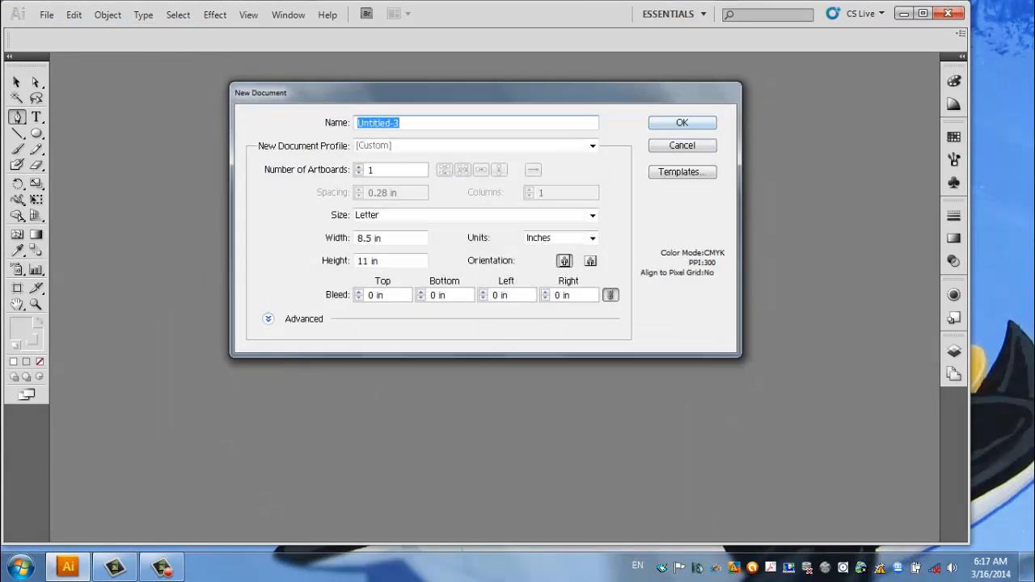
# Create a new document measured in pixels, 1280 px wide and 720 px high.
pyautogui.click(586, 237)
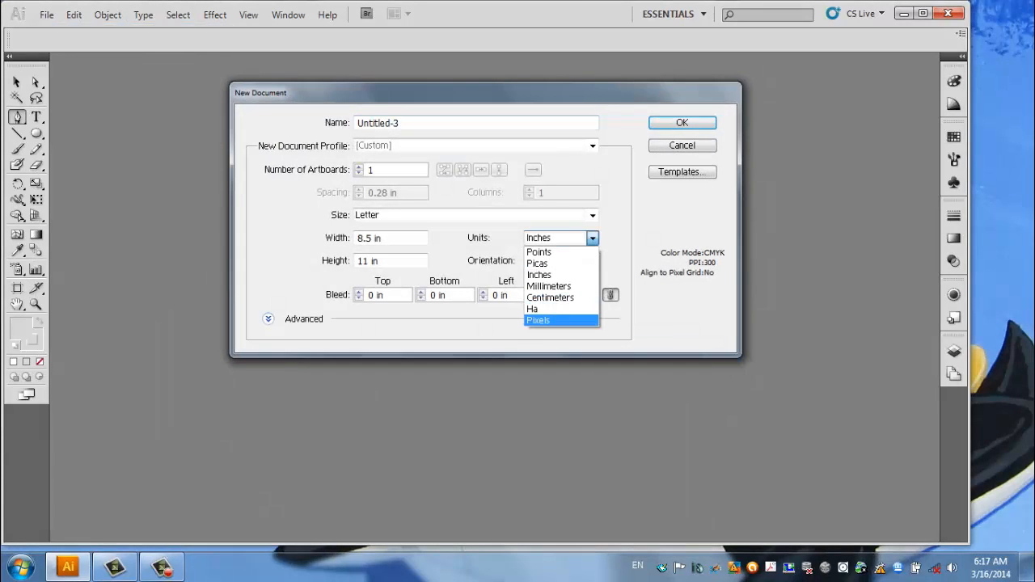
pyautogui.click(540, 320)
pyautogui.click(391, 239)
pyautogui.moveTo(390, 239); pyautogui.dragTo(356, 238)
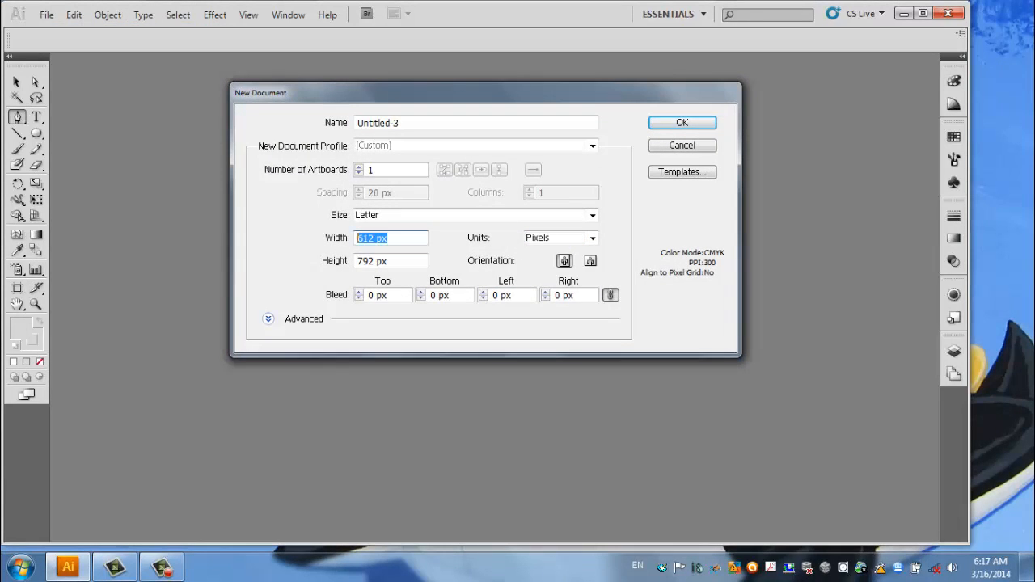
pyautogui.write('1280')
pyautogui.press('Tab')
pyautogui.write('720')
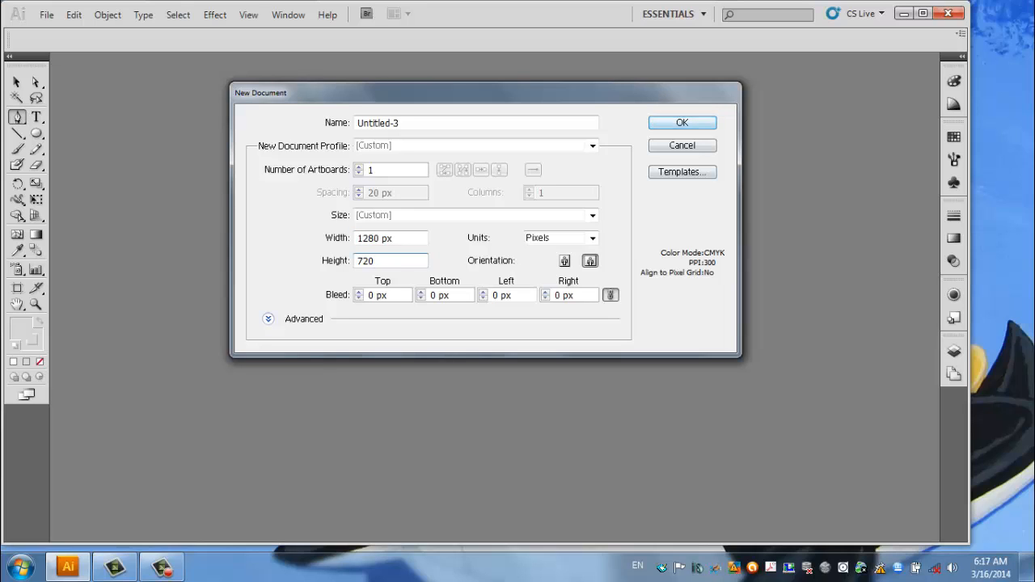
pyautogui.press('Return')
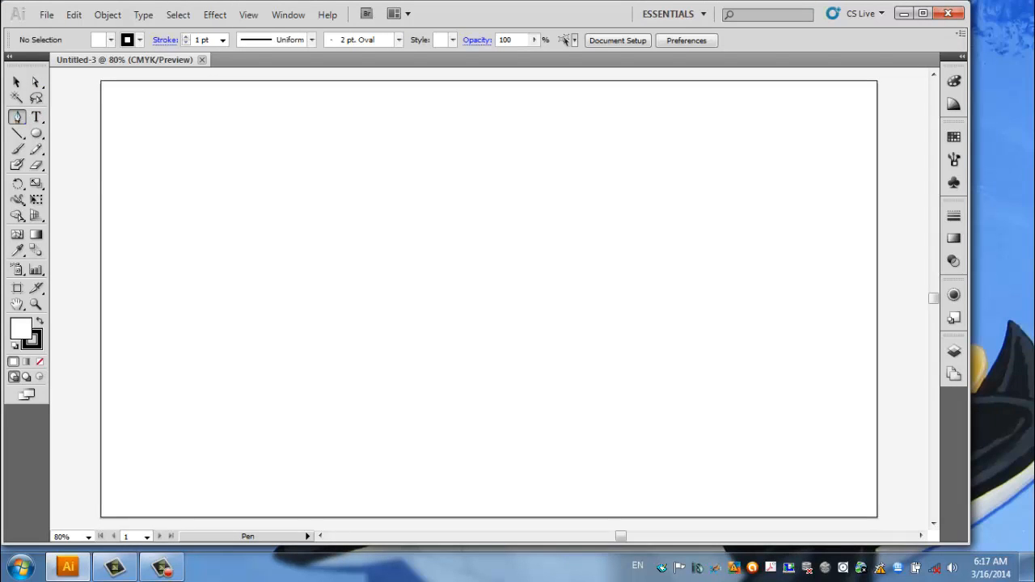
# Detach the Pen tool group as a floating palette beside the artboard's upper-left corner.
pyautogui.click(17, 117)
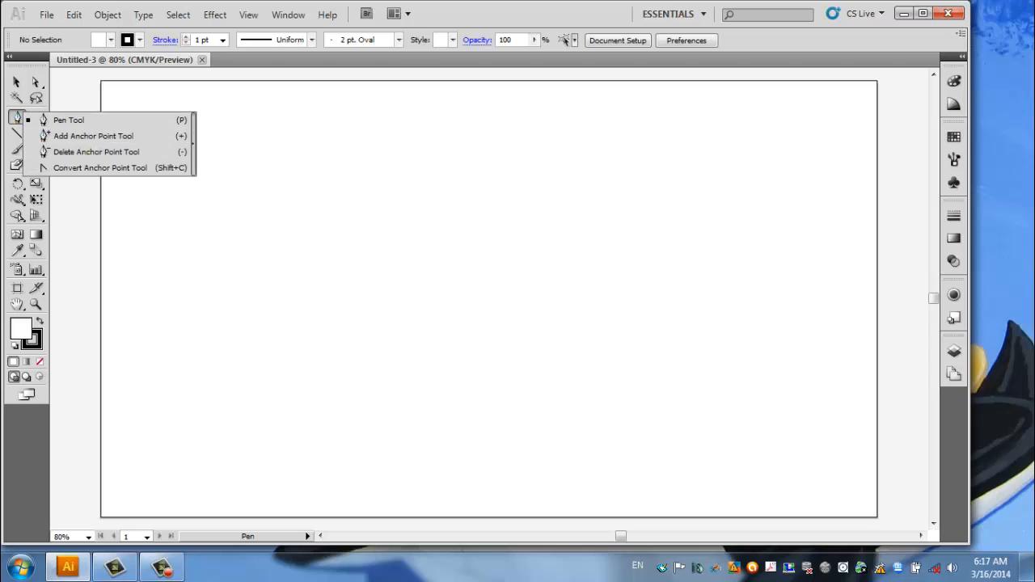
pyautogui.click(193, 143)
pyautogui.moveTo(57, 117); pyautogui.dragTo(98, 95)
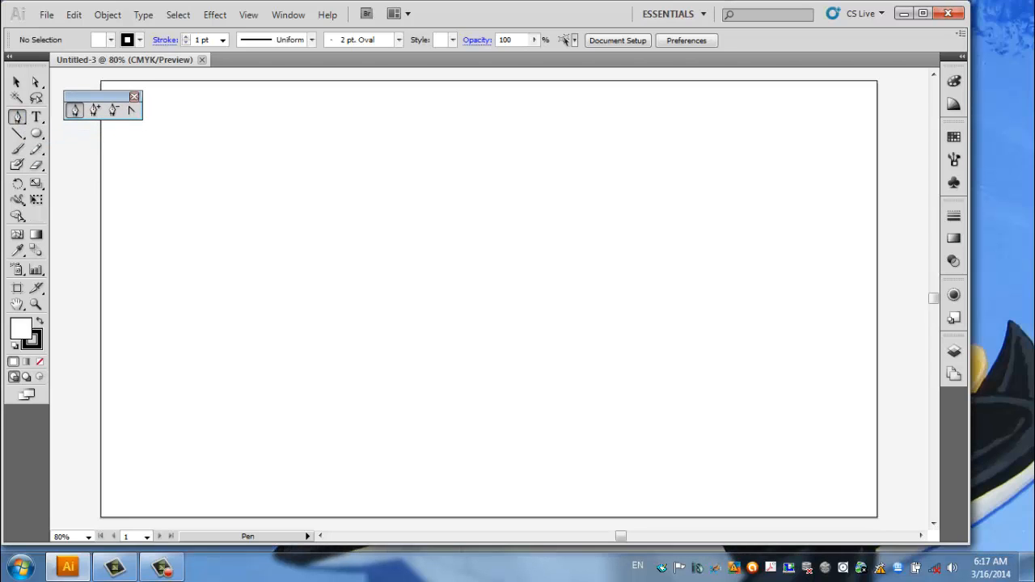
# Draw a zigzag mountain ridge of eleven peaks with the Pen tool across the artboard's middle, running past both side edges.
pyautogui.click(94, 317)
pyautogui.click(130, 265)
pyautogui.click(149, 328)
pyautogui.click(190, 283)
pyautogui.click(231, 337)
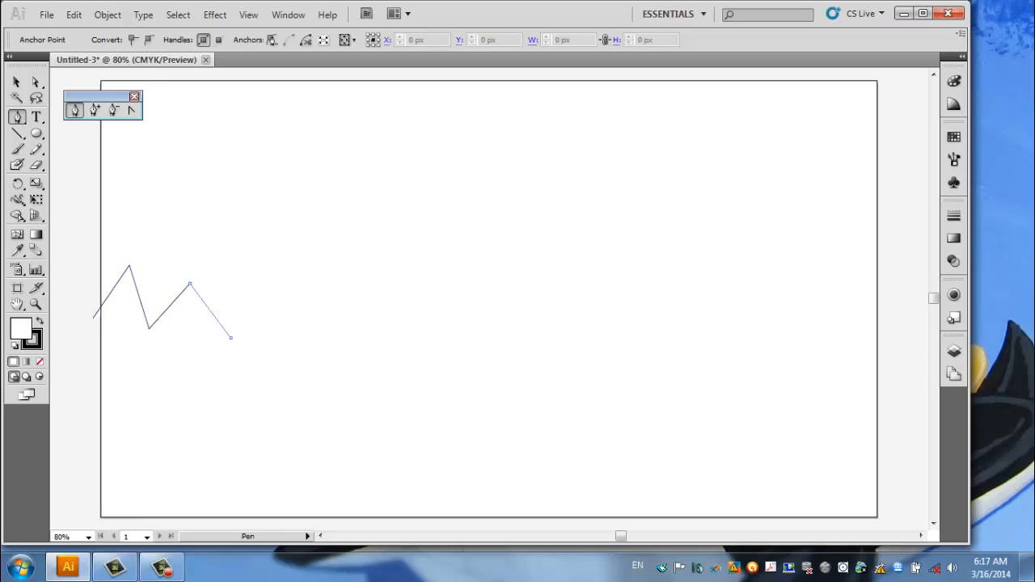
pyautogui.click(268, 276)
pyautogui.click(289, 325)
pyautogui.click(328, 284)
pyautogui.click(350, 337)
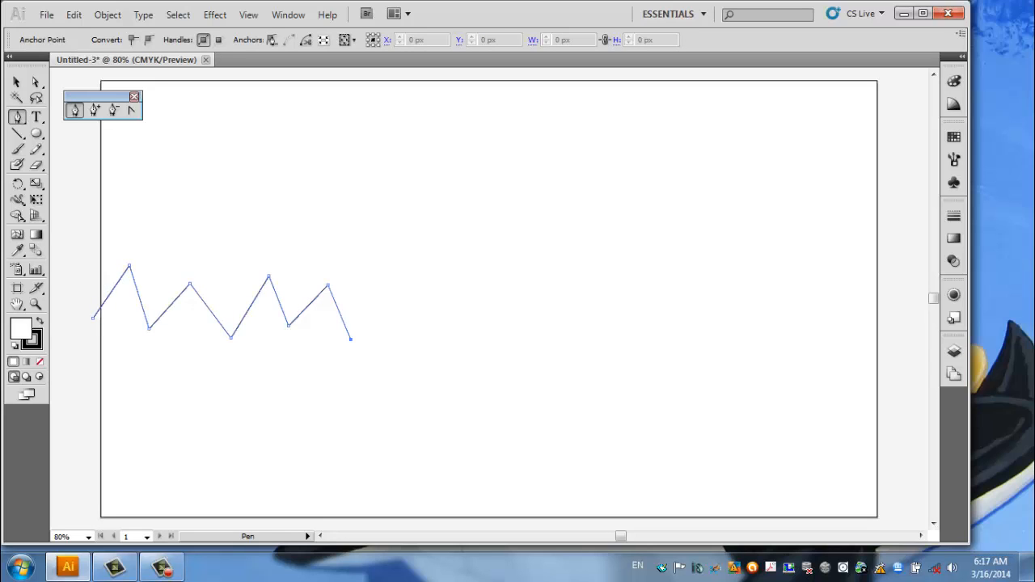
pyautogui.click(391, 264)
pyautogui.click(436, 332)
pyautogui.click(473, 257)
pyautogui.click(498, 353)
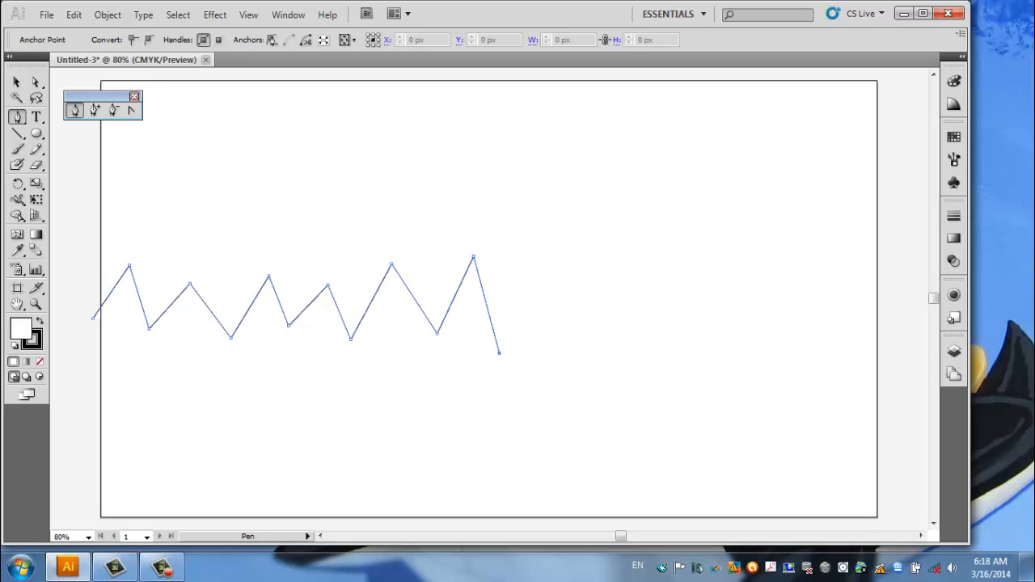
pyautogui.click(550, 257)
pyautogui.click(571, 353)
pyautogui.click(623, 247)
pyautogui.click(651, 350)
pyautogui.click(705, 258)
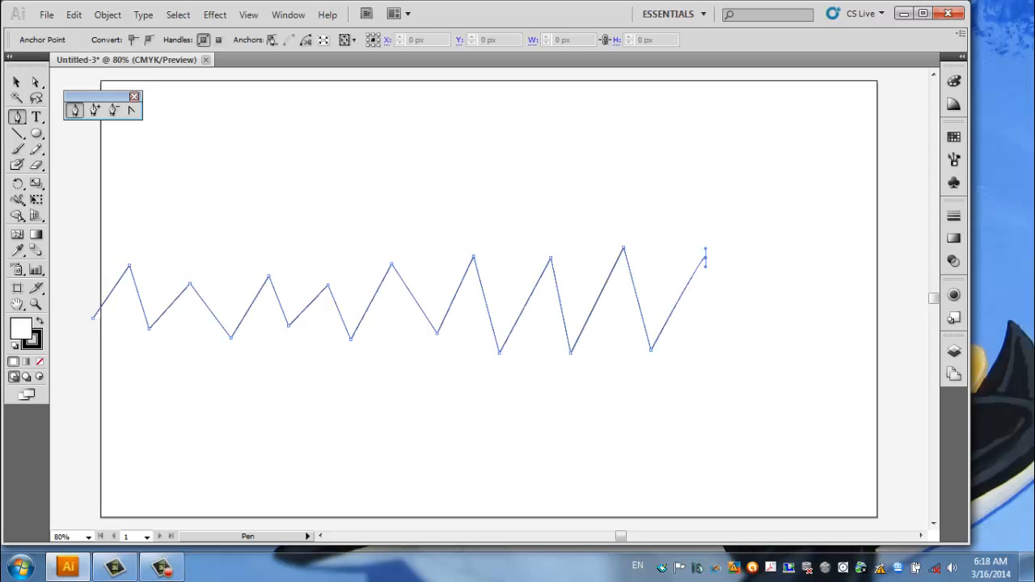
pyautogui.click(728, 333)
pyautogui.click(770, 264)
pyautogui.click(805, 339)
pyautogui.click(848, 264)
pyautogui.click(883, 301)
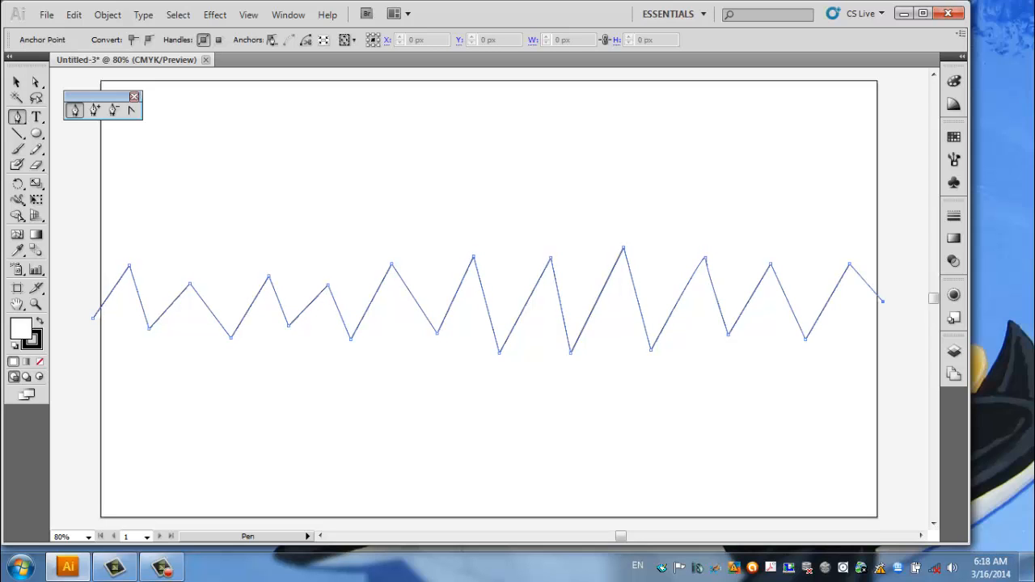
# Close the ridge path around the artboard's lower edge, back to its starting point.
pyautogui.click(895, 375)
pyautogui.click(892, 522)
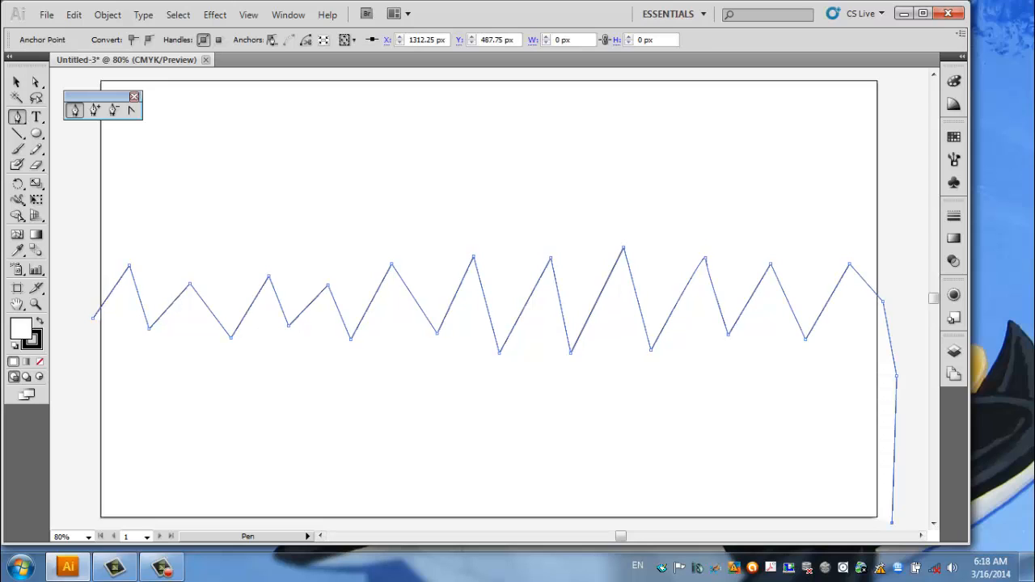
pyautogui.click(81, 522)
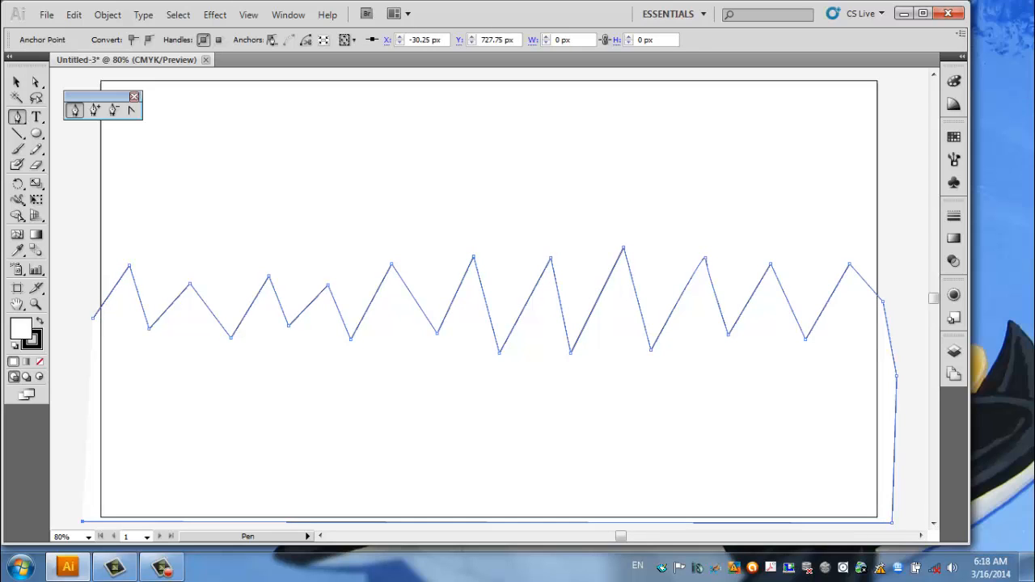
pyautogui.click(94, 317)
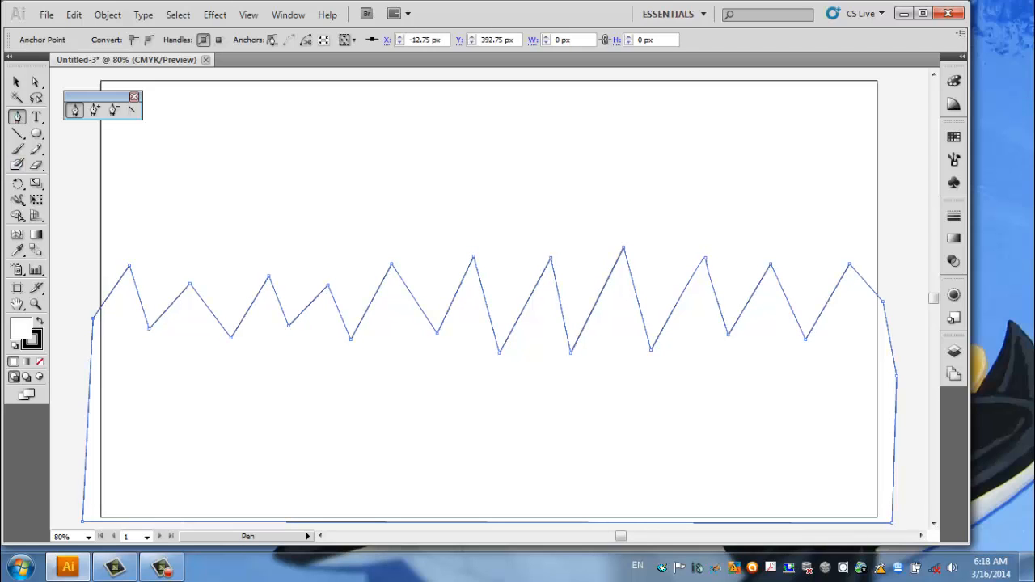
# Fill the closed mountain shape with a light blue swatch.
pyautogui.click(17, 83)
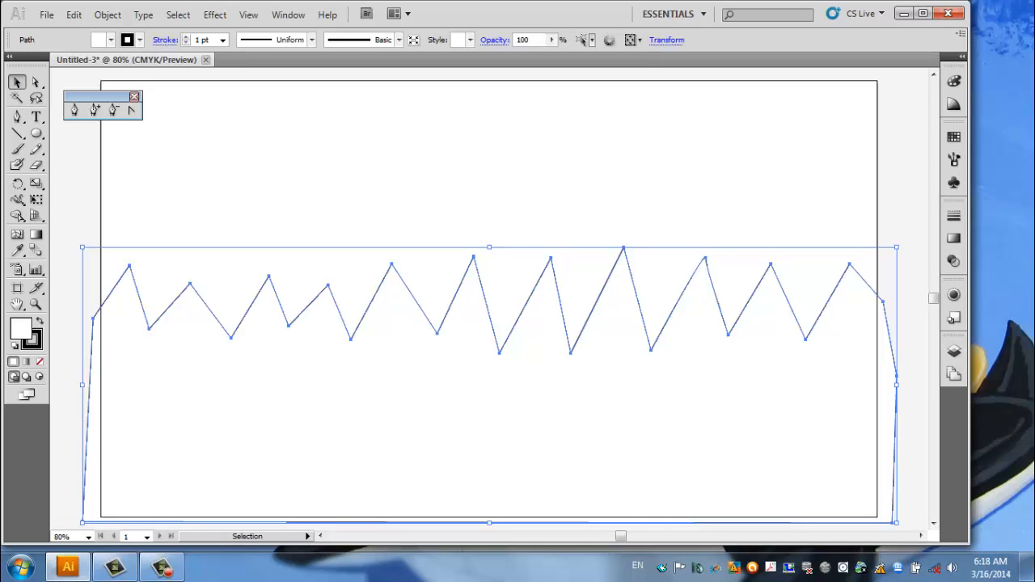
pyautogui.click(110, 40)
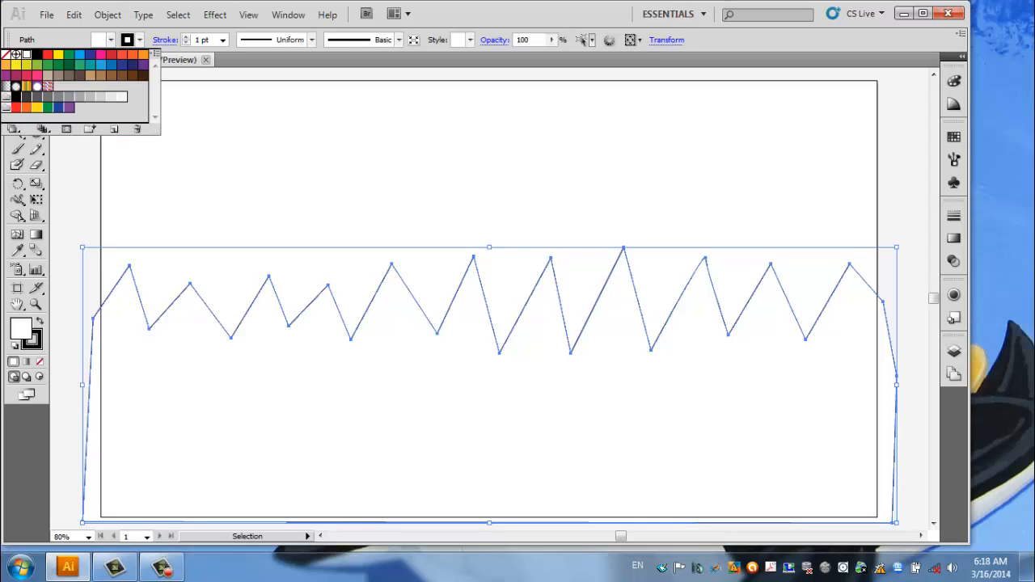
pyautogui.click(69, 65)
pyautogui.click(100, 65)
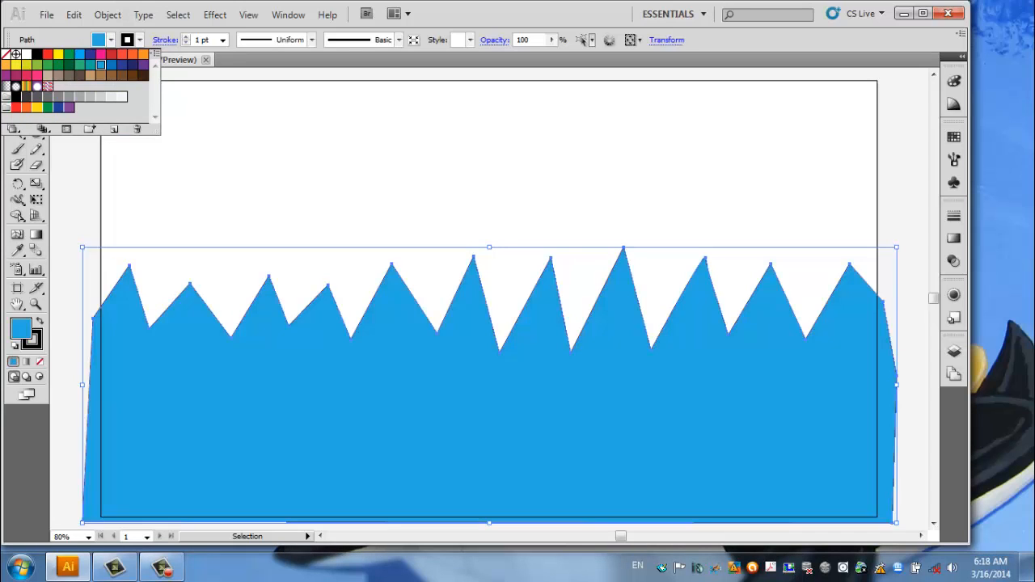
pyautogui.click(110, 40)
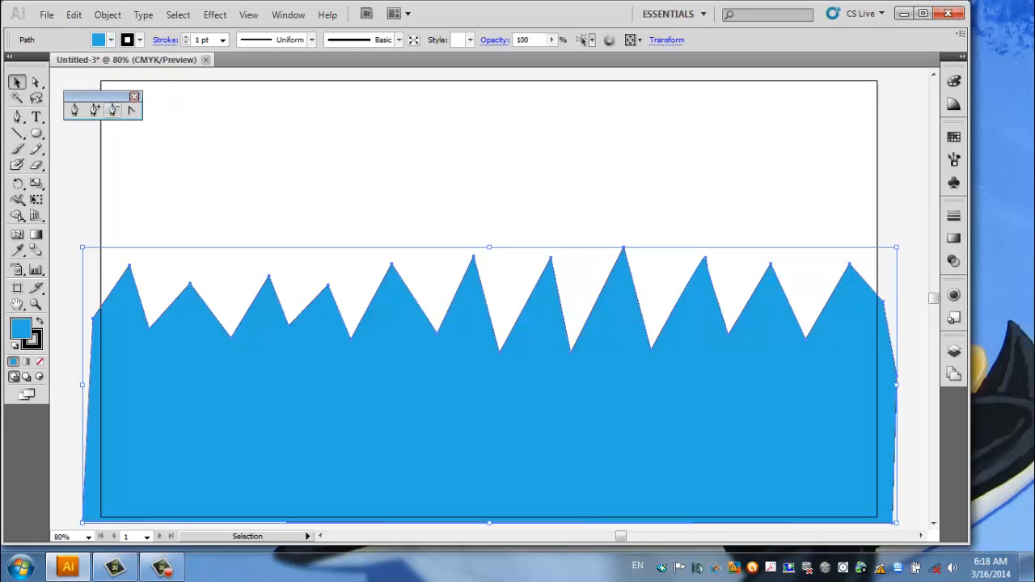
# Raise the second, third and fourth peaks from the ridge's left end with Direct Selection, roughly level with their neighbours.
pyautogui.click(37, 81)
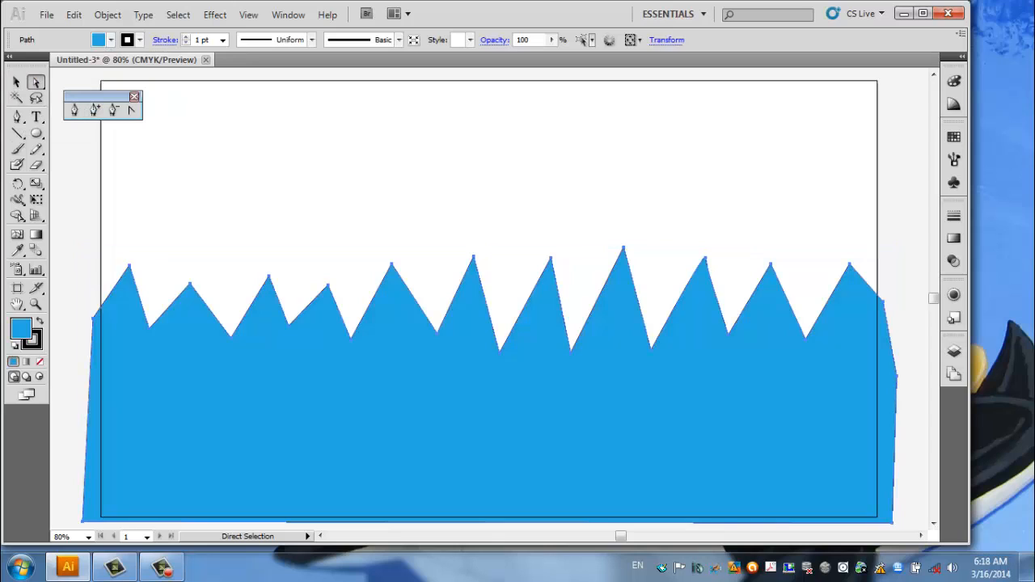
pyautogui.click(182, 105)
pyautogui.click(268, 276)
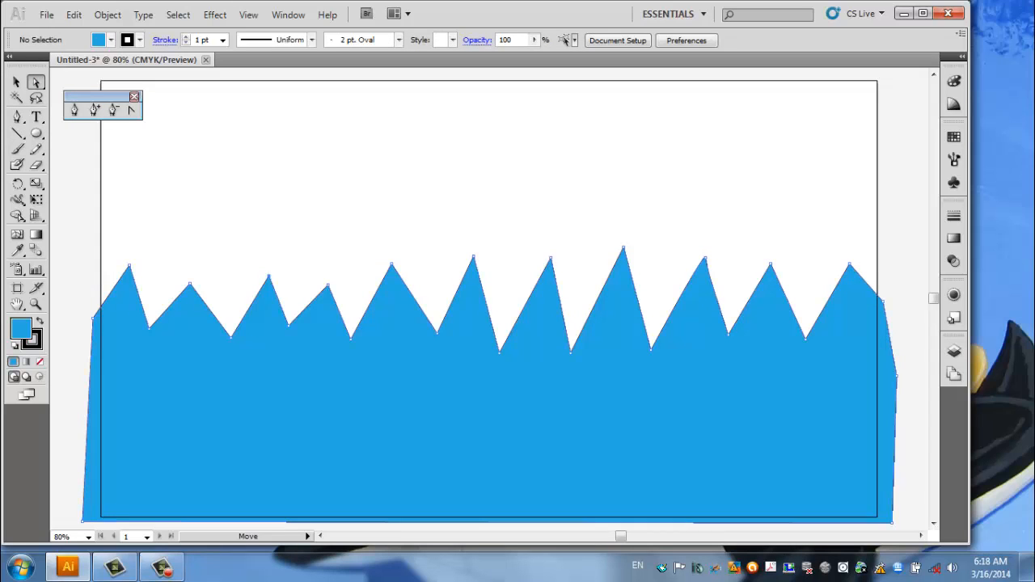
pyautogui.moveTo(248, 257)
pyautogui.mouseDown()
pyautogui.moveTo(260, 280)
pyautogui.moveTo(287, 287)
pyautogui.mouseUp()
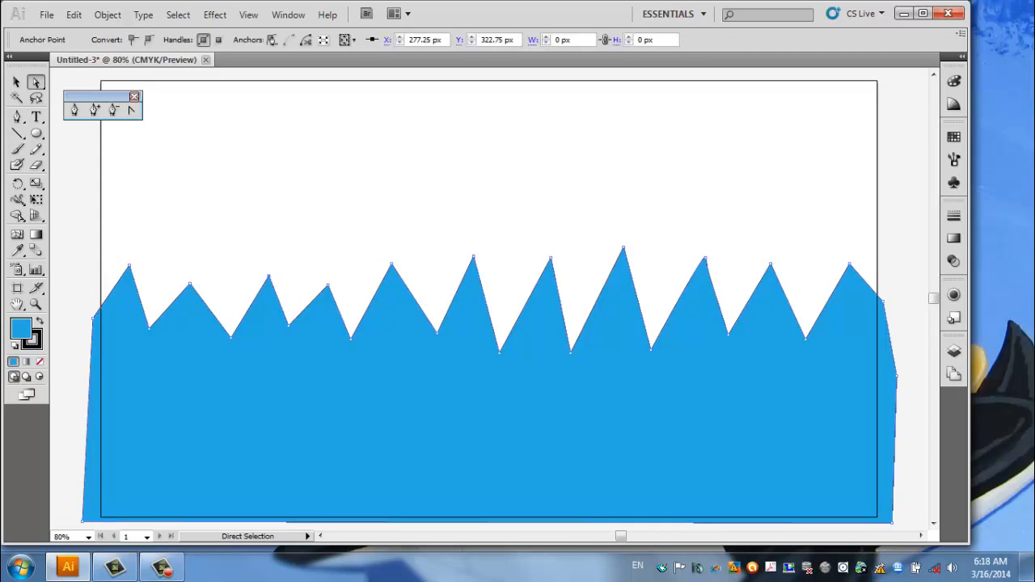
pyautogui.moveTo(248, 232)
pyautogui.mouseDown()
pyautogui.moveTo(349, 290)
pyautogui.moveTo(323, 265)
pyautogui.moveTo(291, 258)
pyautogui.moveTo(324, 263)
pyautogui.mouseUp()
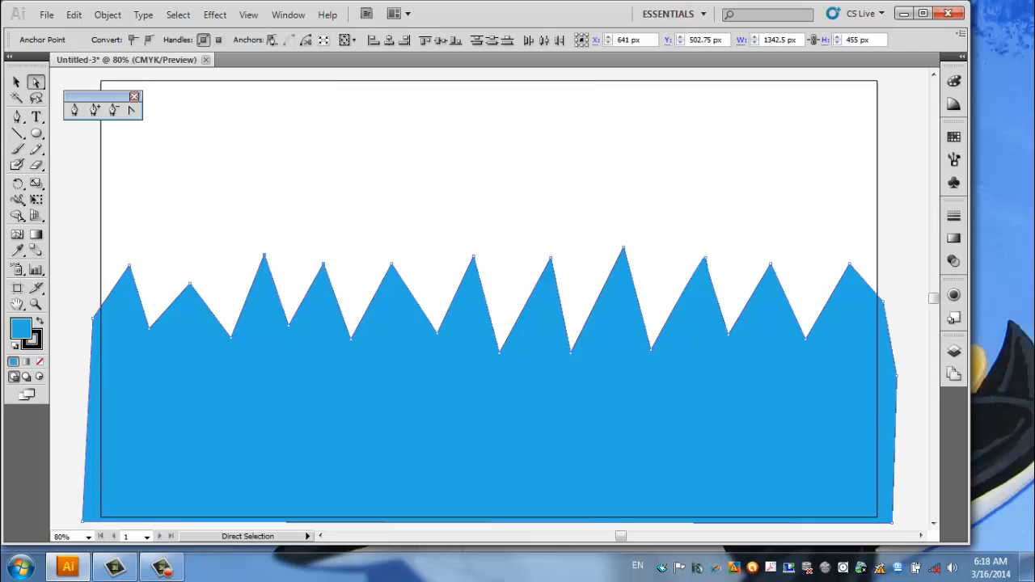
pyautogui.click(330, 220)
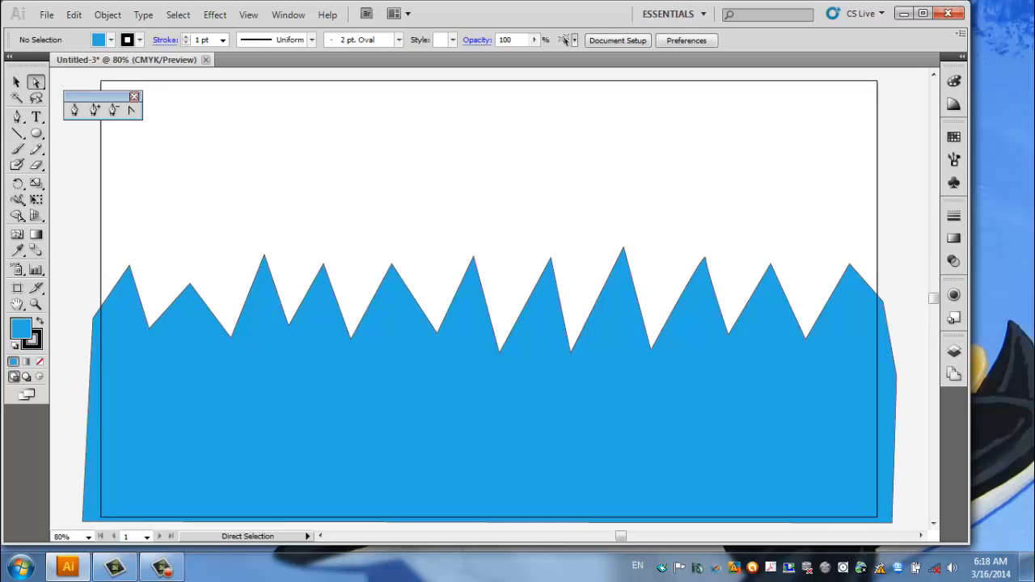
pyautogui.moveTo(189, 284); pyautogui.dragTo(187, 265)
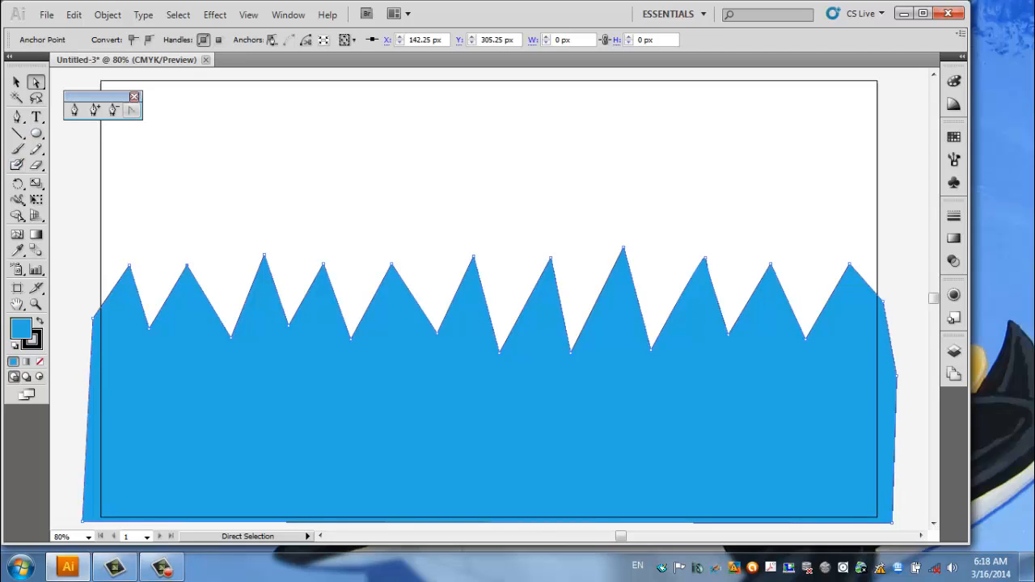
# Try rounding the sixth and ninth peaks with Convert Anchor Point, and convert both back to sharp corners.
pyautogui.click(132, 110)
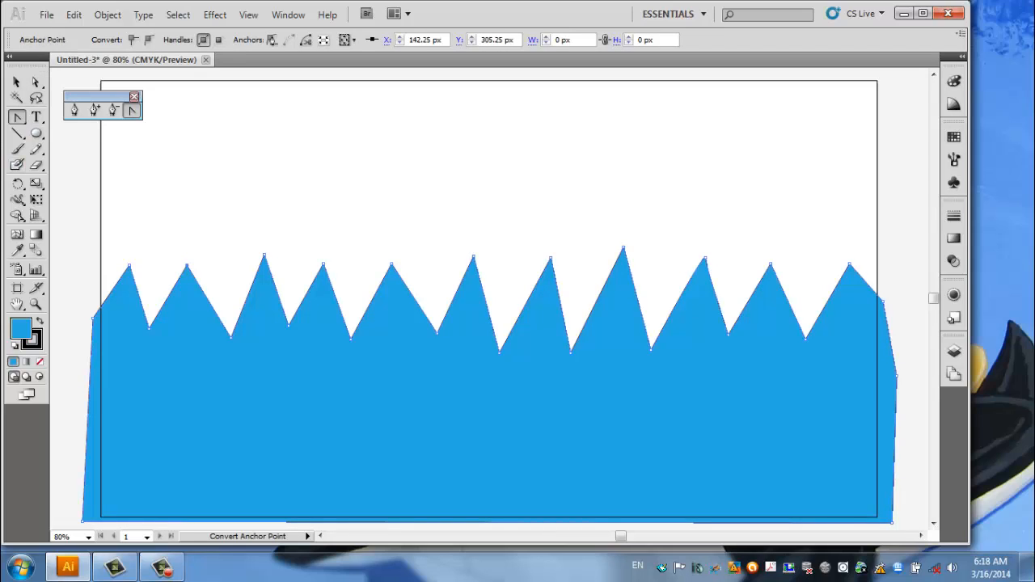
pyautogui.moveTo(473, 258); pyautogui.dragTo(521, 223)
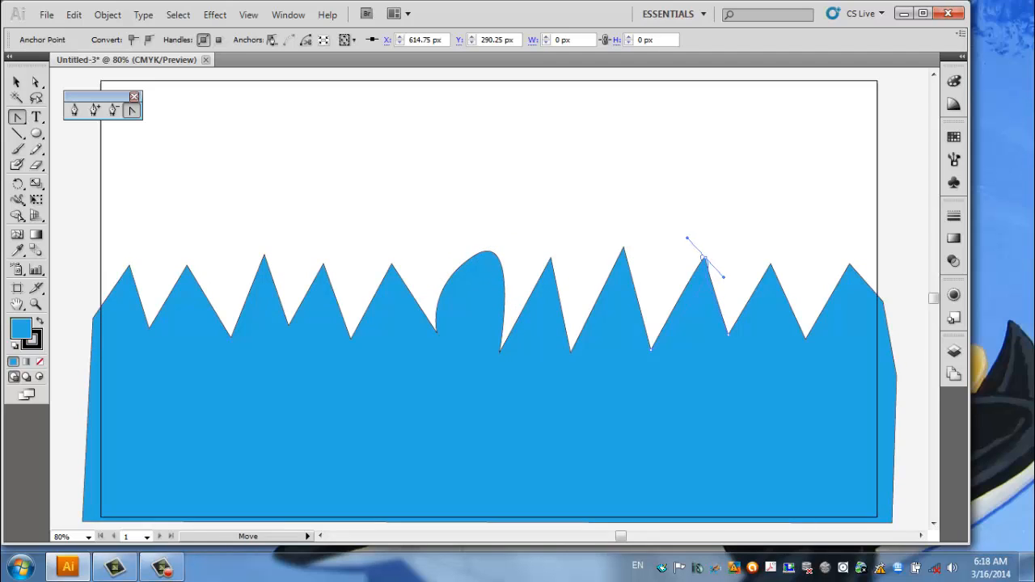
pyautogui.moveTo(704, 257); pyautogui.dragTo(739, 252)
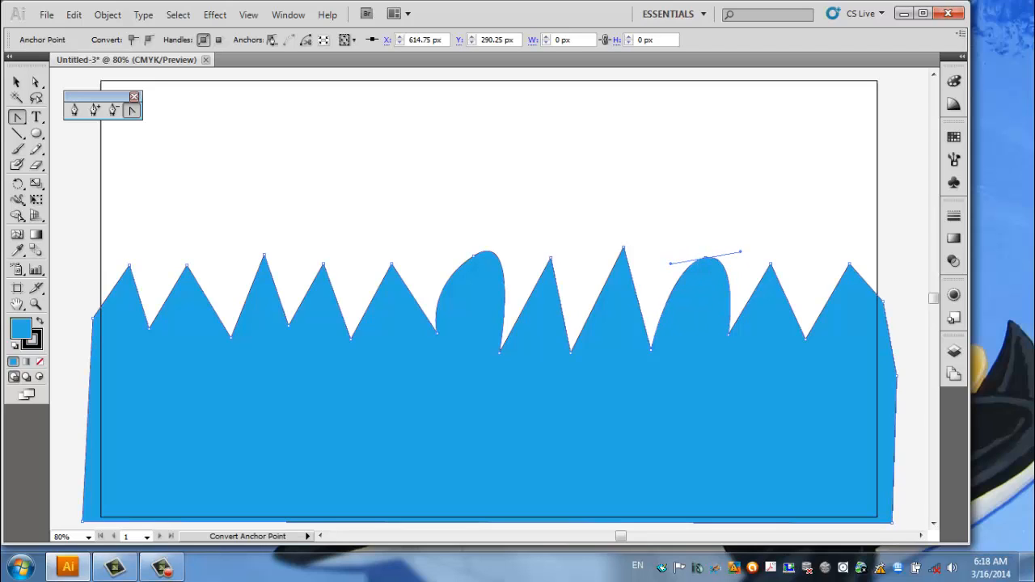
pyautogui.click(705, 257)
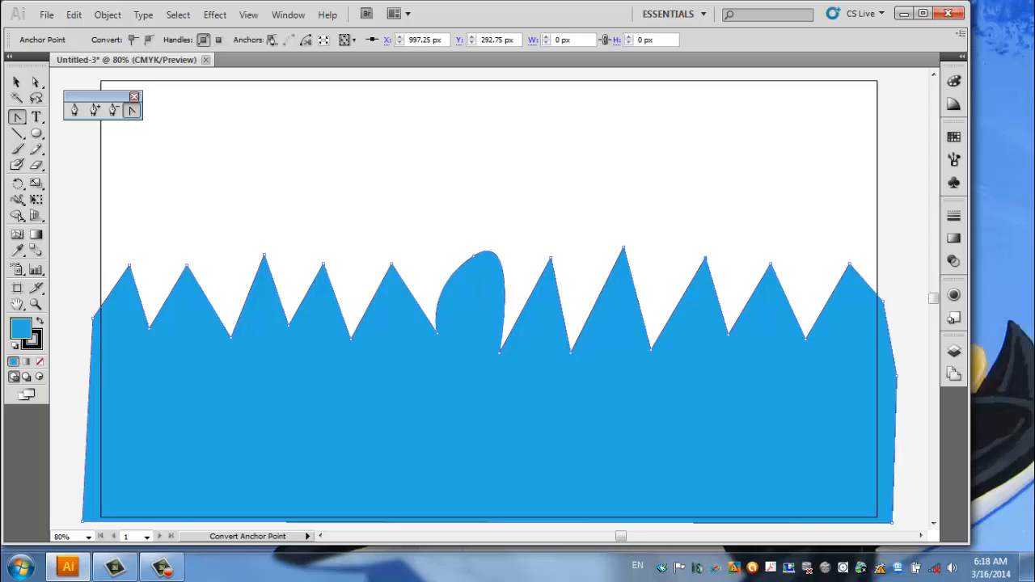
pyautogui.click(474, 256)
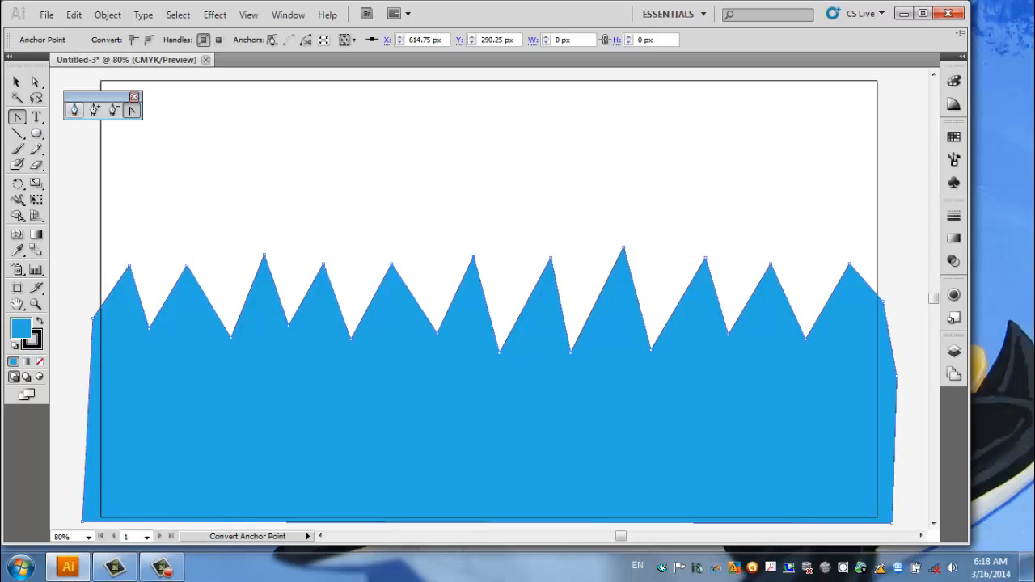
# Draw a closed foreground hill shape with the Pen tool, with a wavy upper edge across the lower part of the mountains.
pyautogui.click(75, 110)
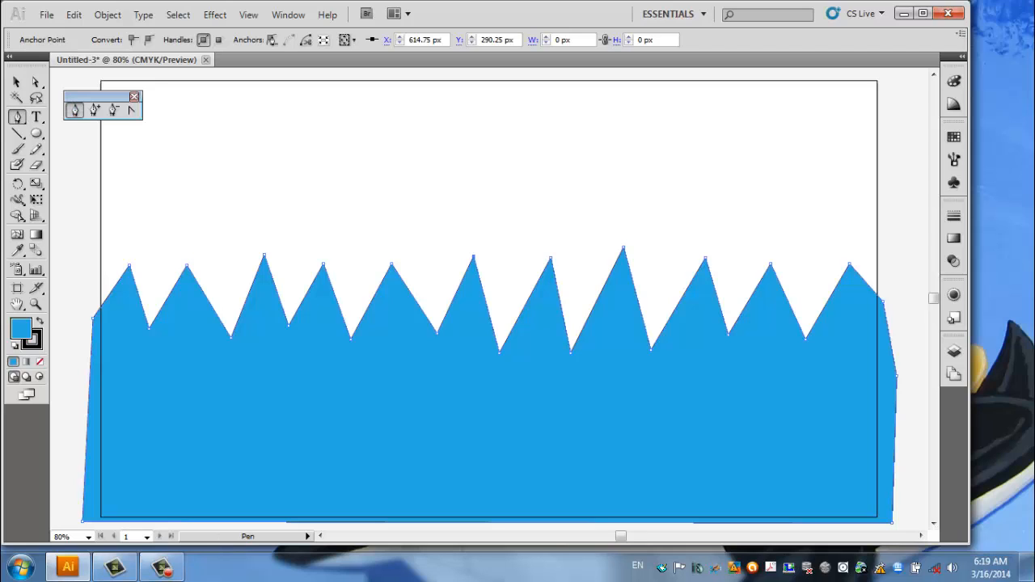
pyautogui.moveTo(71, 412); pyautogui.dragTo(134, 393)
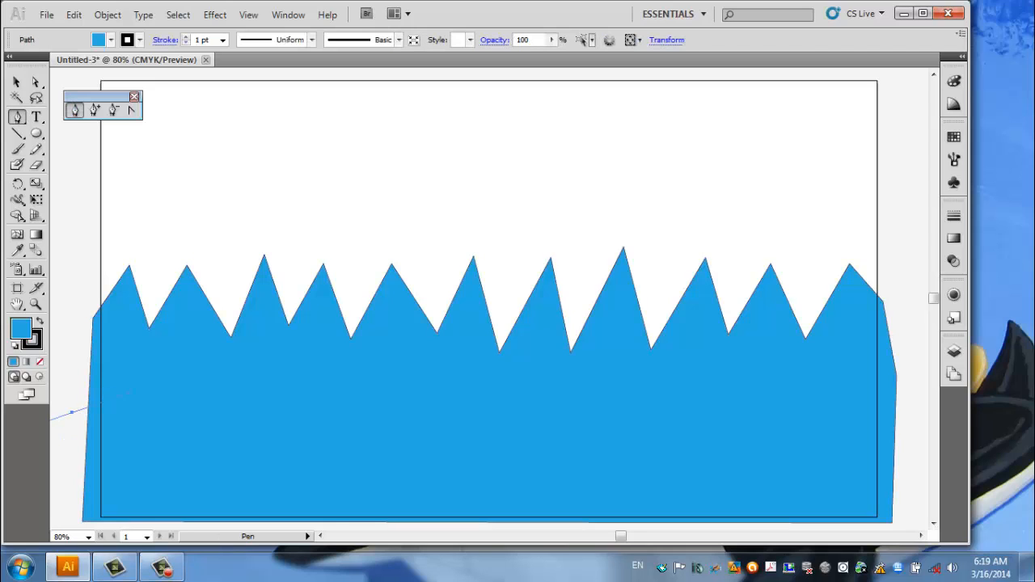
pyautogui.moveTo(356, 406)
pyautogui.mouseDown()
pyautogui.moveTo(413, 429)
pyautogui.moveTo(418, 443)
pyautogui.mouseUp()
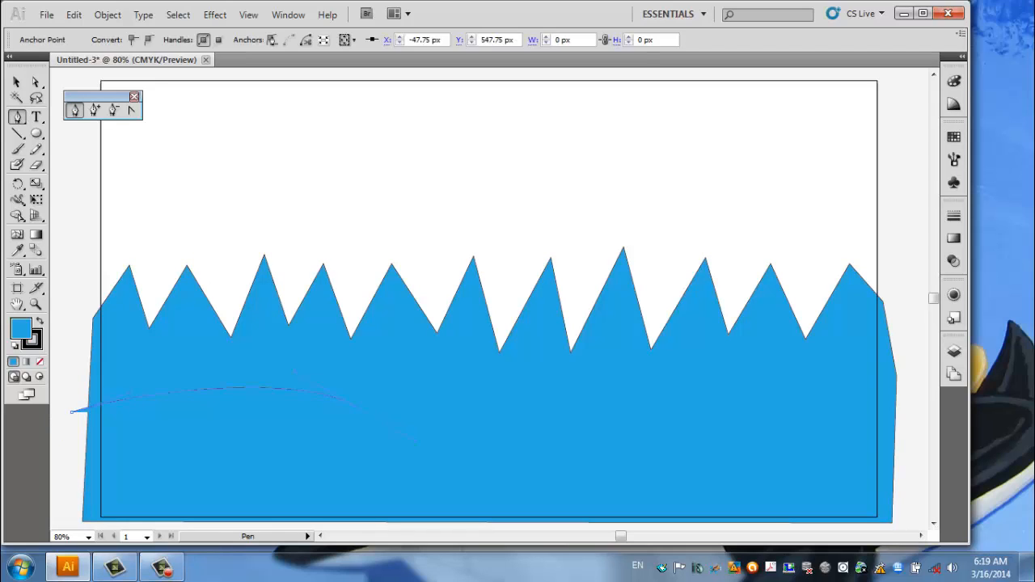
pyautogui.moveTo(663, 414); pyautogui.dragTo(663, 415)
pyautogui.moveTo(861, 425); pyautogui.dragTo(919, 443)
pyautogui.click(894, 426)
pyautogui.click(893, 522)
pyautogui.click(62, 519)
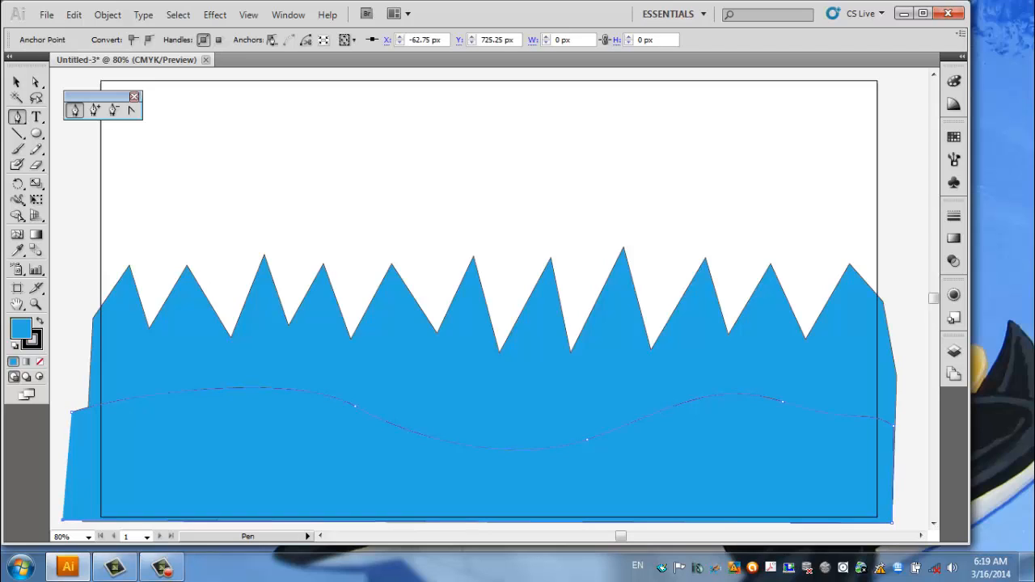
pyautogui.click(72, 412)
# Select the foreground hill shape and fill it with a dark green swatch.
pyautogui.press('v')
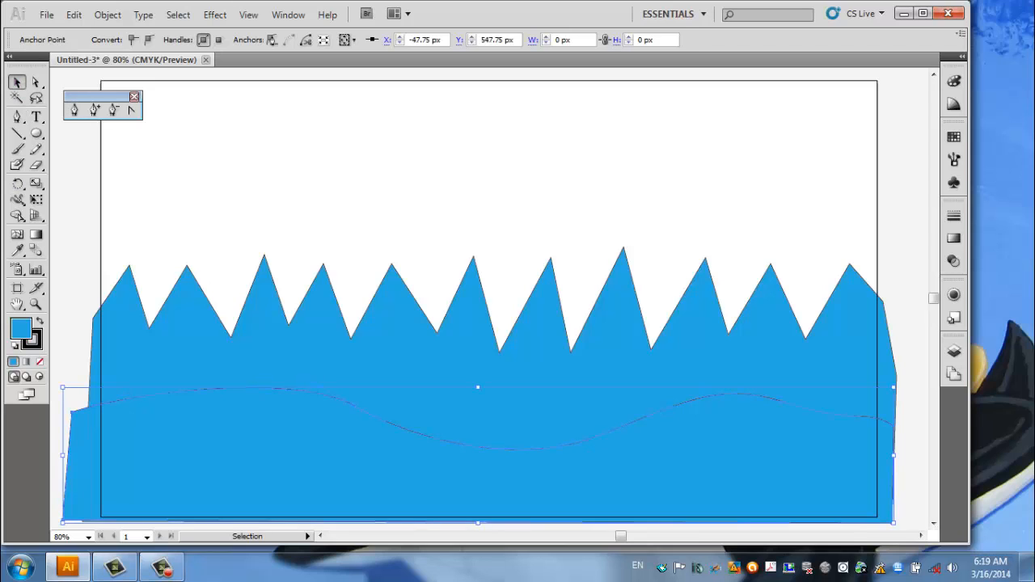
pyautogui.click(111, 40)
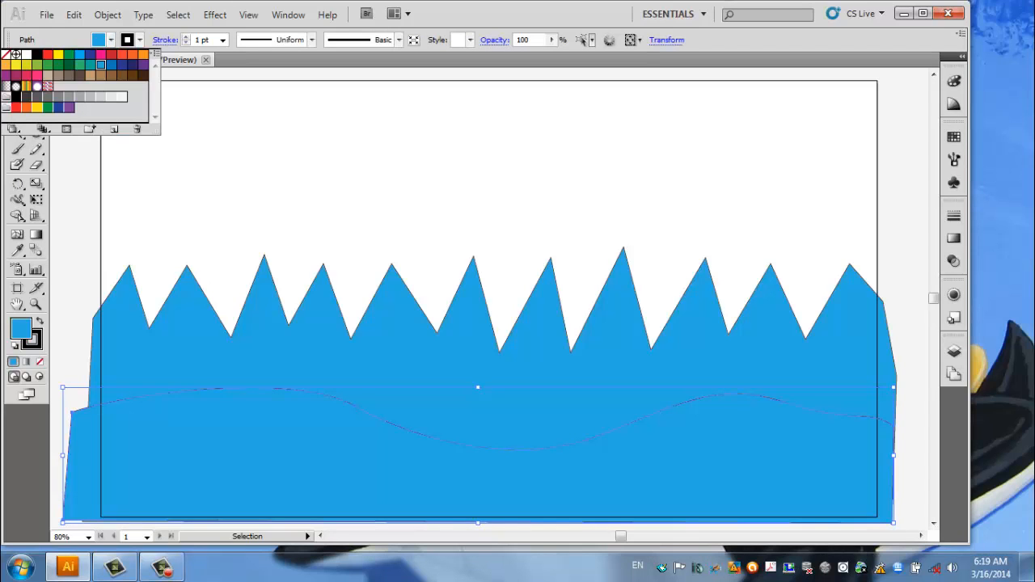
pyautogui.click(69, 65)
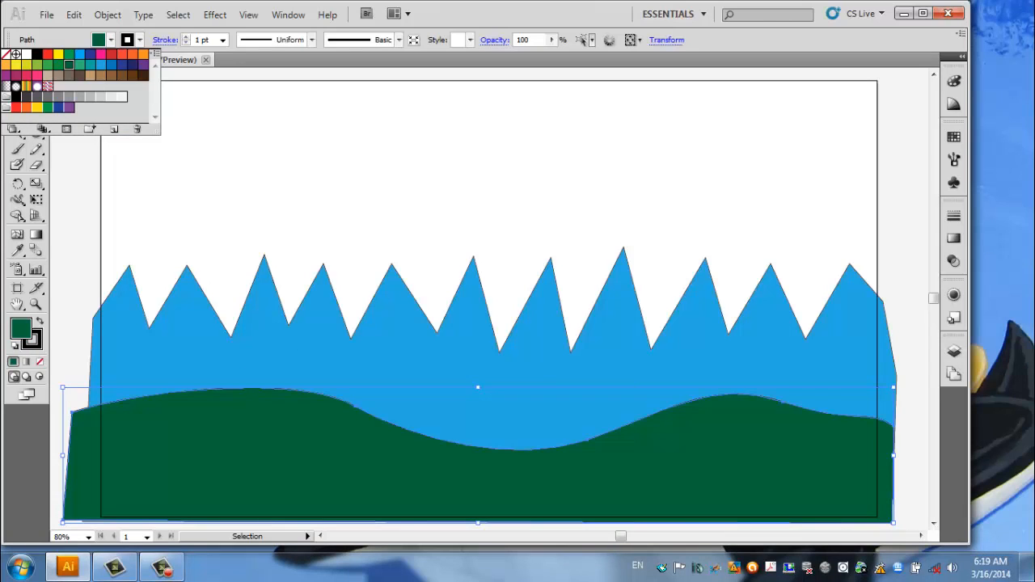
pyautogui.click(171, 61)
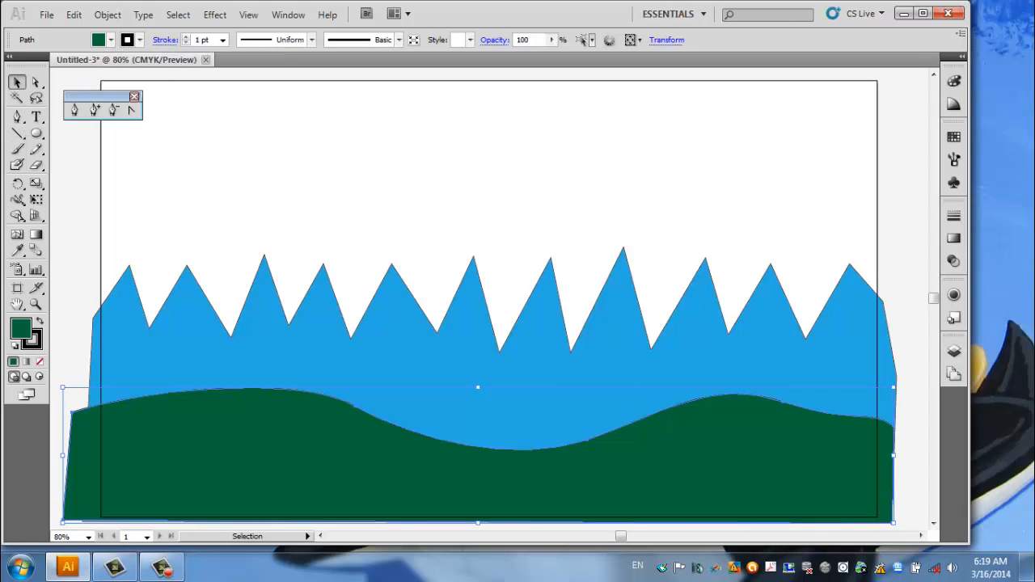
# Set the foreground hill's fill to the teal colour 289991 with the Color Picker.
pyautogui.click(953, 81)
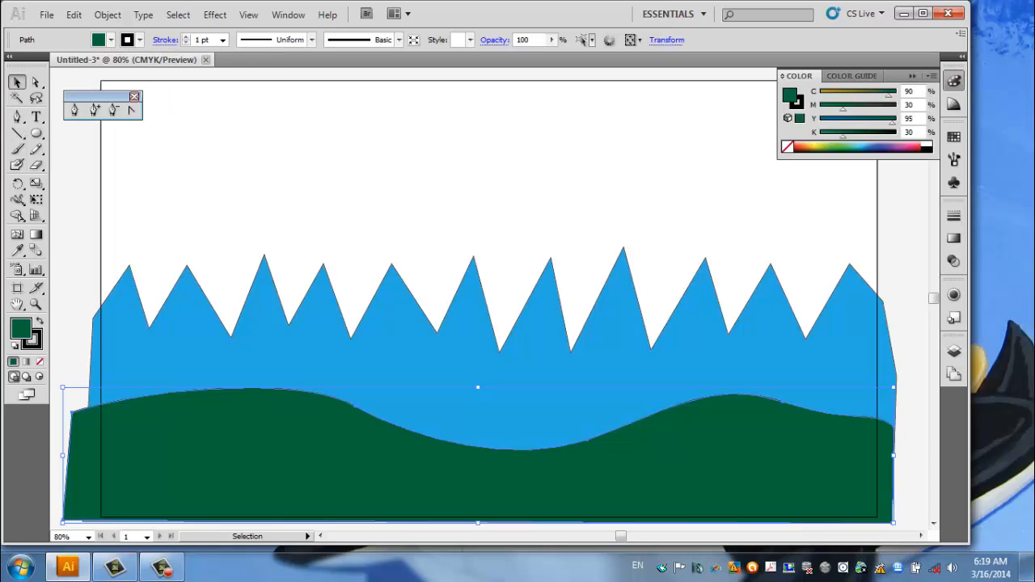
pyautogui.doubleClick(790, 96)
pyautogui.click(411, 265)
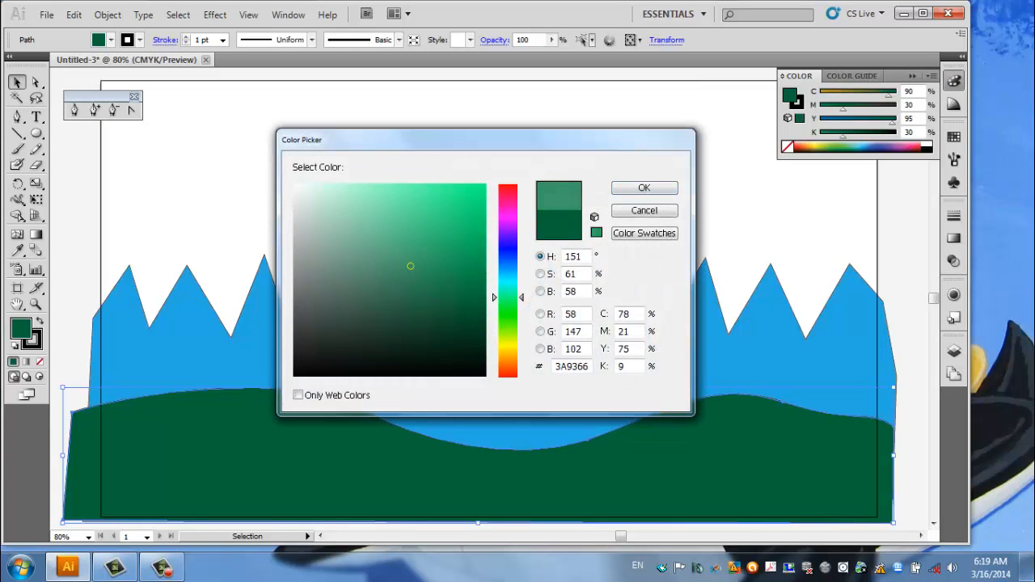
pyautogui.click(397, 238)
pyautogui.moveTo(397, 238)
pyautogui.mouseDown()
pyautogui.moveTo(401, 321)
pyautogui.moveTo(416, 306)
pyautogui.moveTo(421, 317)
pyautogui.mouseUp()
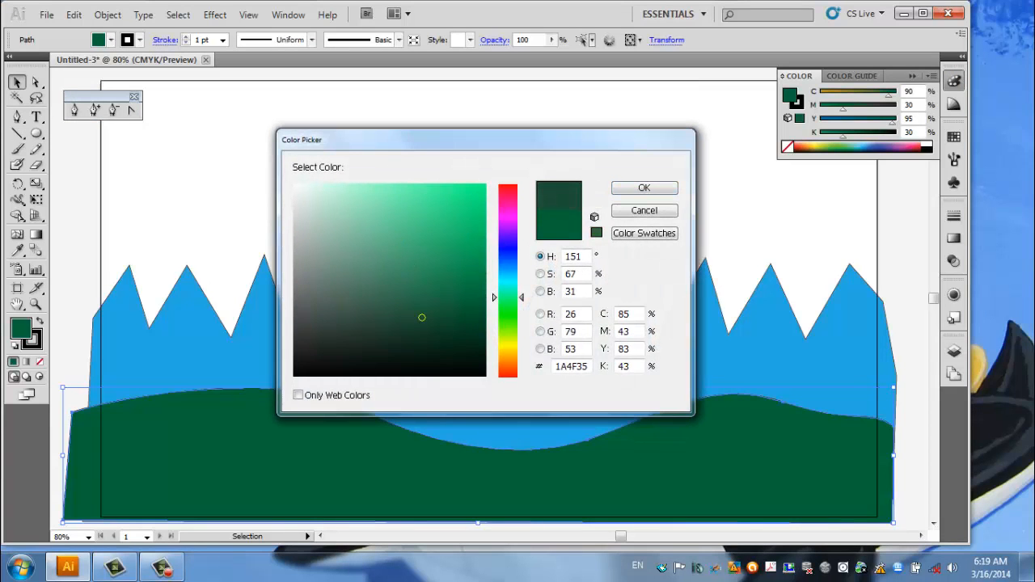
pyautogui.moveTo(510, 297); pyautogui.dragTo(510, 283)
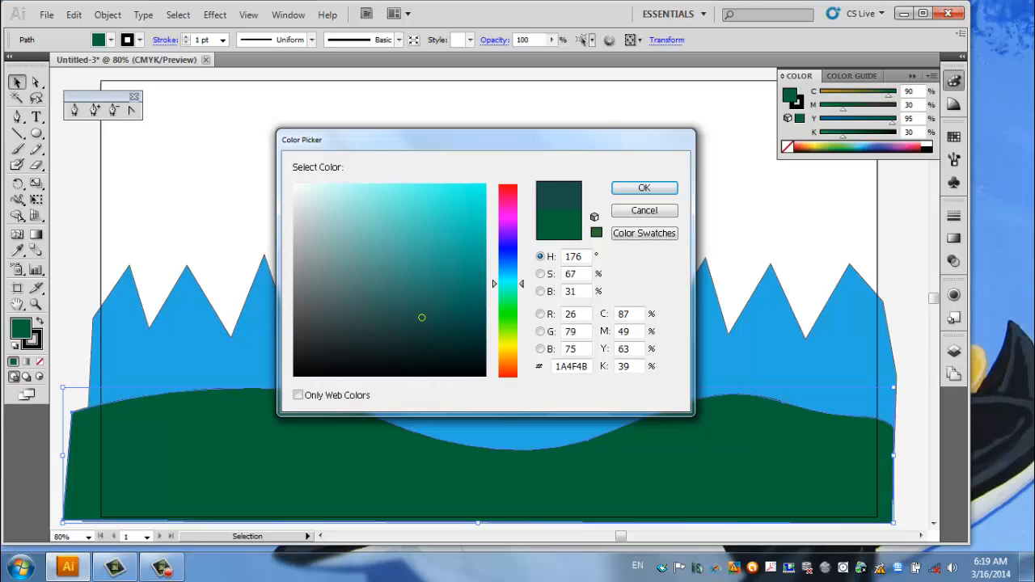
pyautogui.moveTo(421, 317)
pyautogui.mouseDown()
pyautogui.moveTo(439, 238)
pyautogui.moveTo(432, 258)
pyautogui.mouseUp()
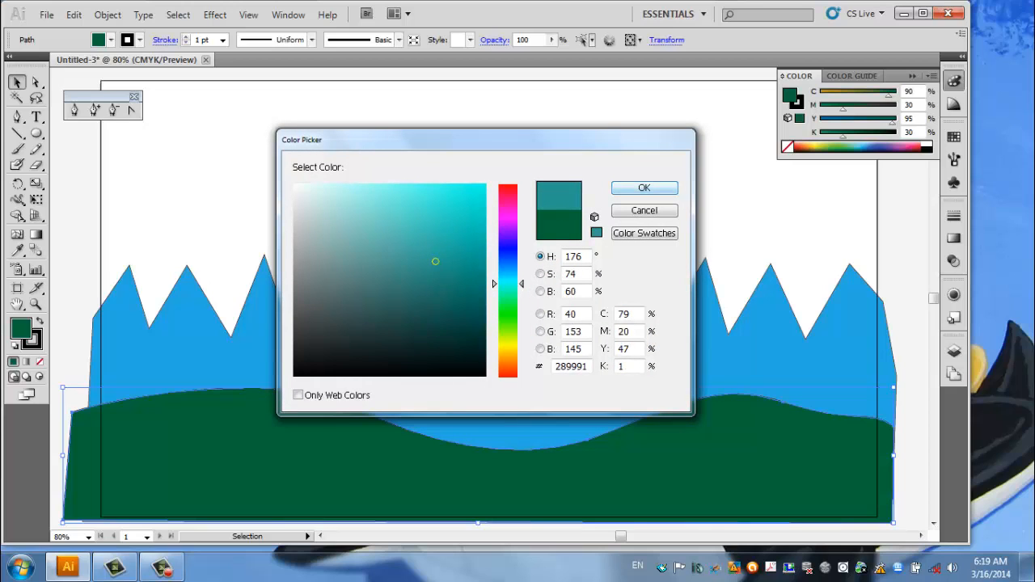
pyautogui.click(643, 188)
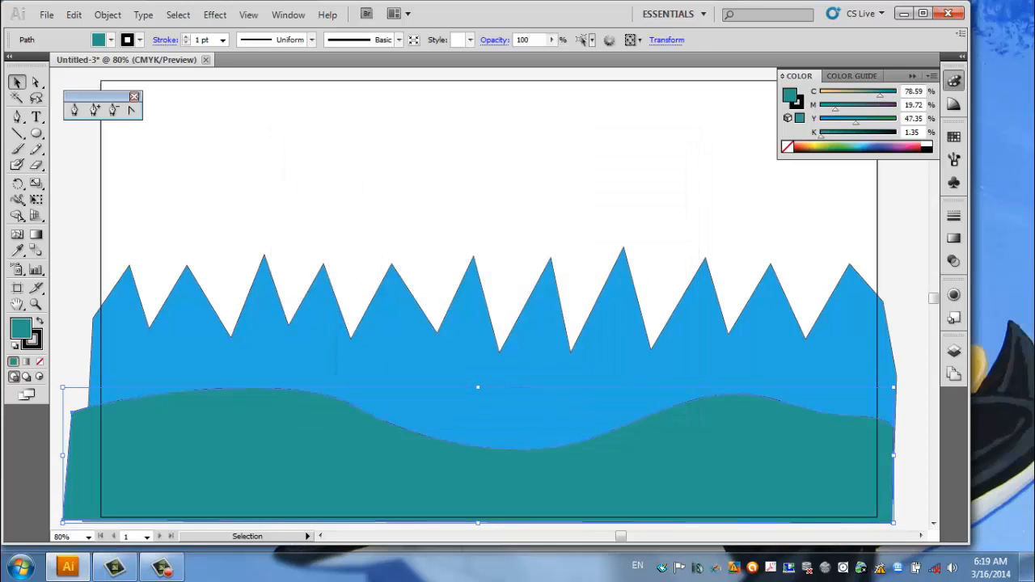
# Fill the foreground hill with a medium bluish-green swatch.
pyautogui.click(110, 40)
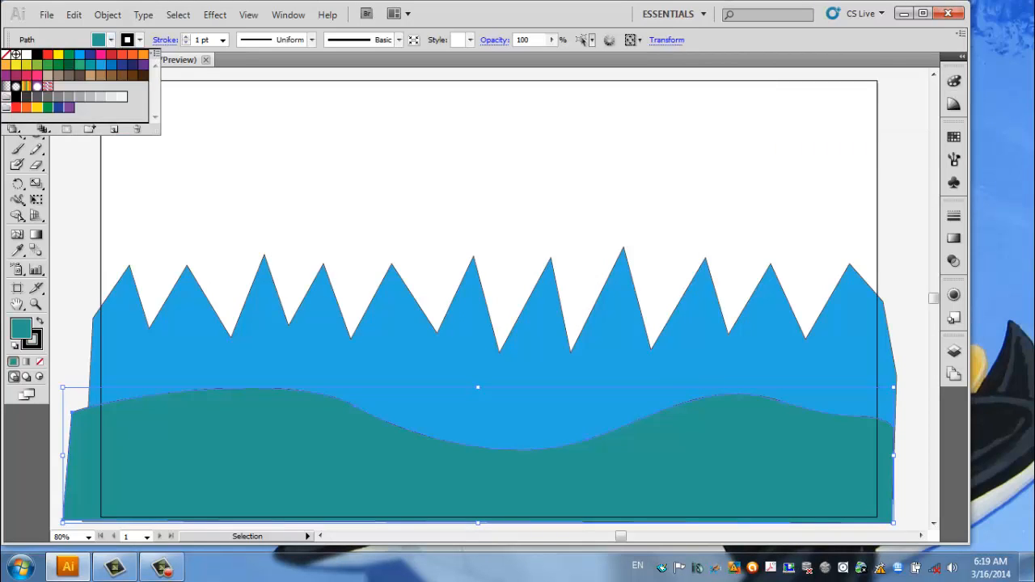
pyautogui.click(79, 65)
pyautogui.press('Escape')
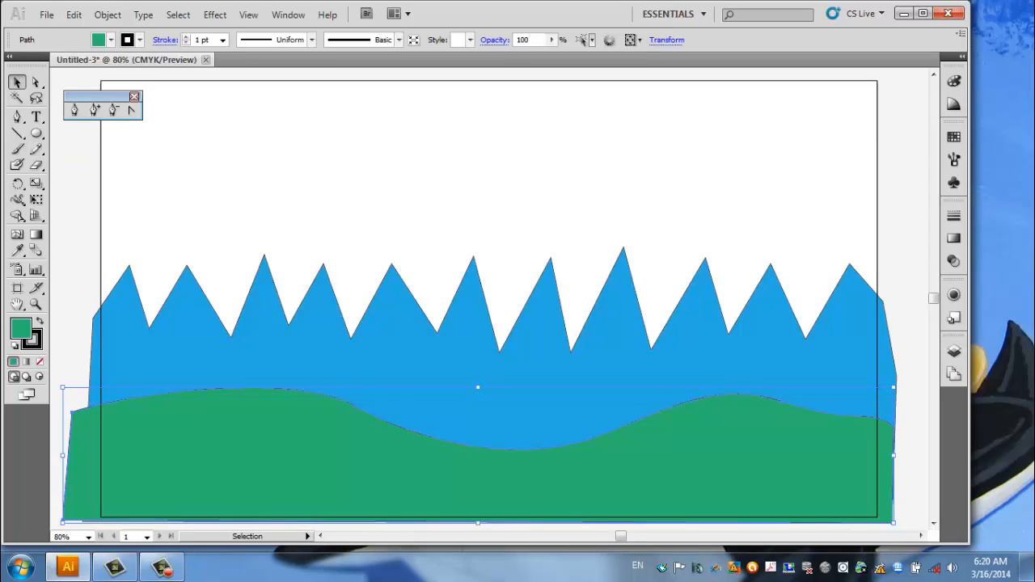
# Draw the left side of a pine tree above the mountains with the Pen tool, from the tip down through three pointed branches.
pyautogui.click(73, 110)
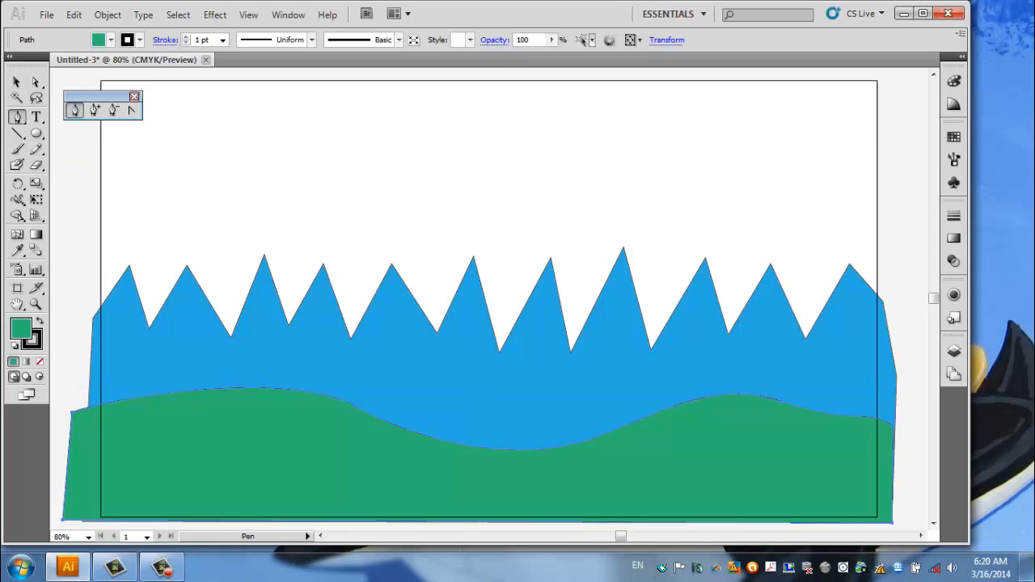
pyautogui.click(229, 143)
pyautogui.click(208, 188)
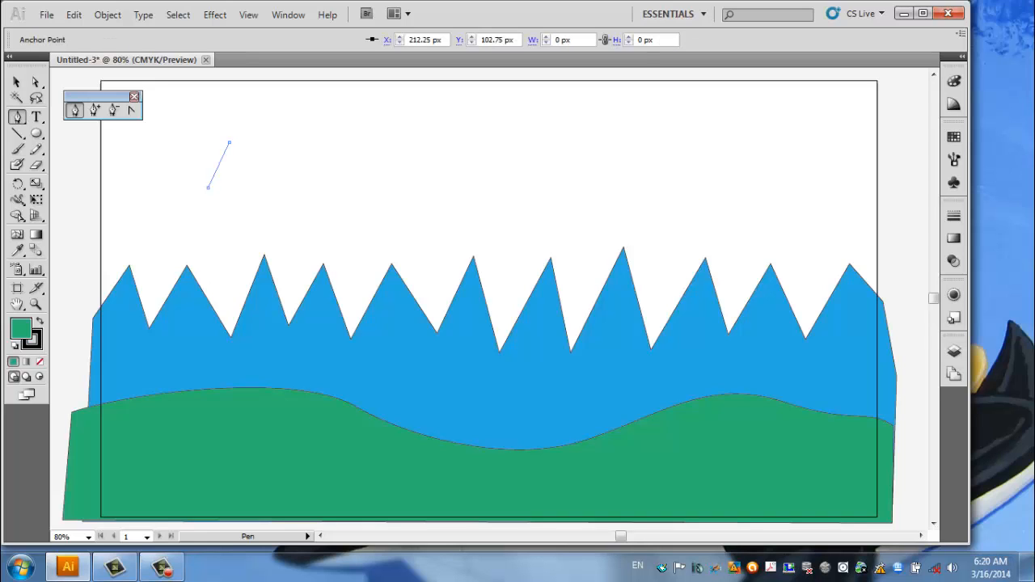
pyautogui.click(216, 186)
pyautogui.click(207, 213)
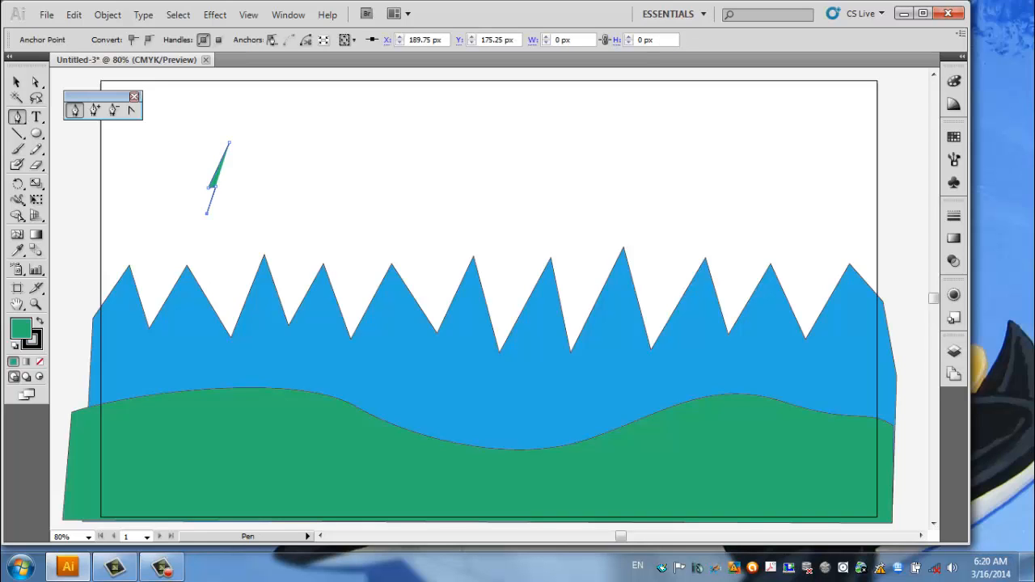
pyautogui.click(215, 209)
pyautogui.click(200, 248)
pyautogui.click(210, 250)
# Try drawing a curved trunk base below the lowest left branch, and undo the added trunk points.
pyautogui.click(211, 281)
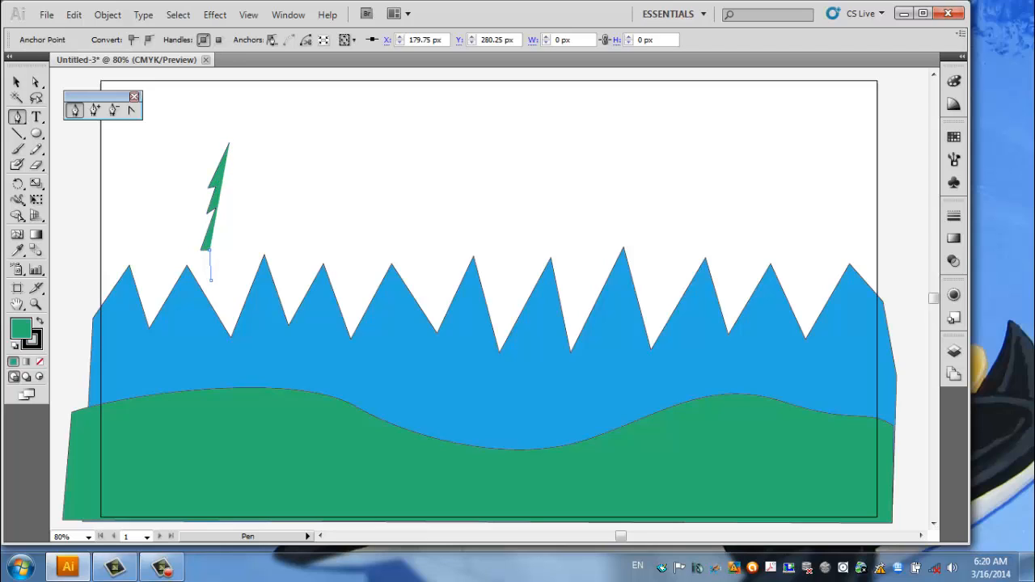
pyautogui.moveTo(211, 281); pyautogui.dragTo(217, 281)
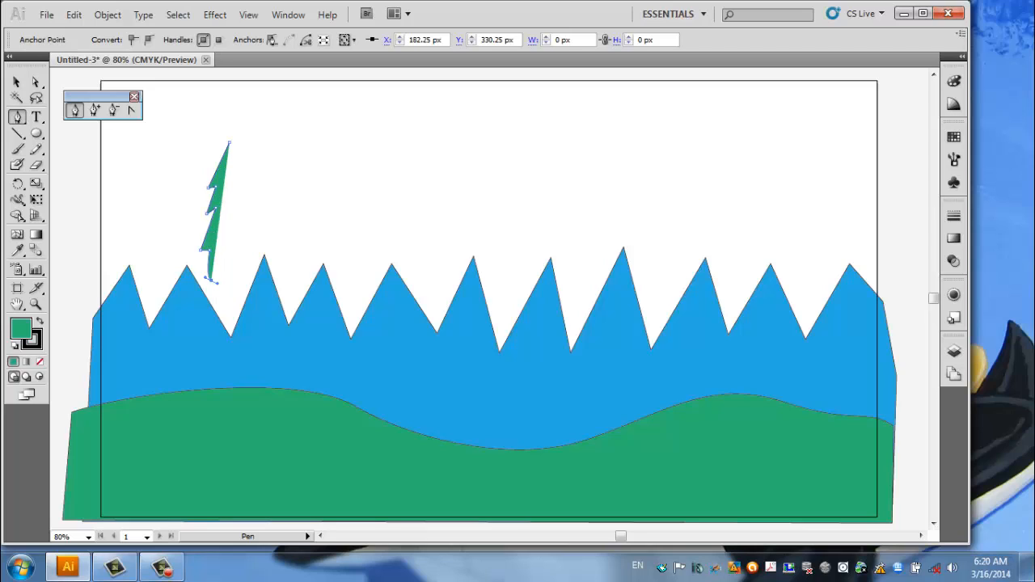
pyautogui.click(205, 277)
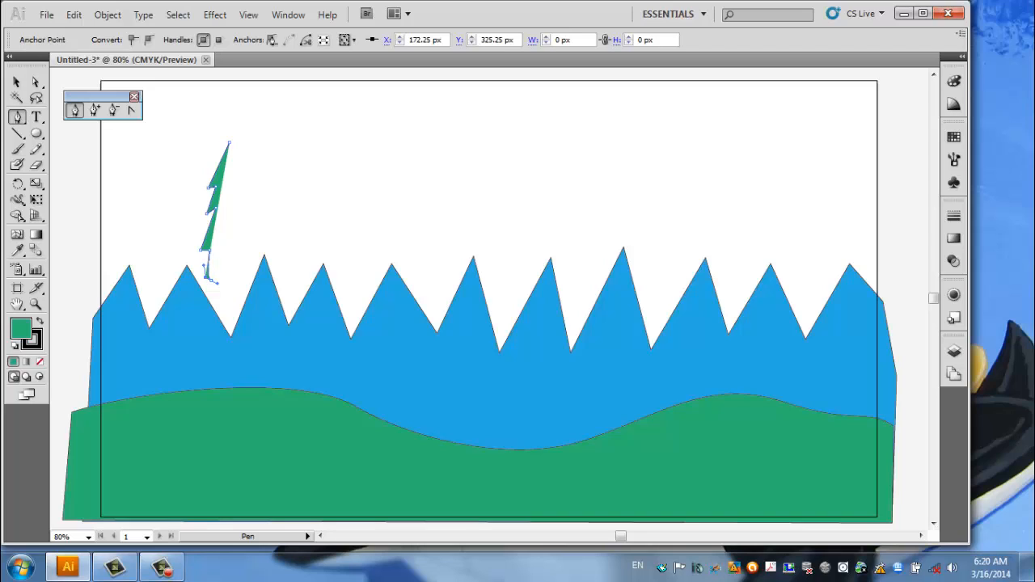
pyautogui.press('ctrl')
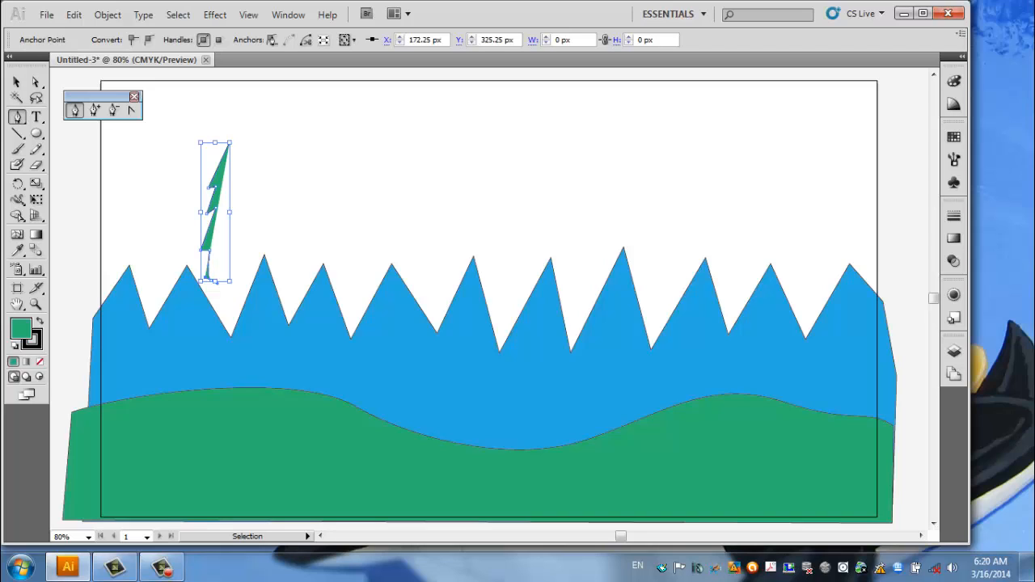
pyautogui.hotkey('ctrl', 'z')
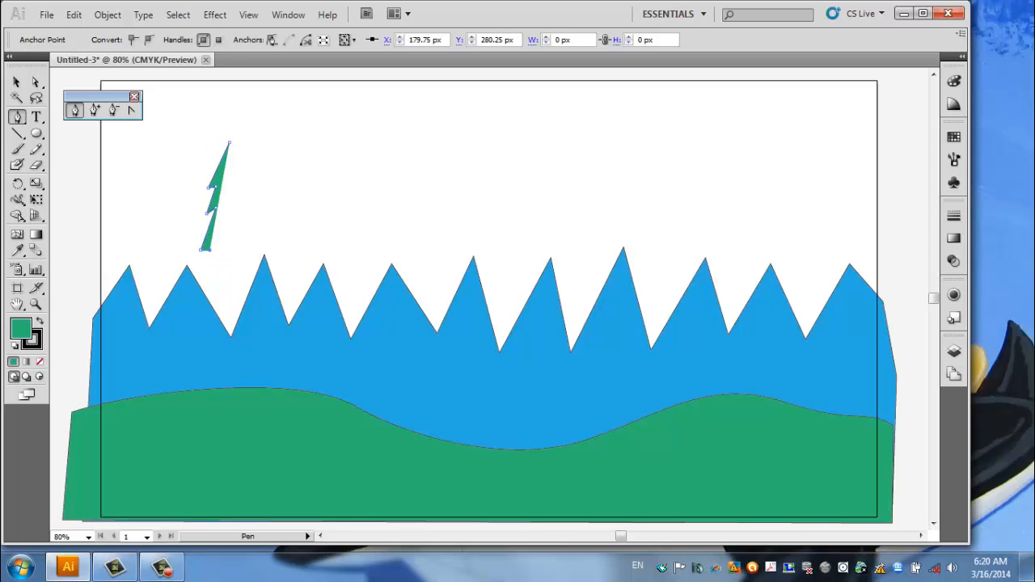
# Continue the tree outline with a straight left trunk edge and a rounded trunk base.
pyautogui.moveTo(207, 249); pyautogui.dragTo(223, 279)
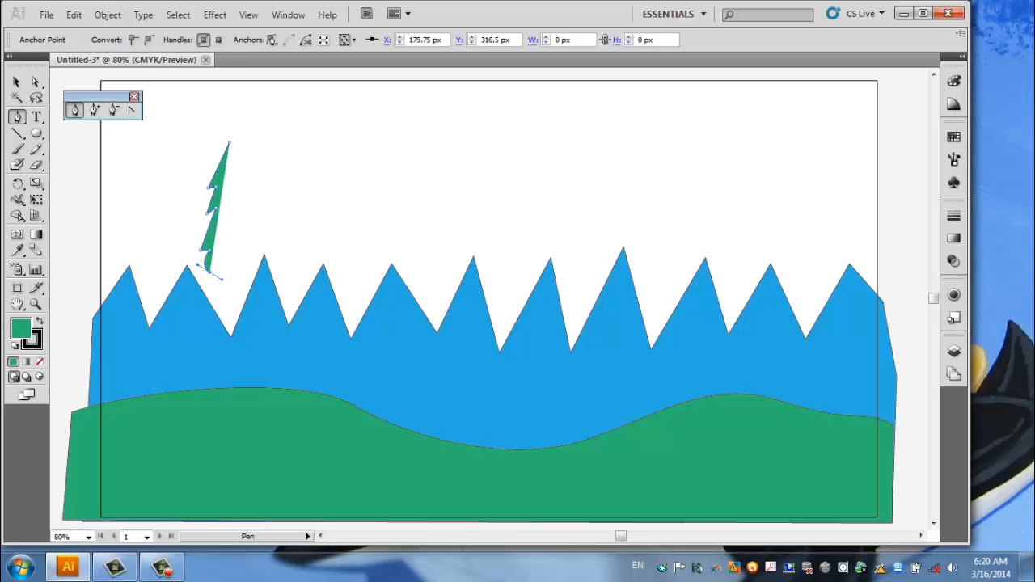
pyautogui.press('alt')
pyautogui.moveTo(198, 264); pyautogui.dragTo(207, 271)
pyautogui.keyDown('alt'); pyautogui.click(211, 272); pyautogui.keyUp('alt')
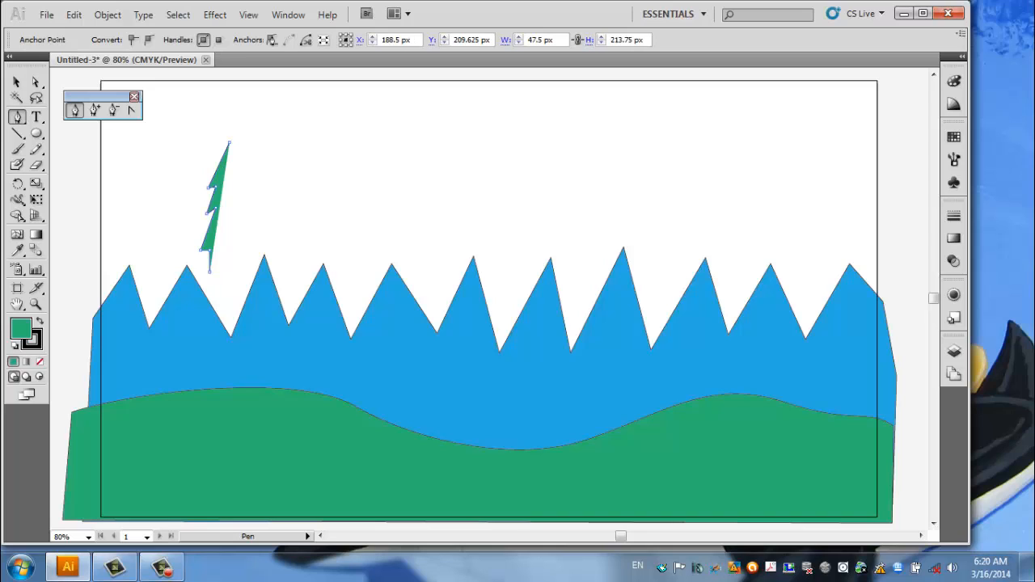
pyautogui.moveTo(226, 272); pyautogui.dragTo(231, 269)
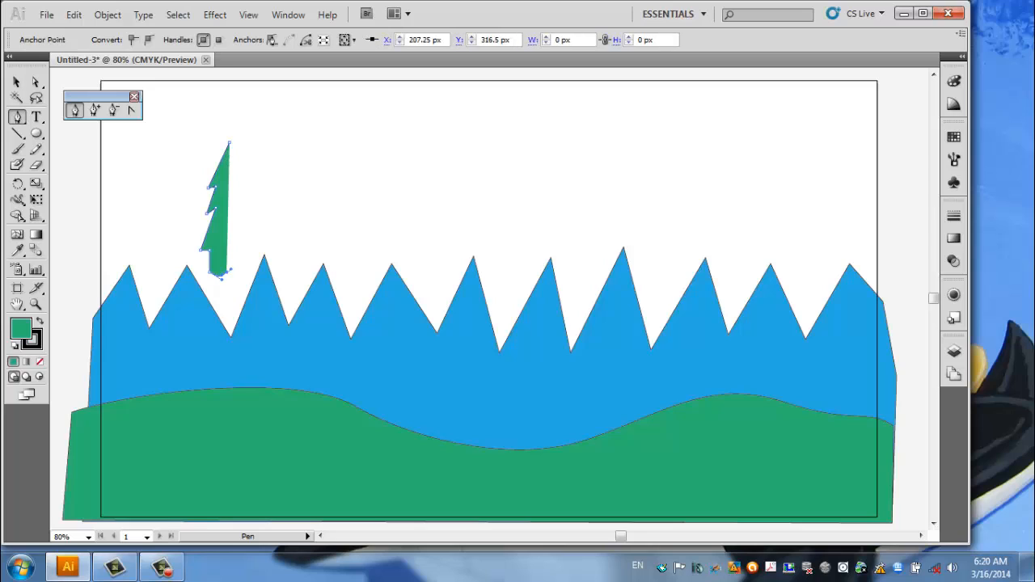
# Draw the tree's right trunk edge and three matching right branches, and close the path at the tip.
pyautogui.click(231, 252)
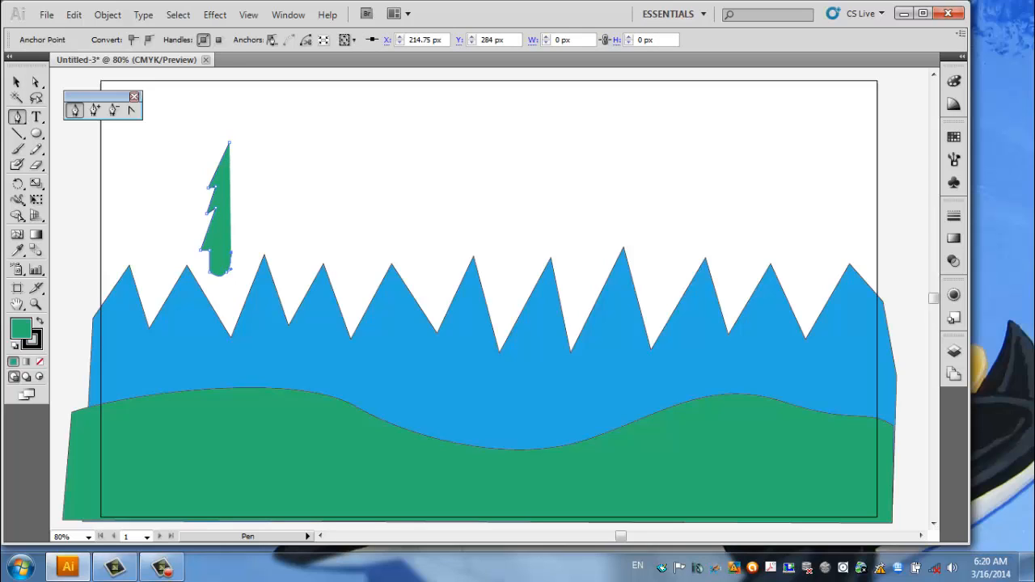
pyautogui.click(241, 254)
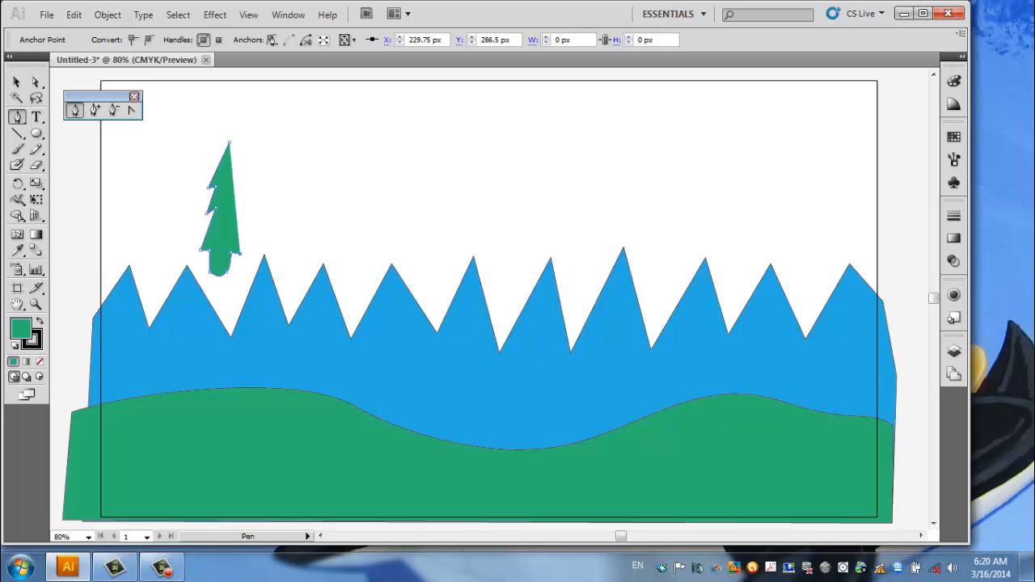
pyautogui.click(241, 213)
pyautogui.click(236, 184)
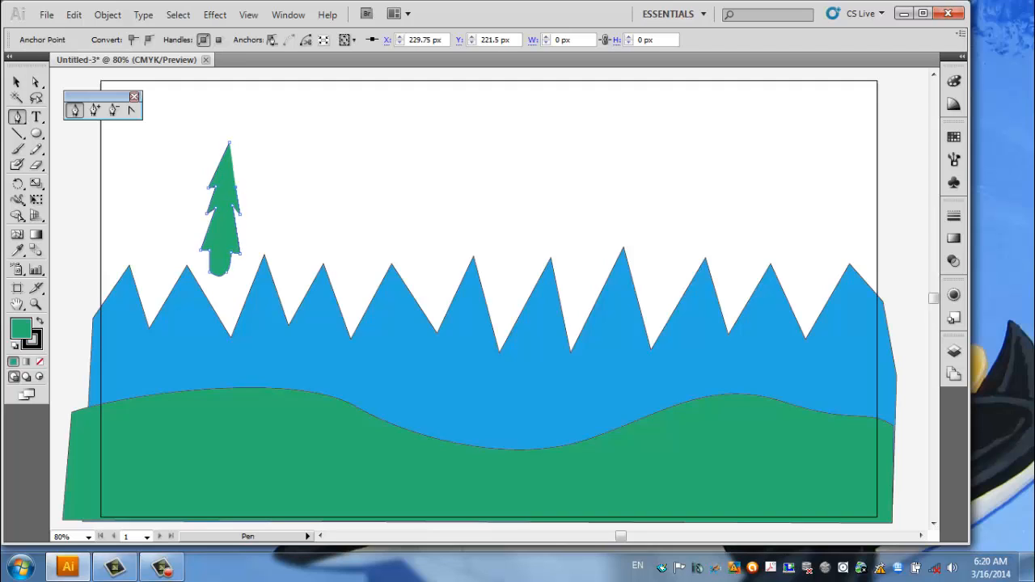
pyautogui.click(243, 190)
pyautogui.click(229, 143)
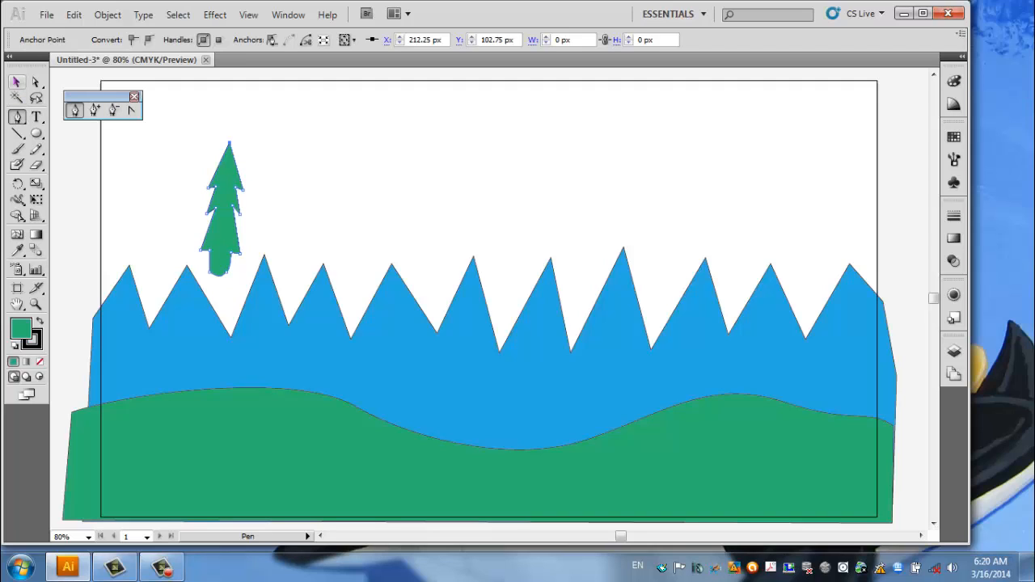
# Widen the pine tree to roughly twice its width, enlarge it slightly from its upper right corner, and deselect it.
pyautogui.press('v')
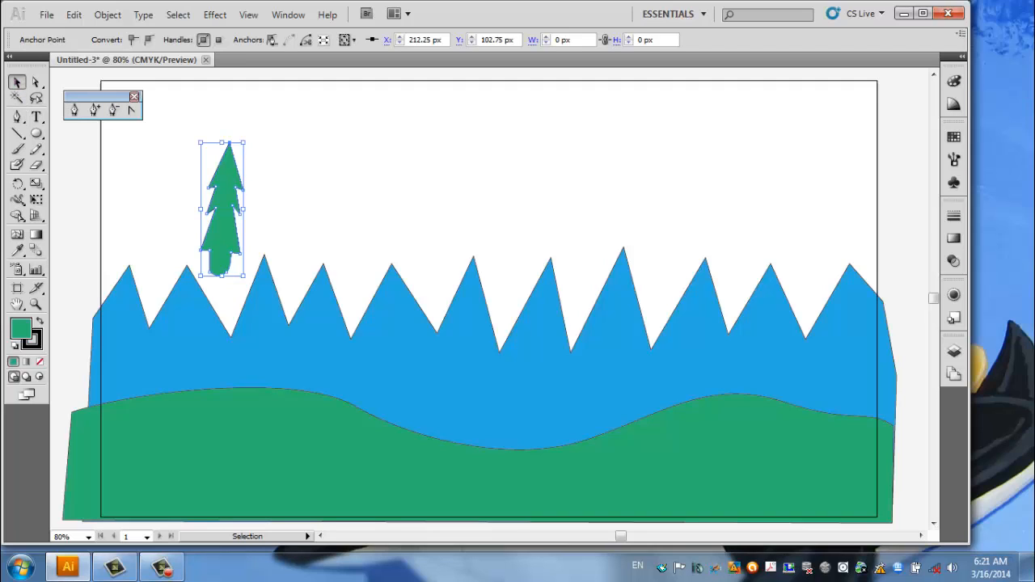
pyautogui.moveTo(243, 209); pyautogui.dragTo(281, 209)
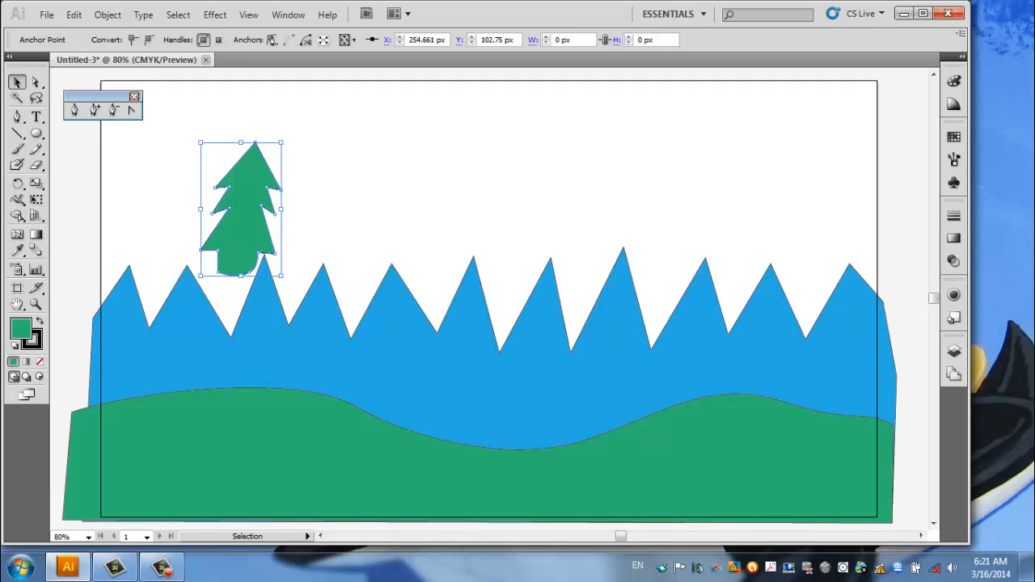
pyautogui.hotkey('ctrl', 'shift', 'a')
pyautogui.click(246, 202)
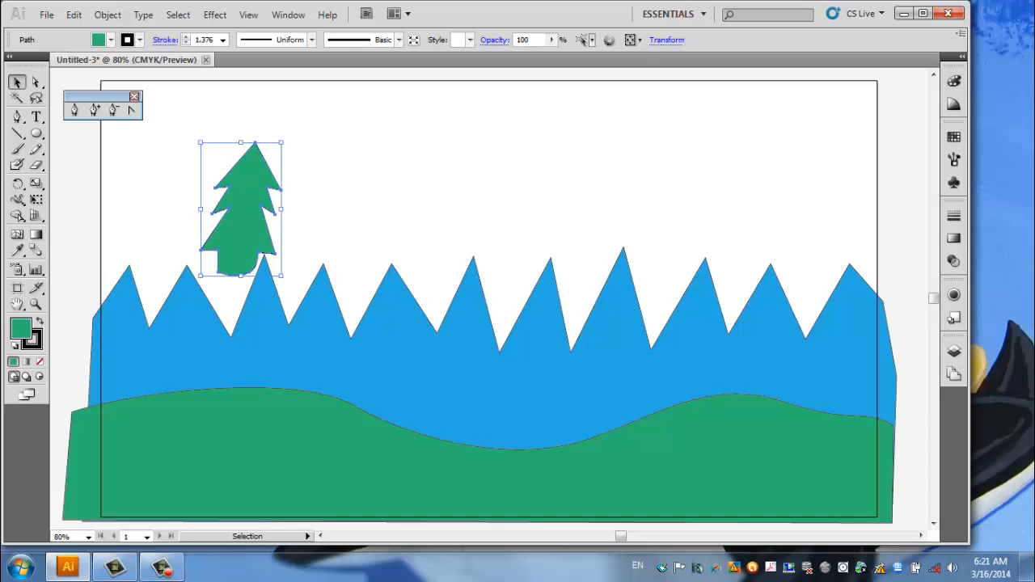
pyautogui.moveTo(280, 142)
pyautogui.mouseDown()
pyautogui.moveTo(302, 132)
pyautogui.moveTo(381, 154)
pyautogui.moveTo(295, 120)
pyautogui.moveTo(275, 142)
pyautogui.moveTo(294, 123)
pyautogui.mouseUp()
pyautogui.click(348, 153)
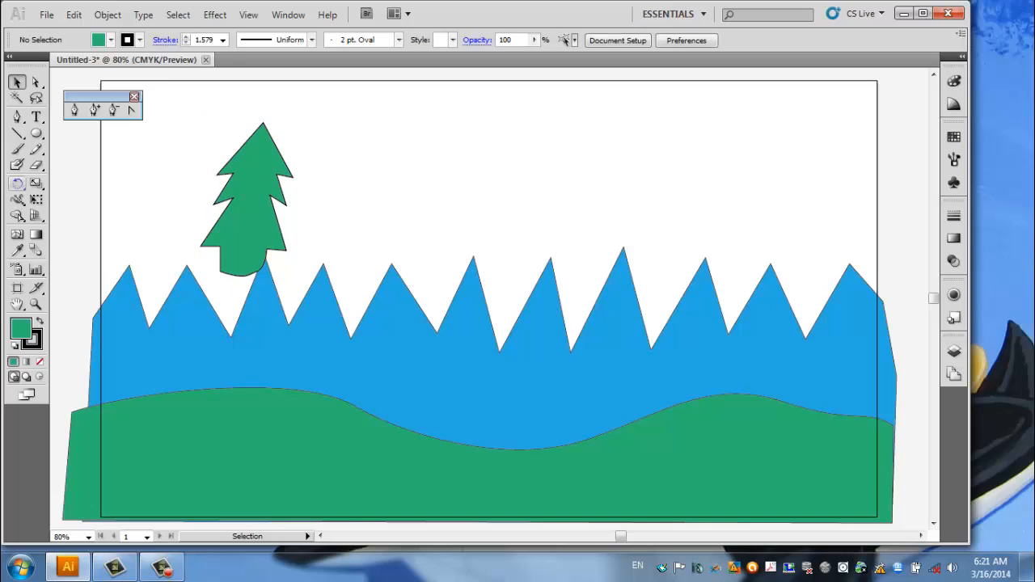
# Narrow the pine tree's trunk by moving its left and right anchor points inward with the Direct Selection tool.
pyautogui.click(36, 82)
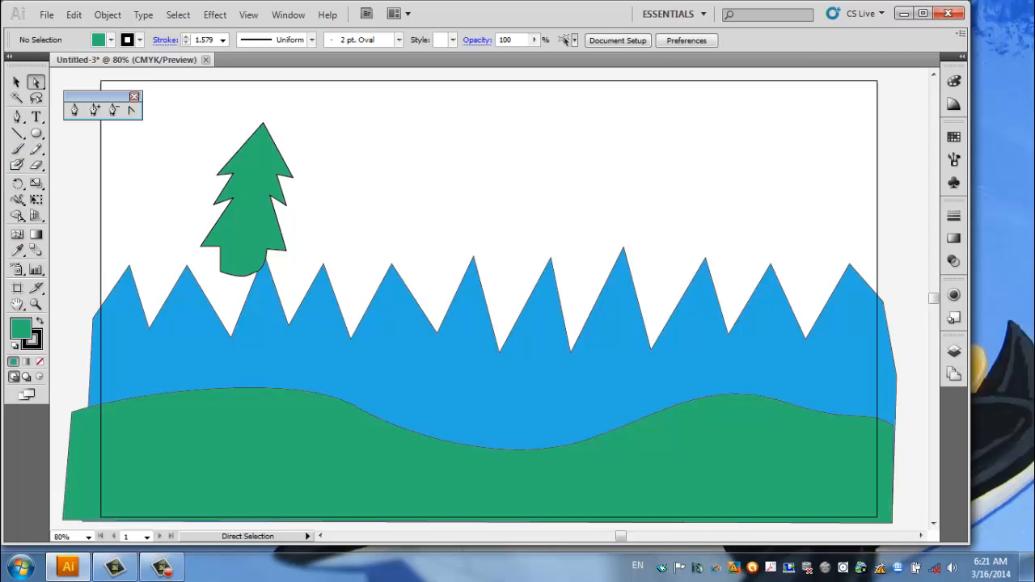
pyautogui.moveTo(220, 247); pyautogui.dragTo(250, 276)
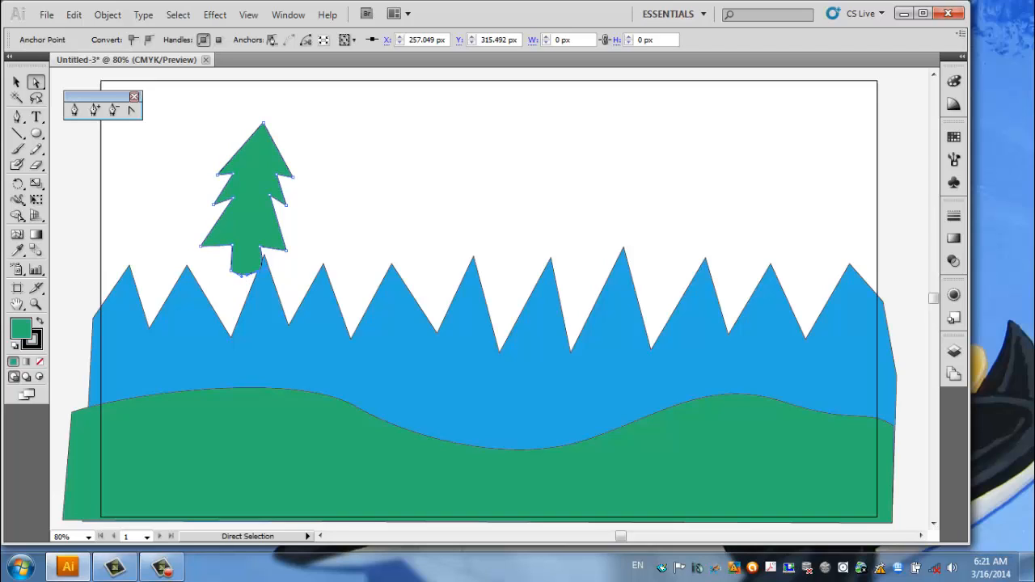
pyautogui.moveTo(251, 276); pyautogui.dragTo(250, 274)
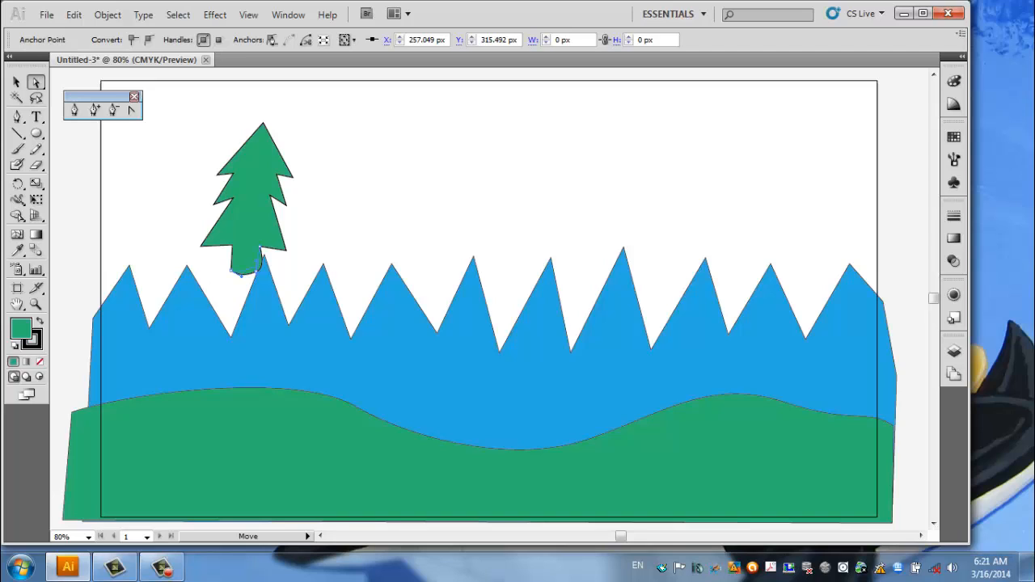
pyautogui.moveTo(257, 260); pyautogui.dragTo(247, 276)
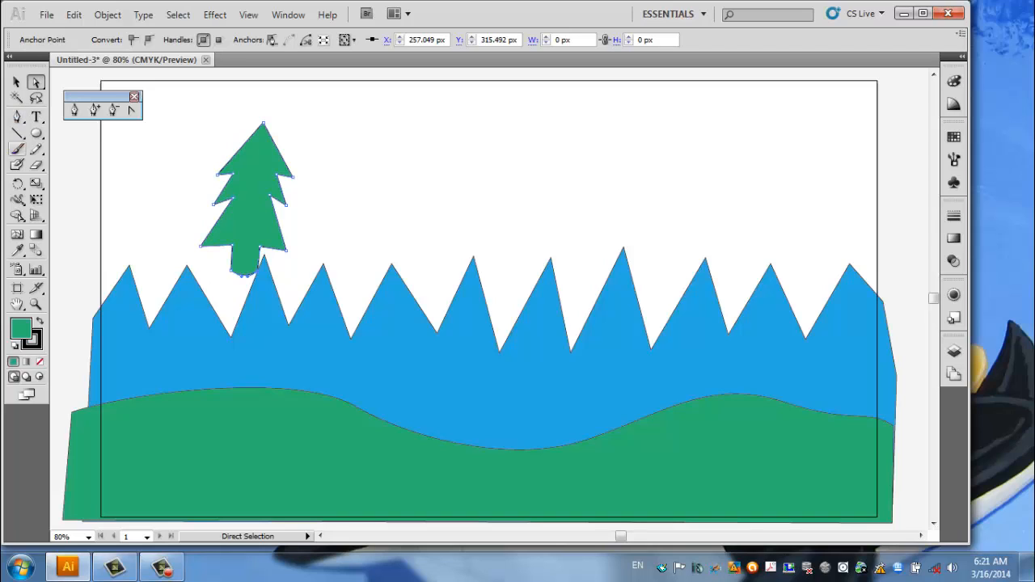
# Try to curve the tree's upper right branch tip with the Convert Anchor Point tool, and undo the curve changes.
pyautogui.click(131, 110)
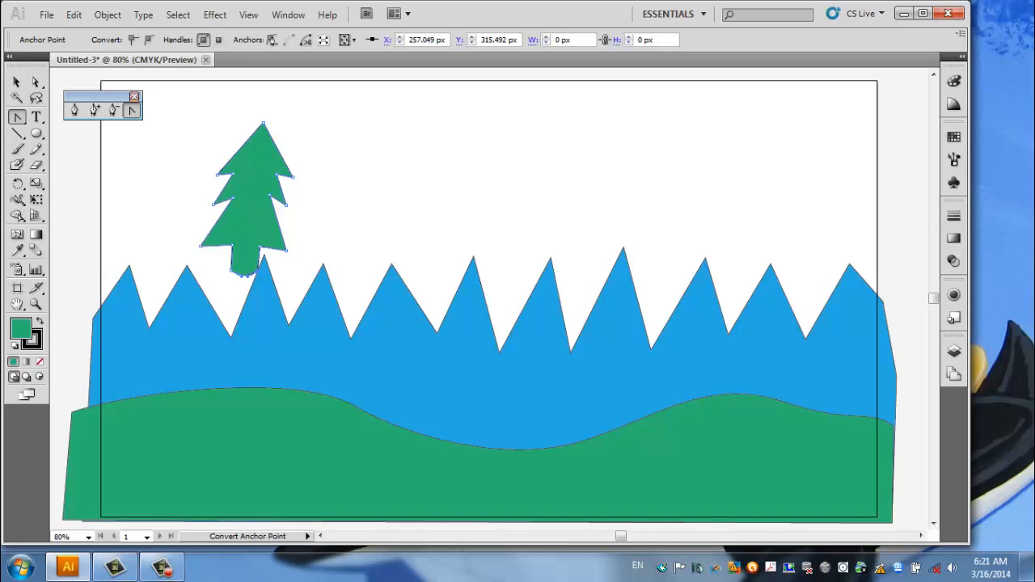
pyautogui.moveTo(293, 176); pyautogui.dragTo(293, 134)
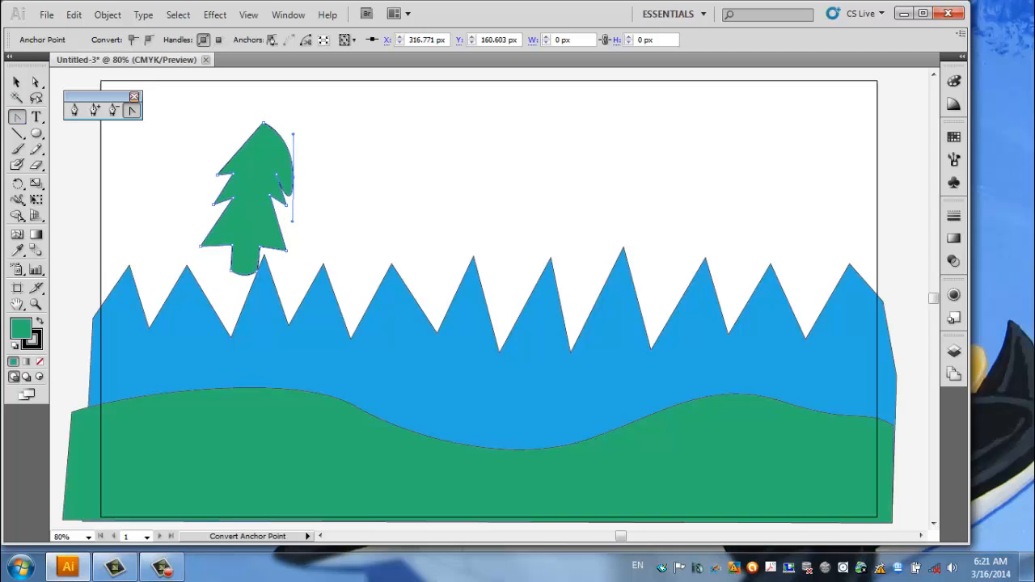
pyautogui.press('a')
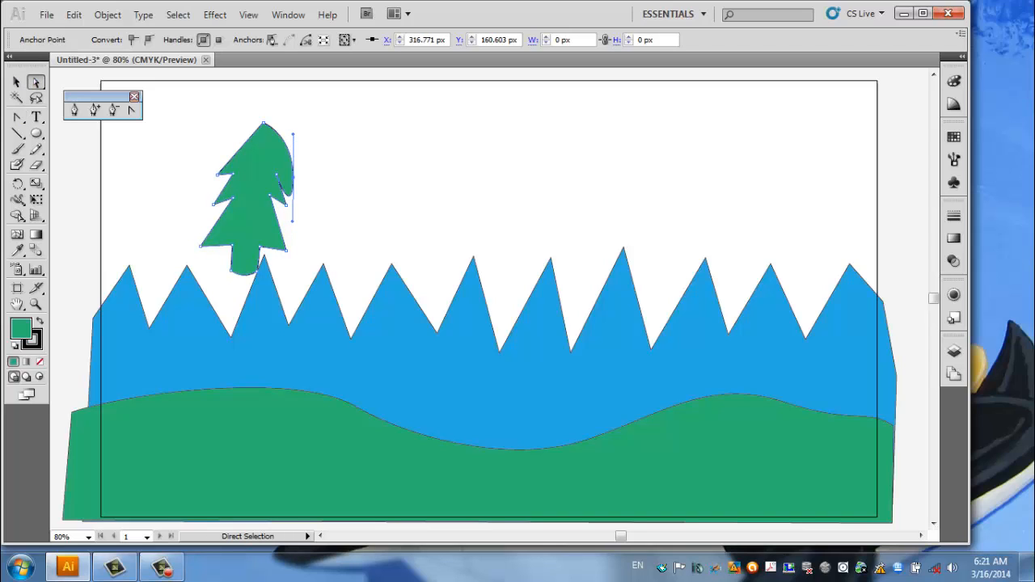
pyautogui.moveTo(293, 134)
pyautogui.mouseDown()
pyautogui.moveTo(280, 135)
pyautogui.moveTo(303, 133)
pyautogui.moveTo(348, 169)
pyautogui.moveTo(311, 162)
pyautogui.moveTo(293, 137)
pyautogui.moveTo(297, 158)
pyautogui.moveTo(287, 129)
pyautogui.mouseUp()
pyautogui.click(132, 111)
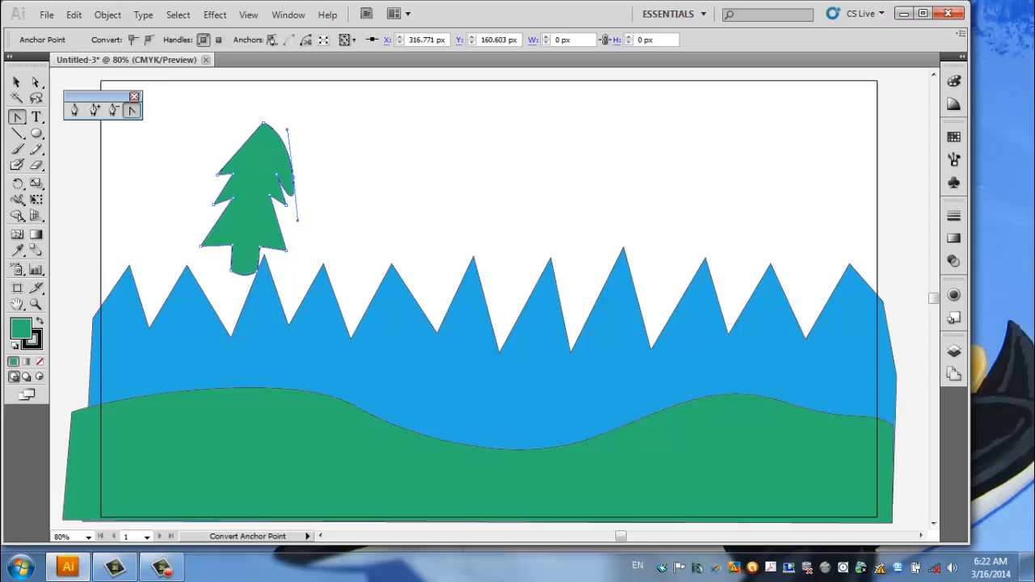
pyautogui.moveTo(287, 130); pyautogui.dragTo(335, 171)
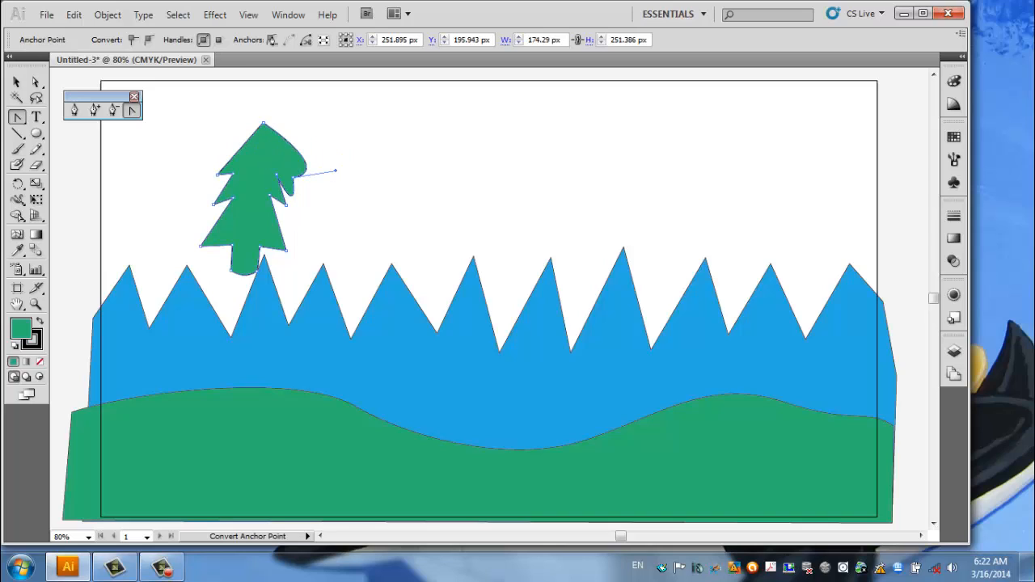
pyautogui.press('ctrl')
pyautogui.moveTo(335, 170); pyautogui.dragTo(287, 129)
pyautogui.hotkey('ctrl', 'z')
pyautogui.hotkey('ctrl', 'z')
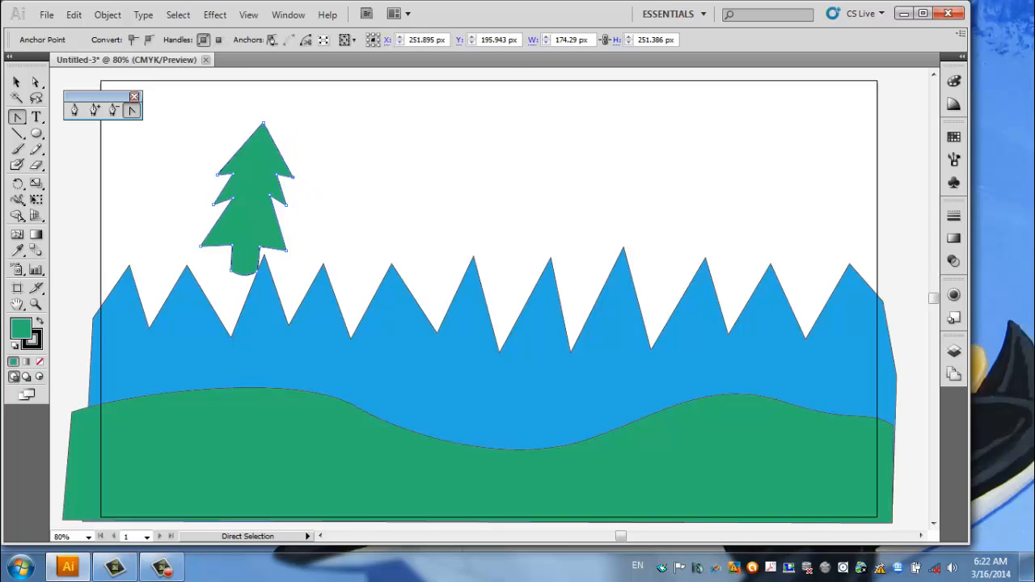
# Select the whole pine tree and change its fill to dark green.
pyautogui.click(17, 82)
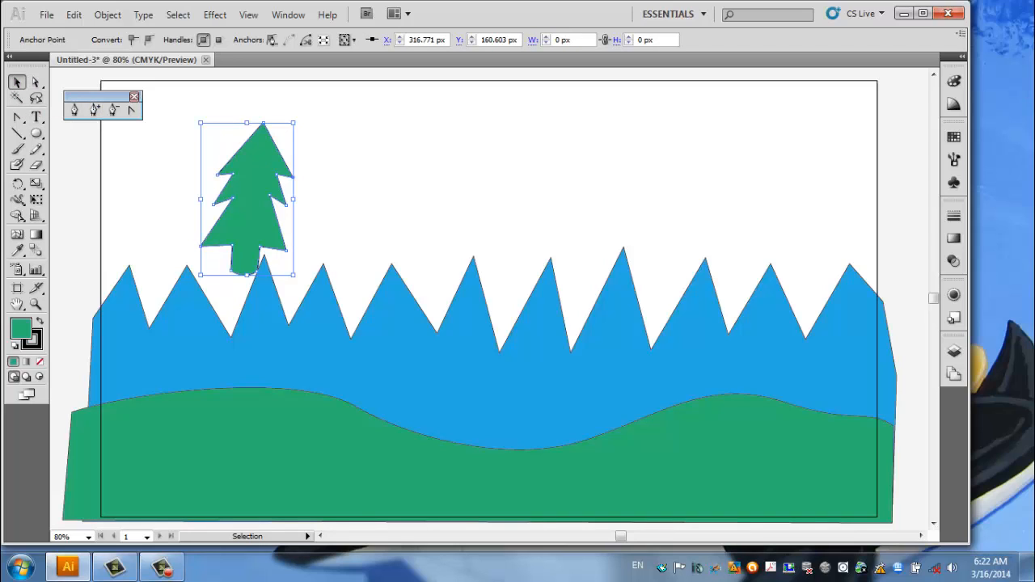
pyautogui.click(249, 194)
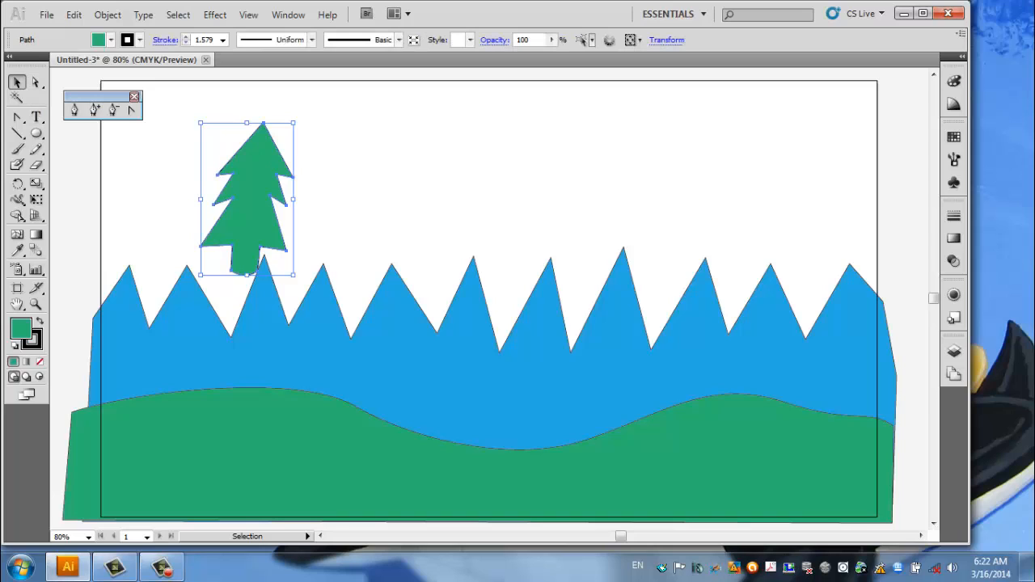
pyautogui.click(110, 40)
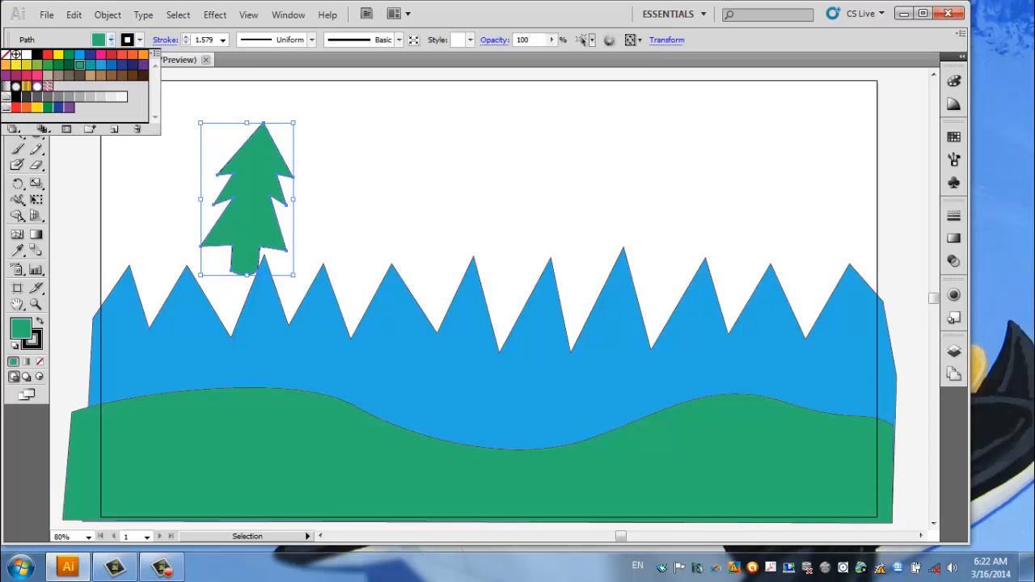
pyautogui.click(69, 64)
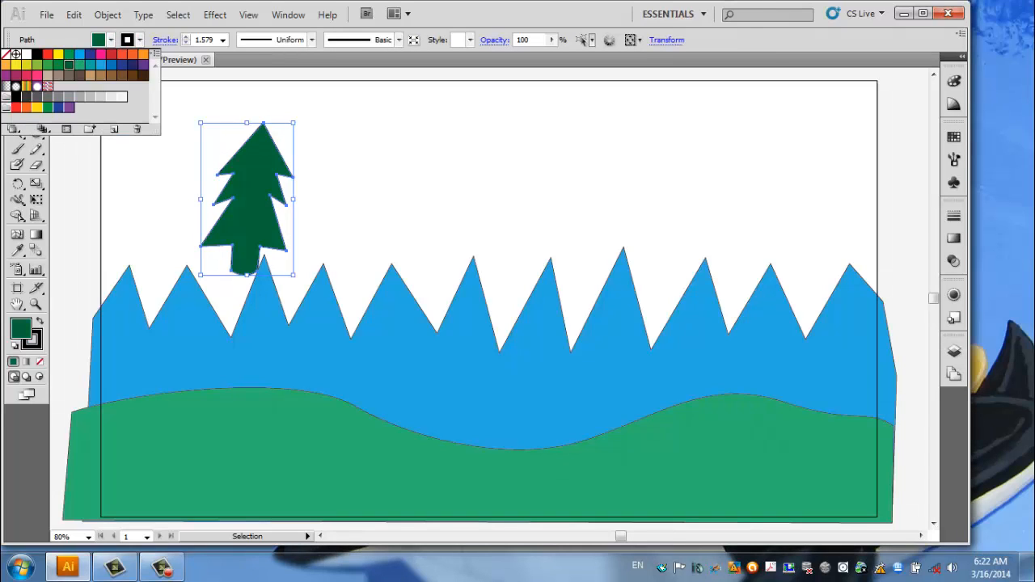
pyautogui.press('Escape')
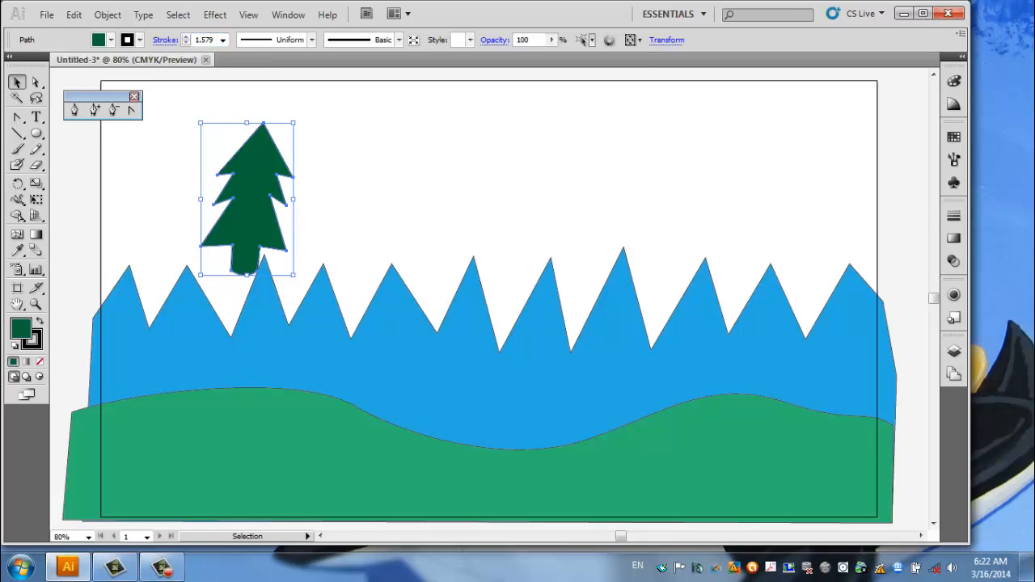
# Remove the stroke from the tree, the blue mountains and the green hill together, and deselect them.
pyautogui.hotkey('ctrl', 'shift', 'a')
pyautogui.moveTo(69, 159); pyautogui.dragTo(946, 485)
pyautogui.moveTo(817, 483); pyautogui.dragTo(822, 485)
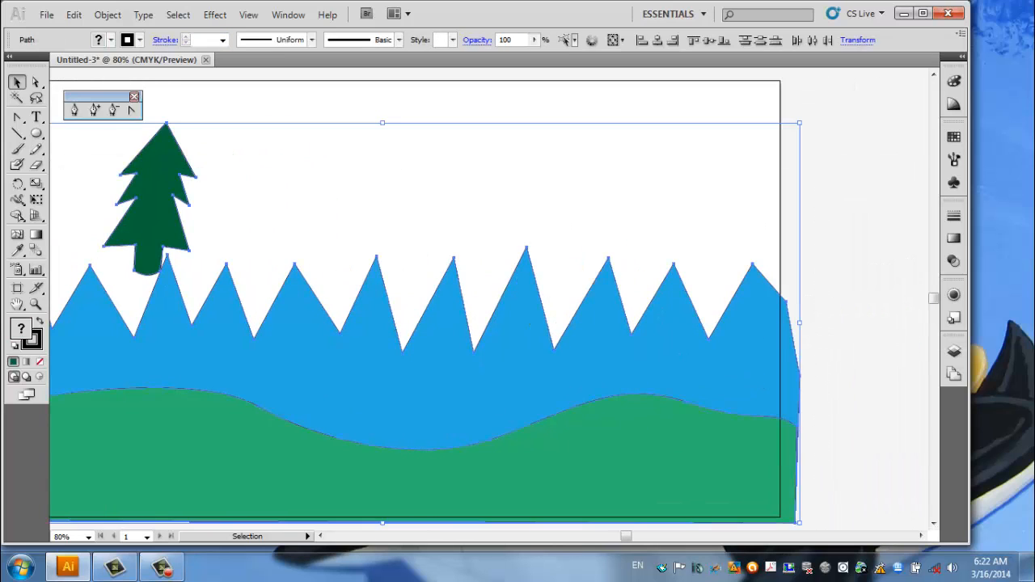
pyautogui.click(140, 41)
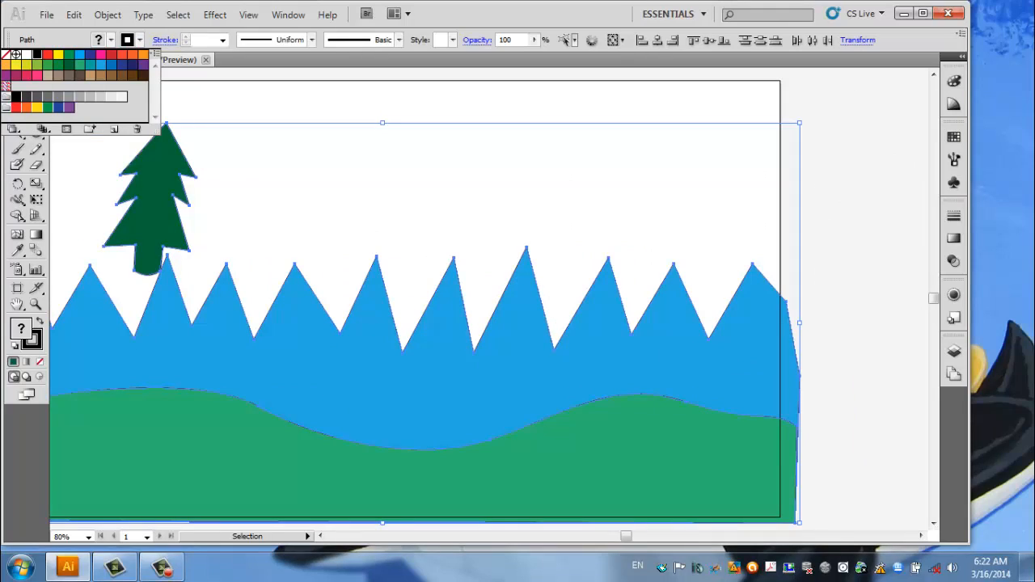
pyautogui.click(6, 55)
pyautogui.press('Escape')
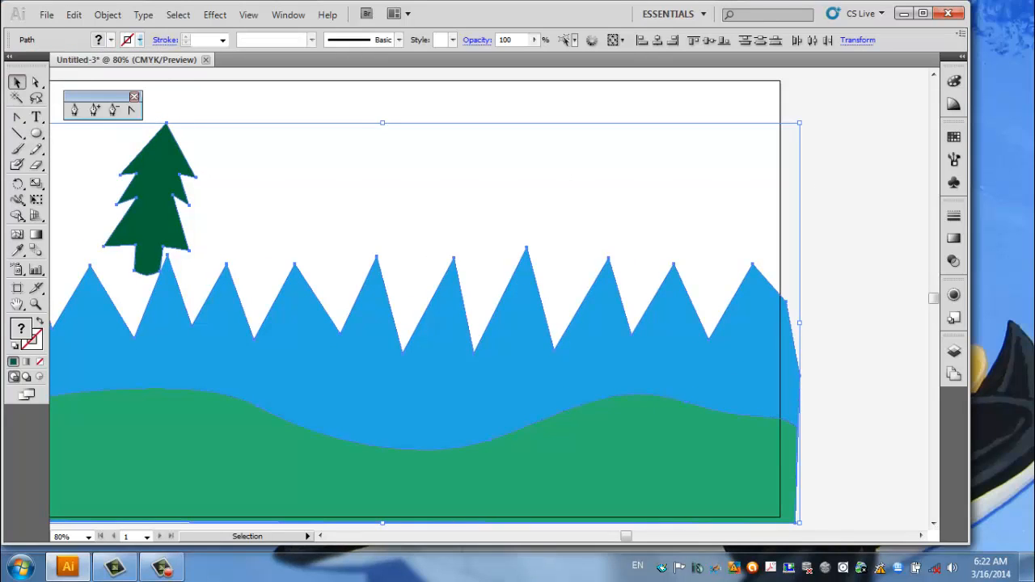
pyautogui.hotkey('ctrl', 'shift', 'a')
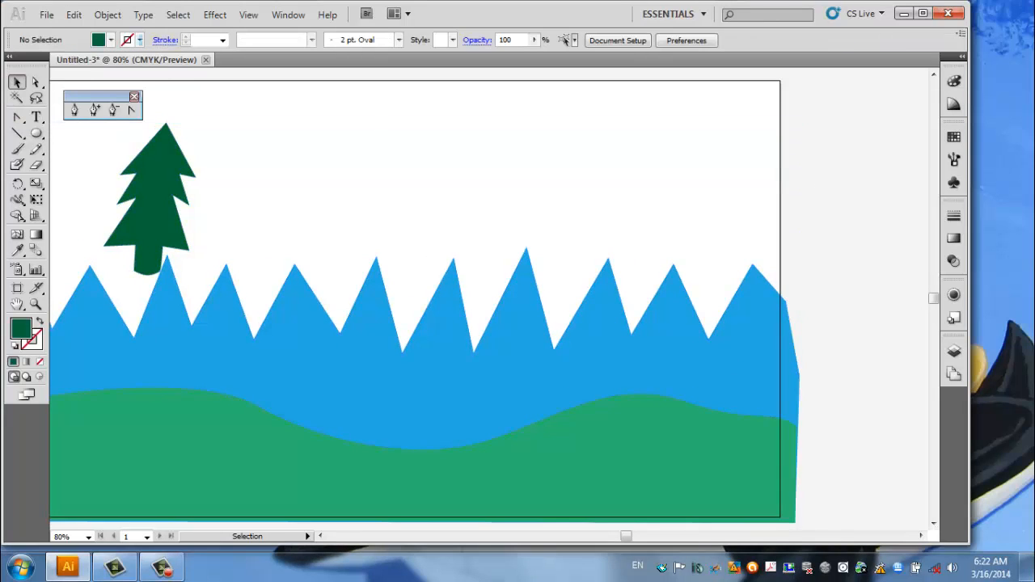
# Try an 8 pt black stroke on the pine tree, and set the stroke back to none.
pyautogui.click(156, 185)
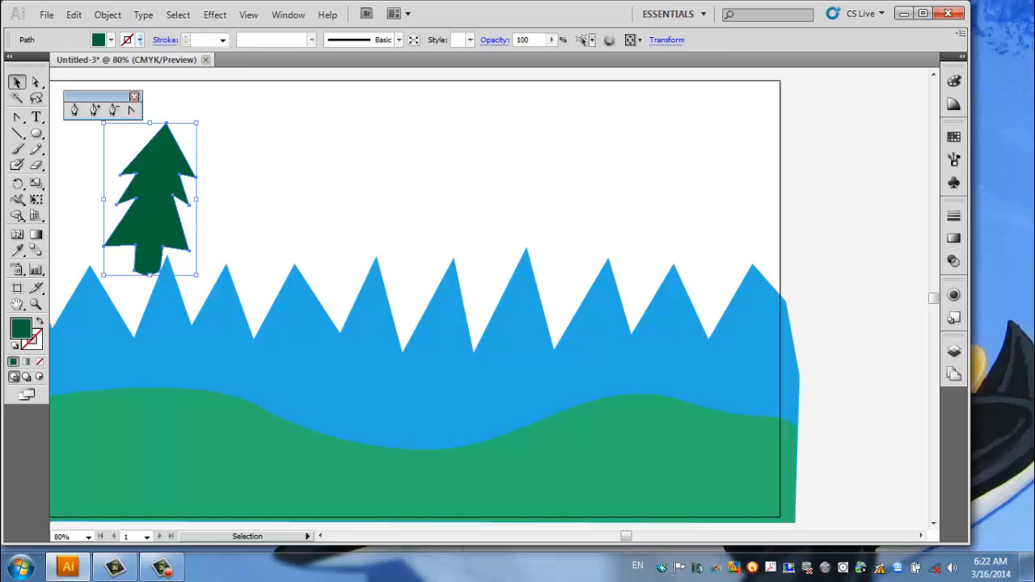
pyautogui.click(140, 39)
pyautogui.click(37, 54)
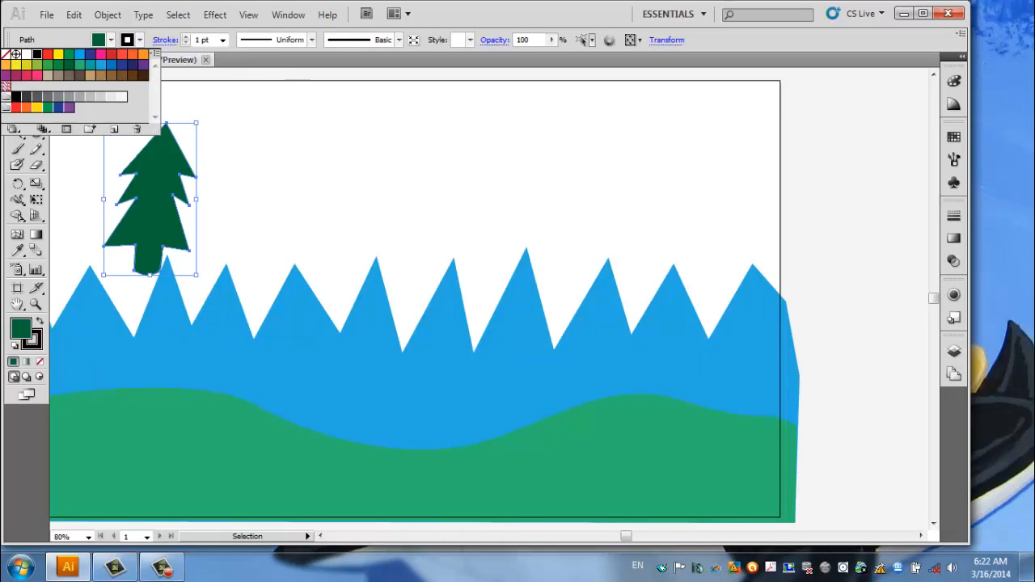
pyautogui.click(222, 39)
pyautogui.click(222, 39)
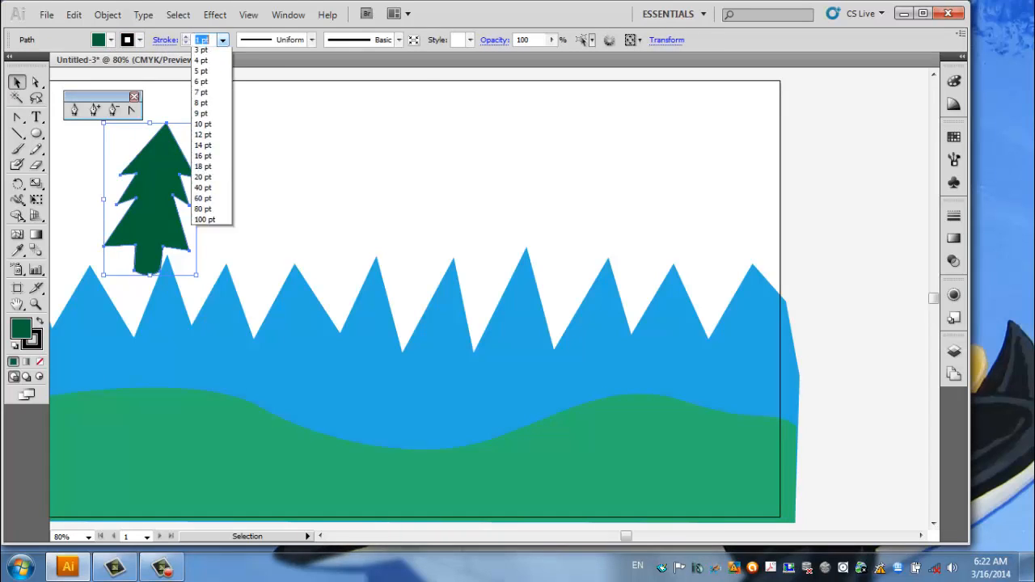
pyautogui.click(203, 159)
pyautogui.hotkey('ctrl', 'shift', 'a')
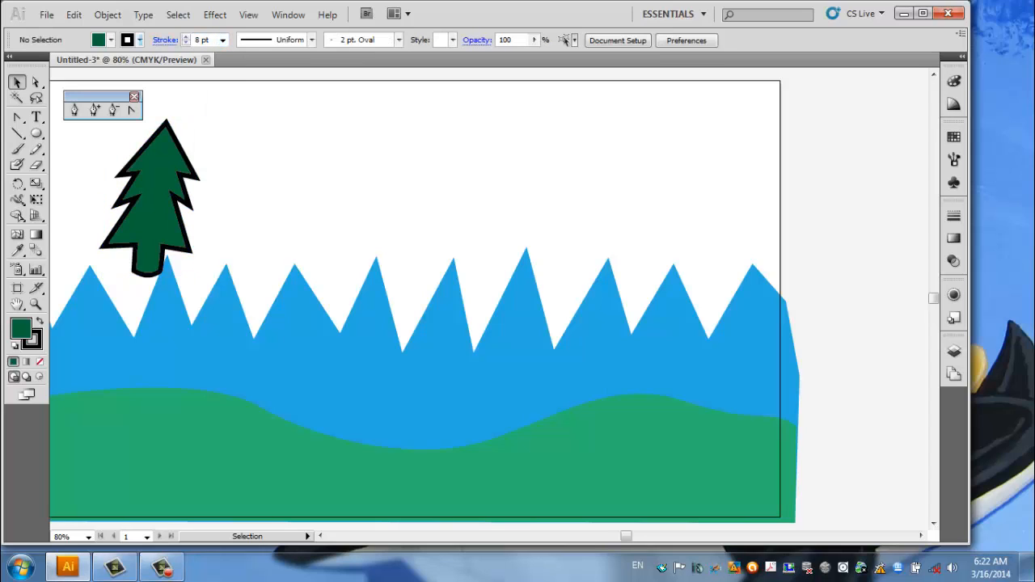
pyautogui.click(153, 199)
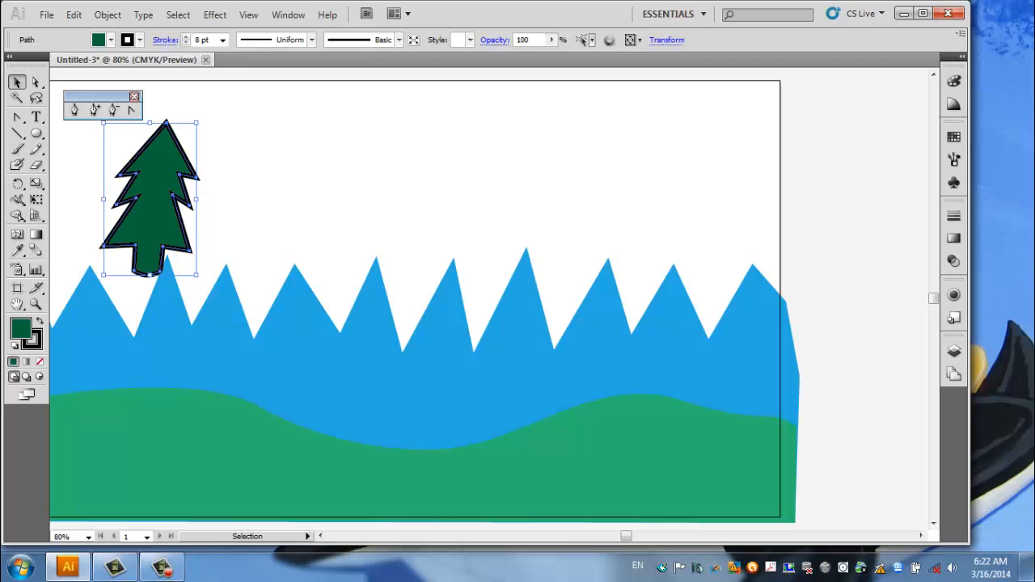
pyautogui.click(140, 40)
pyautogui.click(5, 55)
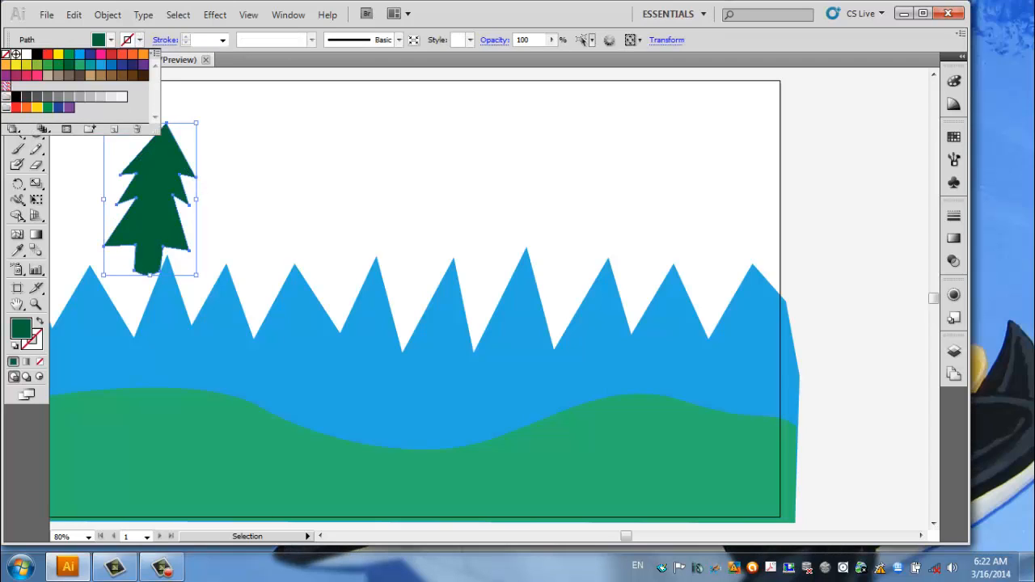
pyautogui.click(275, 173)
pyautogui.click(274, 174)
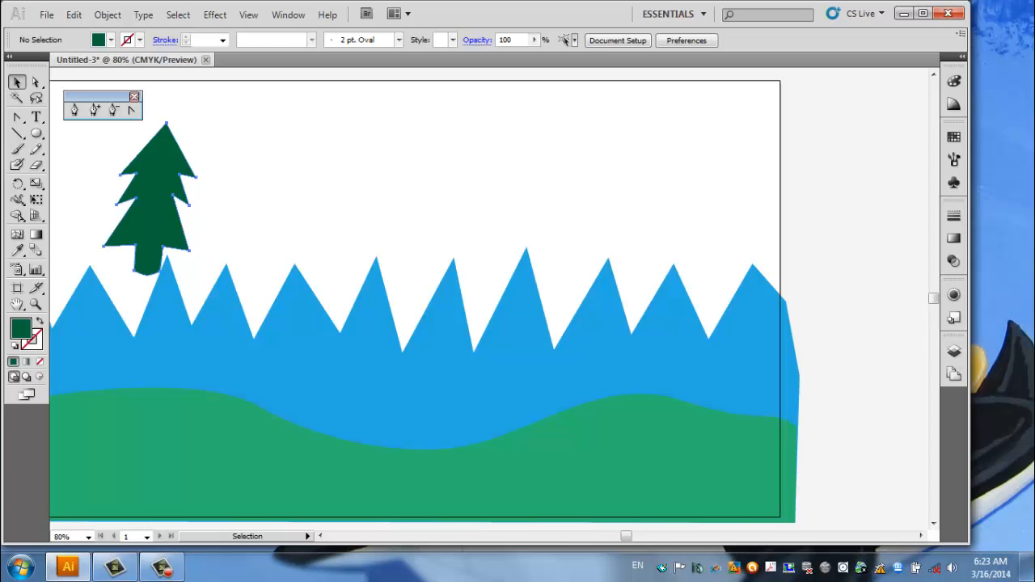
# Move the pine tree down onto the left rise of the green hill, and paste a copy of it in place.
pyautogui.moveTo(153, 218); pyautogui.dragTo(274, 301)
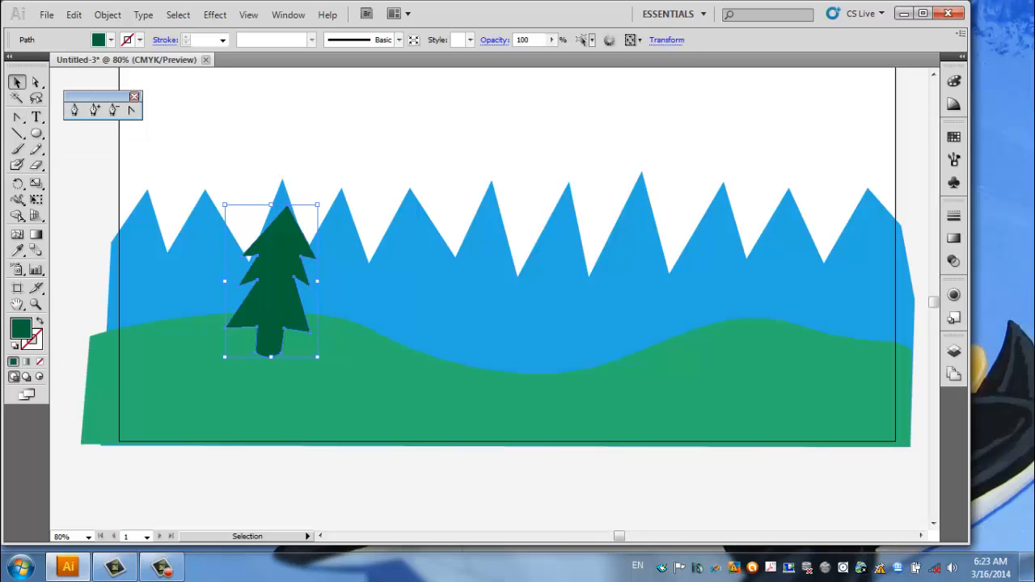
pyautogui.click(73, 14)
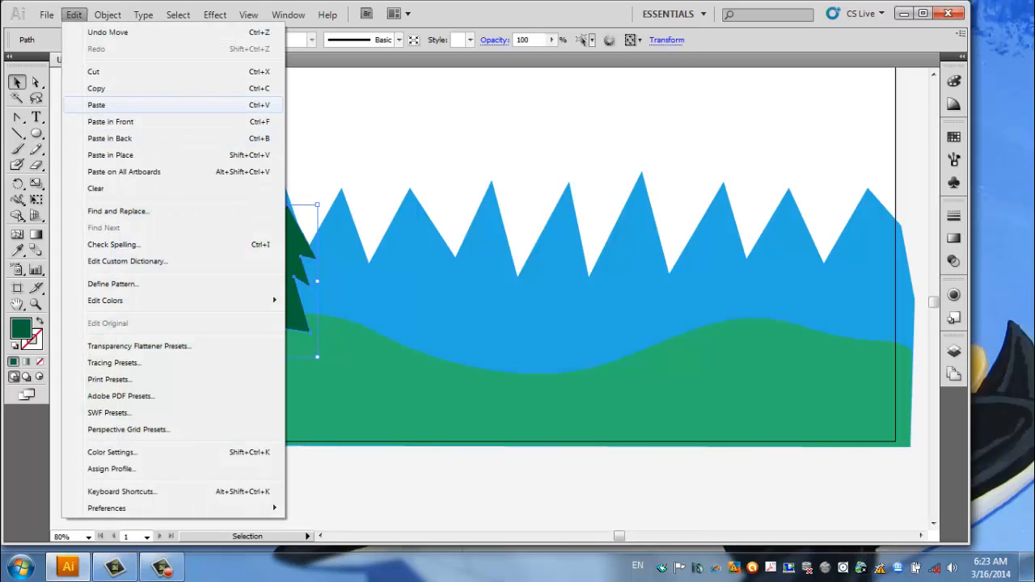
pyautogui.click(97, 88)
pyautogui.click(73, 15)
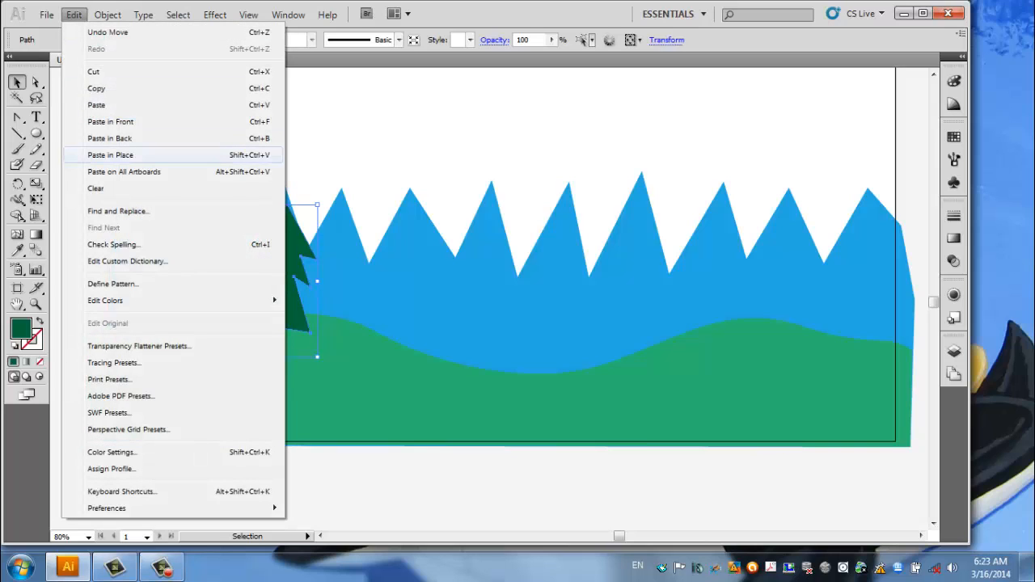
pyautogui.click(110, 155)
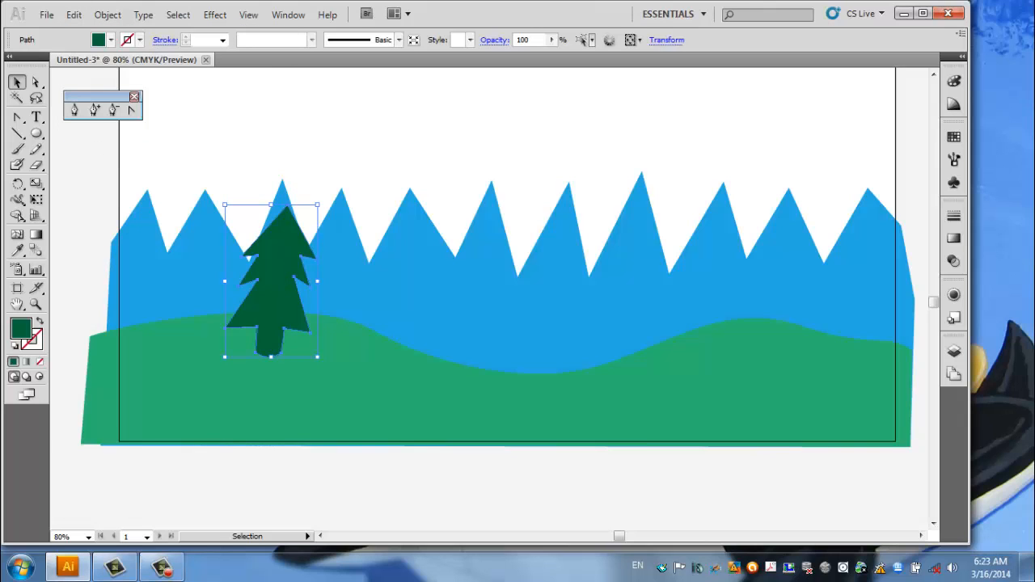
# Select the top copy of the pine tree and fill it with black.
pyautogui.click(364, 137)
pyautogui.click(276, 282)
pyautogui.click(36, 82)
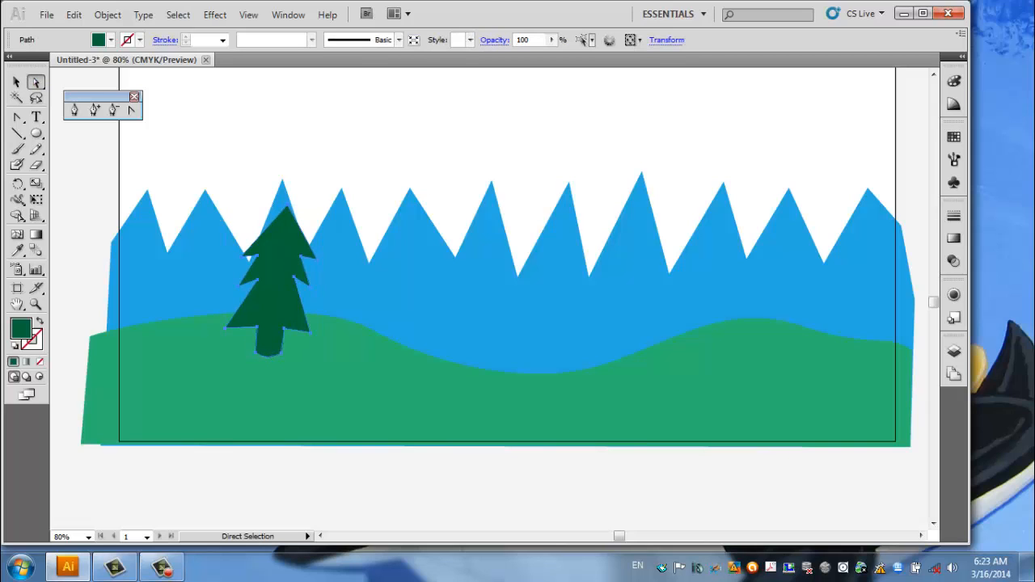
pyautogui.click(300, 256)
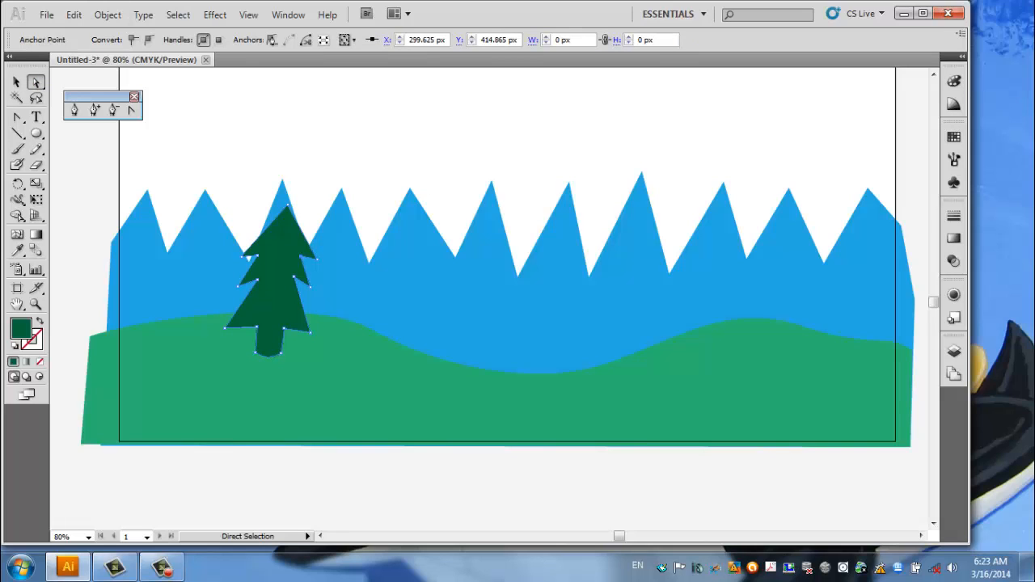
pyautogui.press('v')
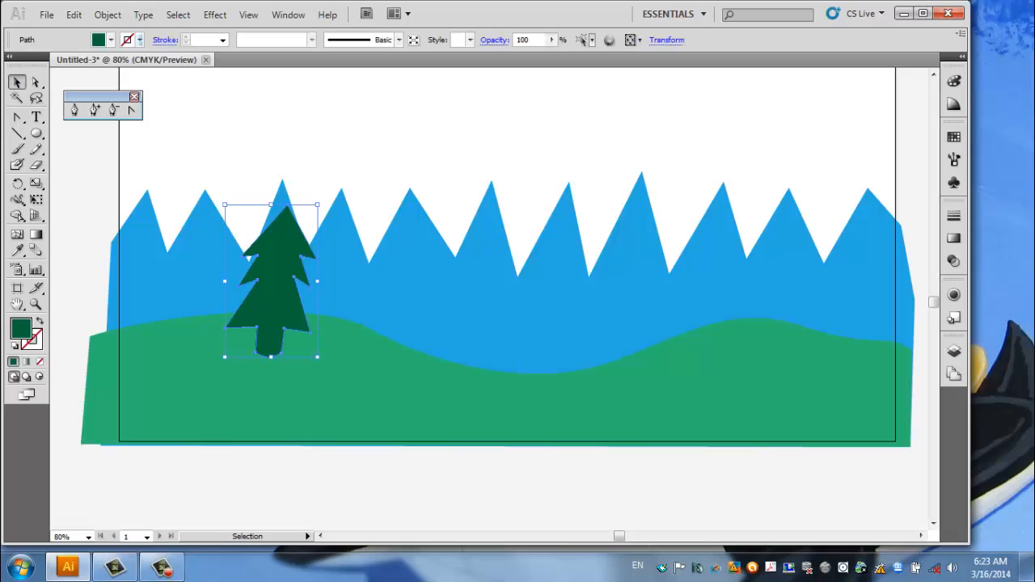
pyautogui.click(111, 40)
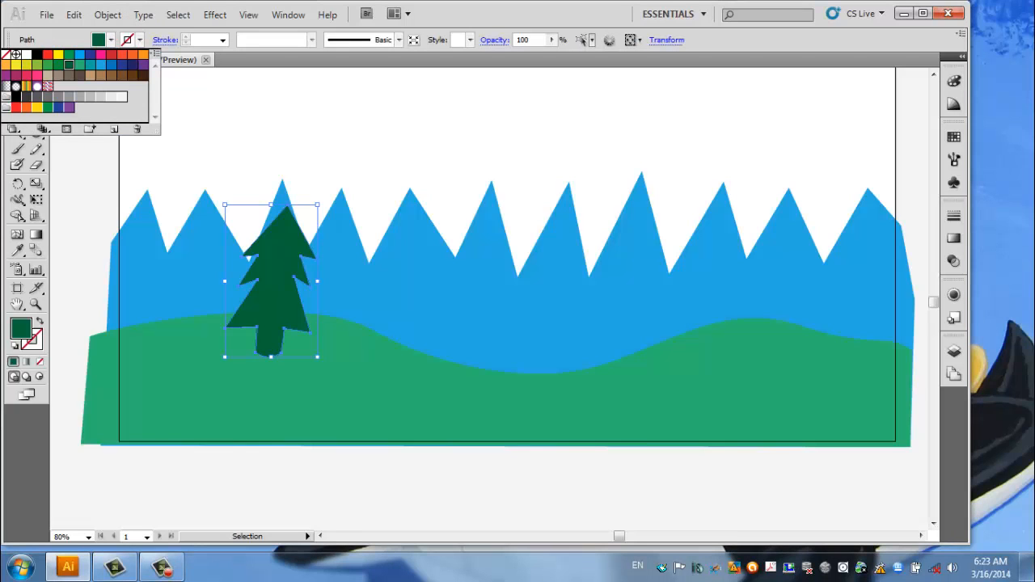
pyautogui.click(16, 97)
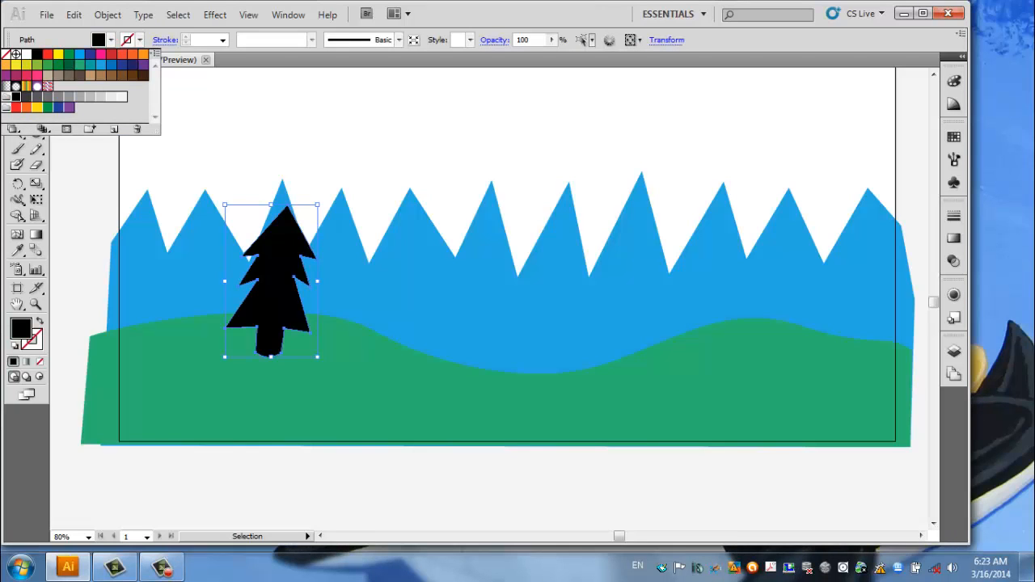
# Reshape the black tree copy with Direct Selection by moving its upper and middle right branch points inward to the tree's middle.
pyautogui.click(110, 40)
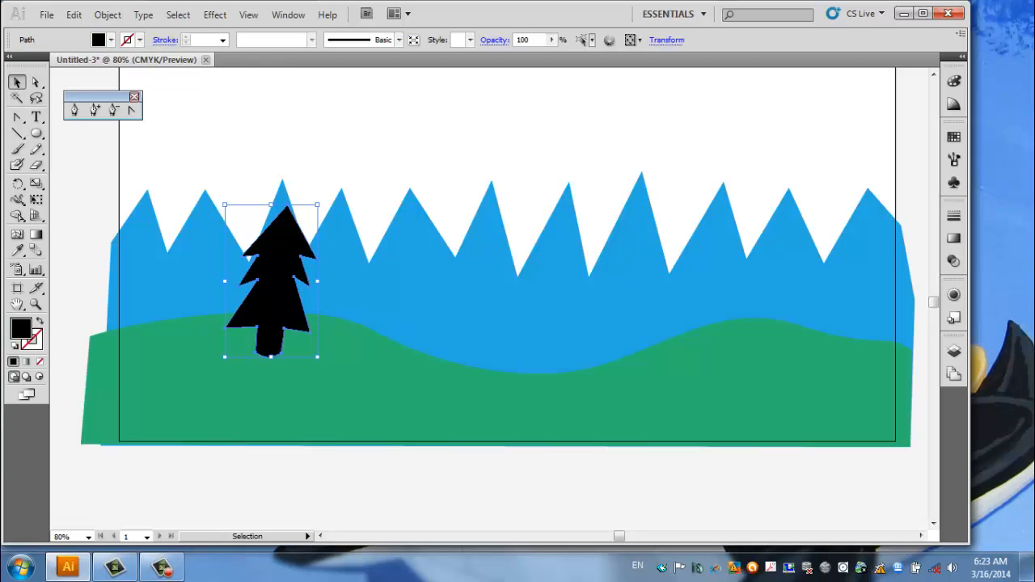
pyautogui.click(36, 81)
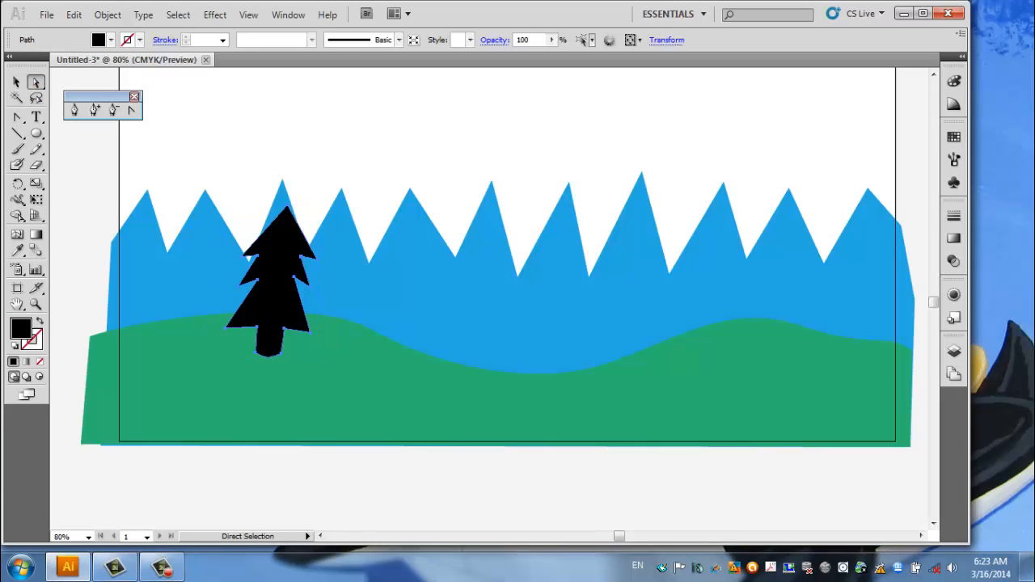
pyautogui.moveTo(278, 282); pyautogui.dragTo(270, 279)
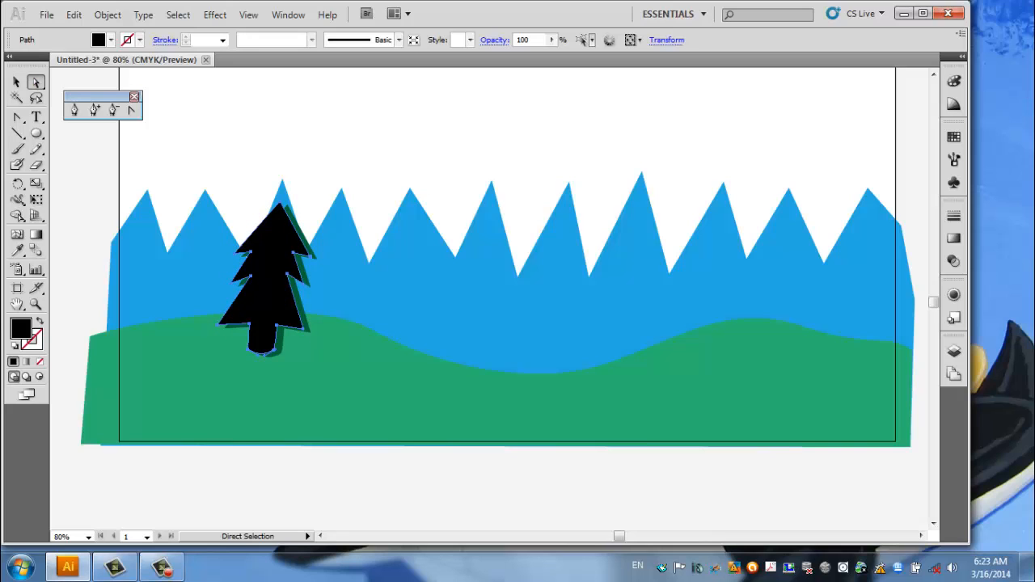
pyautogui.hotkey('ctrl', 'z')
pyautogui.hotkey('ctrl', 'shift', 'a')
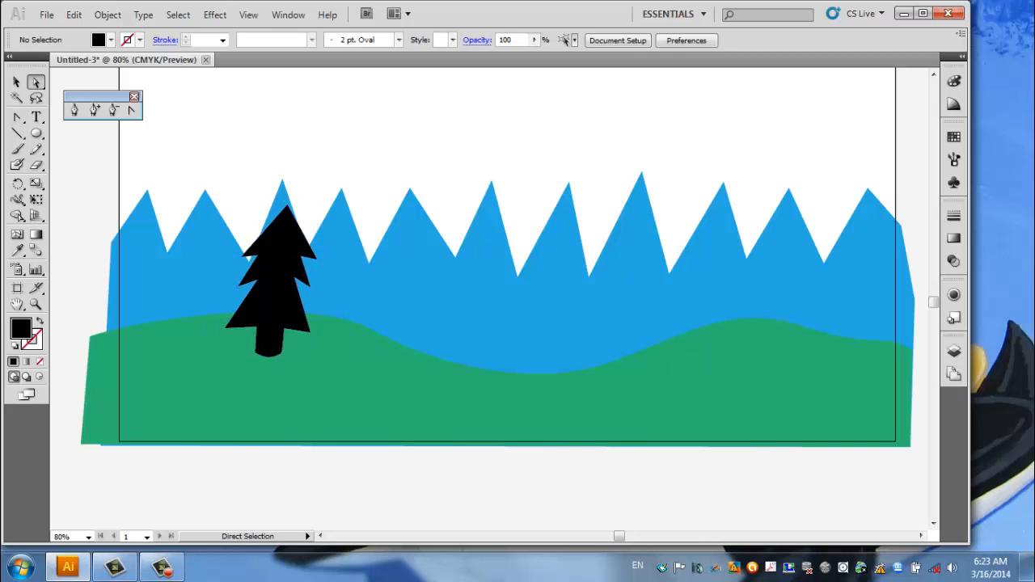
pyautogui.click(317, 260)
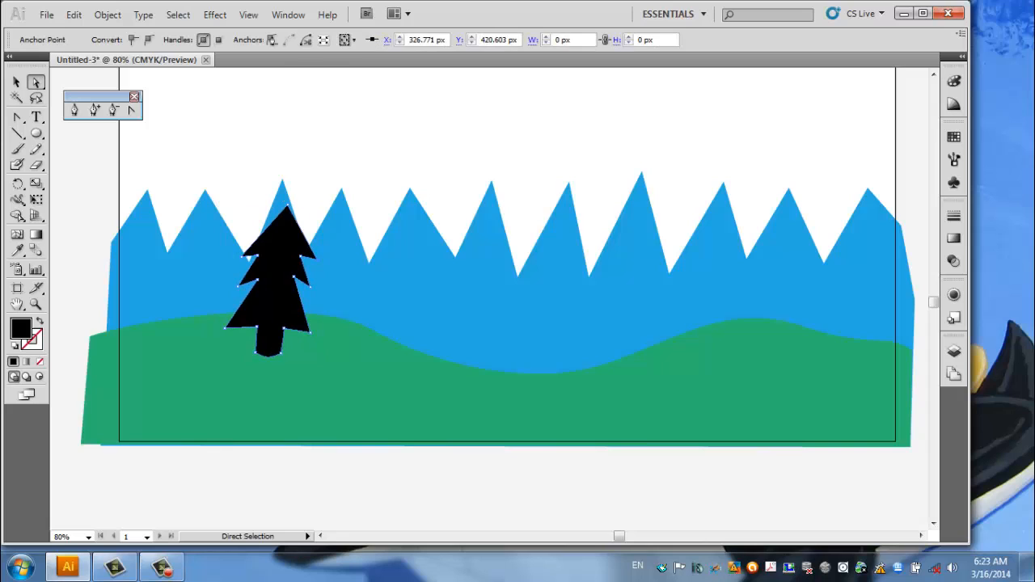
pyautogui.moveTo(317, 260); pyautogui.dragTo(273, 252)
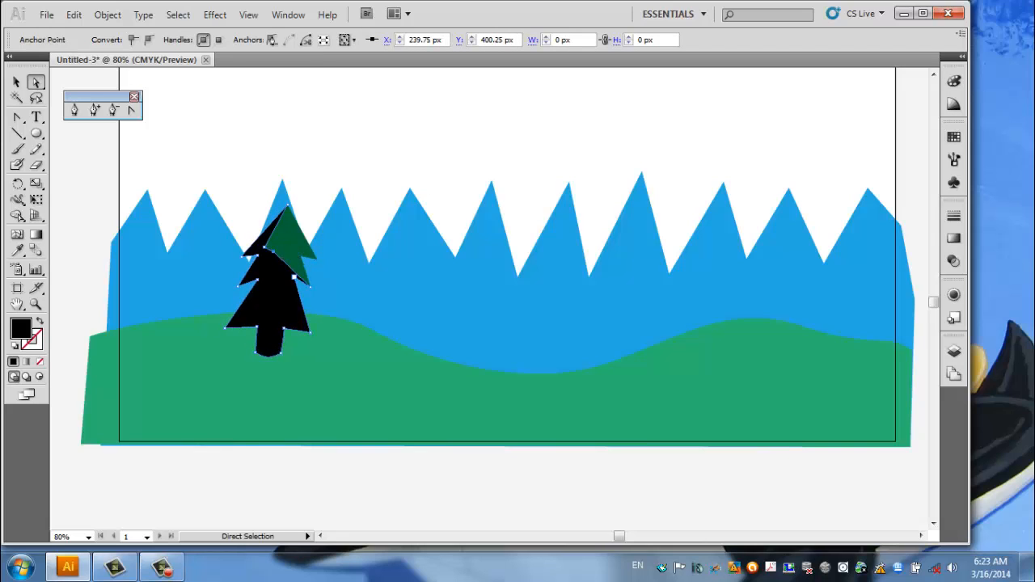
pyautogui.moveTo(310, 287); pyautogui.dragTo(276, 270)
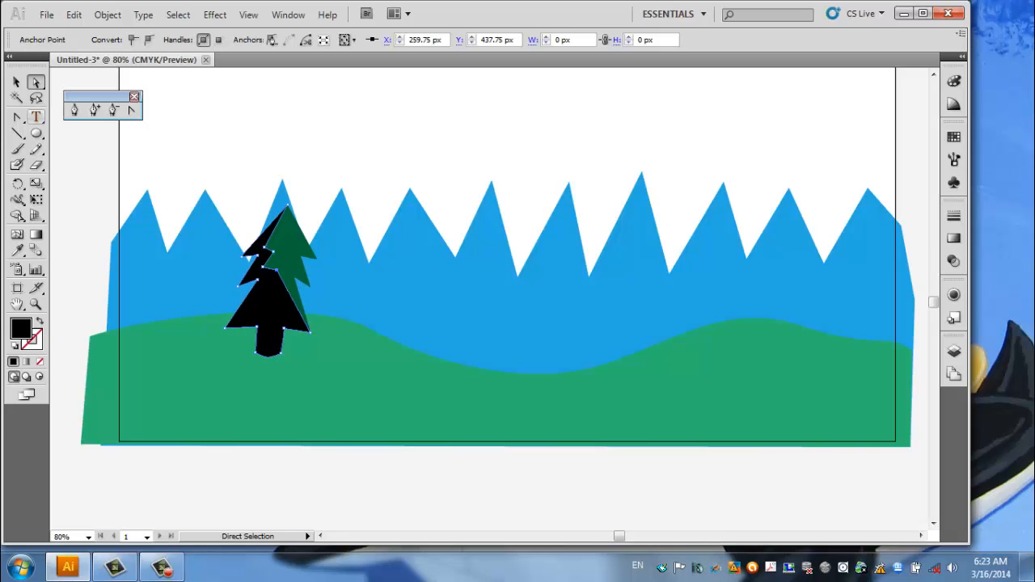
# Add an anchor point beside the black copy's lowest right branch tip, move the tip inward across the tree, and deselect.
pyautogui.click(94, 110)
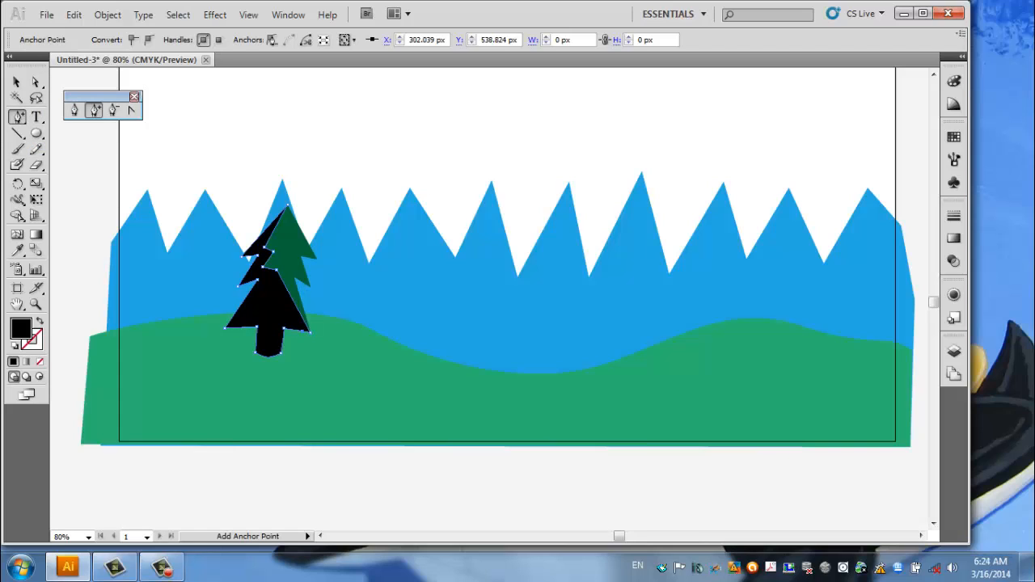
pyautogui.click(36, 82)
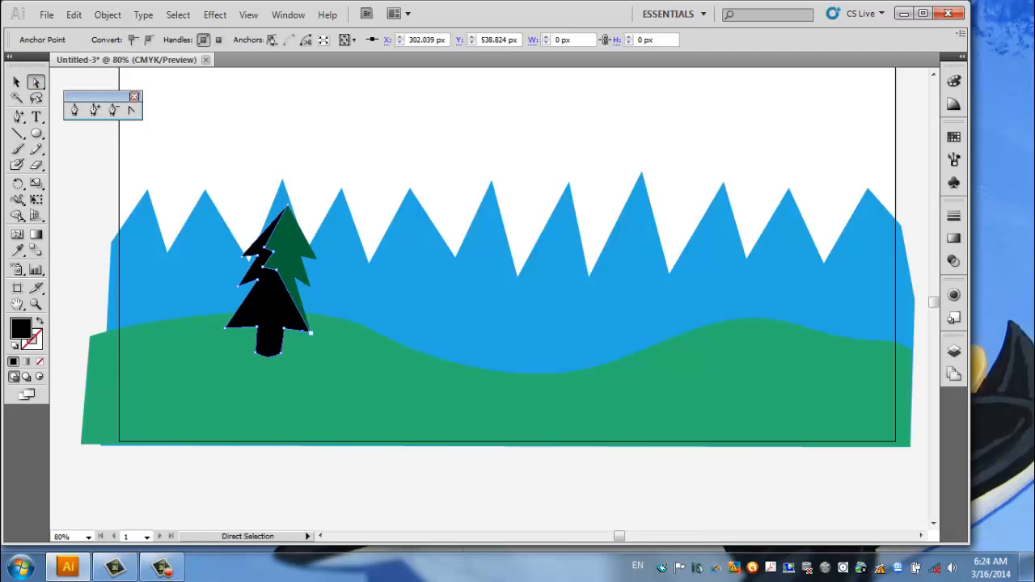
pyautogui.moveTo(311, 332); pyautogui.dragTo(254, 316)
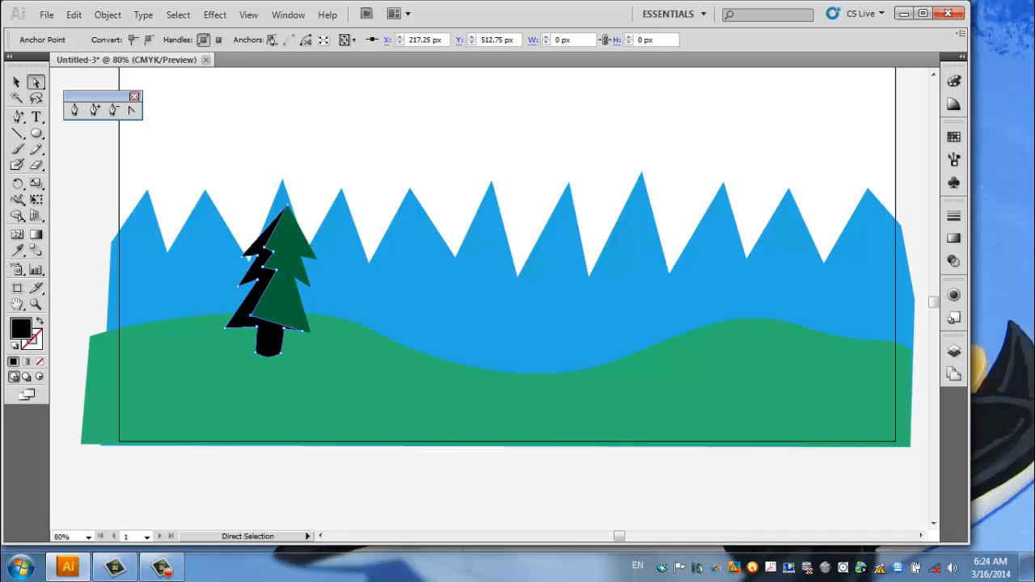
pyautogui.click(240, 346)
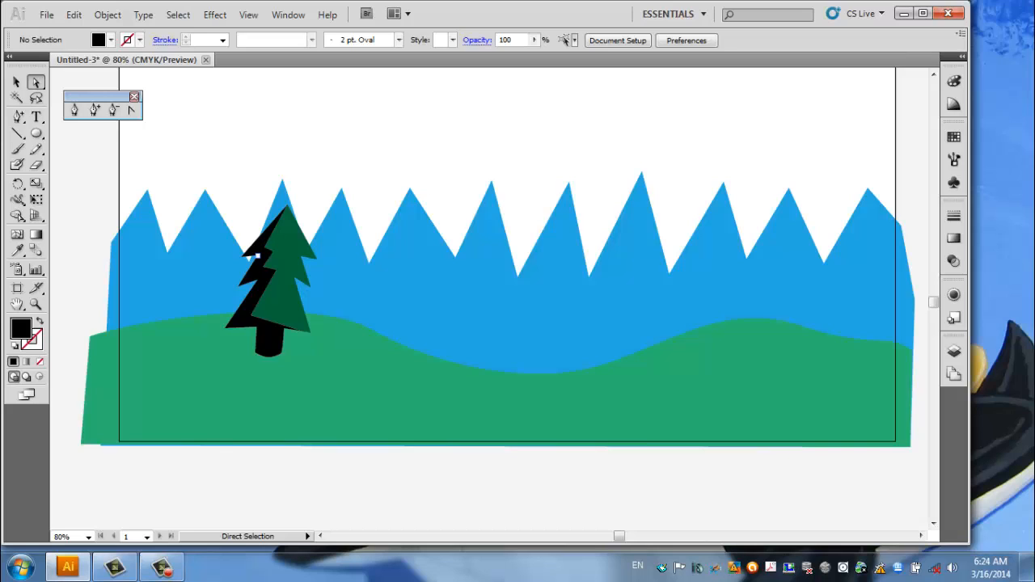
# Select the reshaped black copy and fill it with the dark green swatch C=90 M=30 Y=95 K=30.
pyautogui.click(257, 256)
pyautogui.press('v')
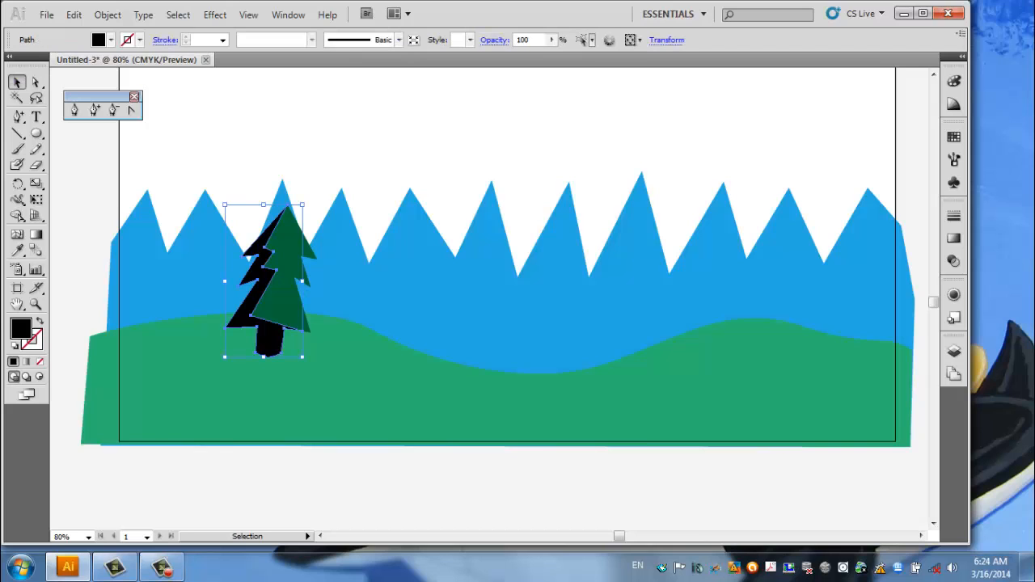
pyautogui.click(111, 40)
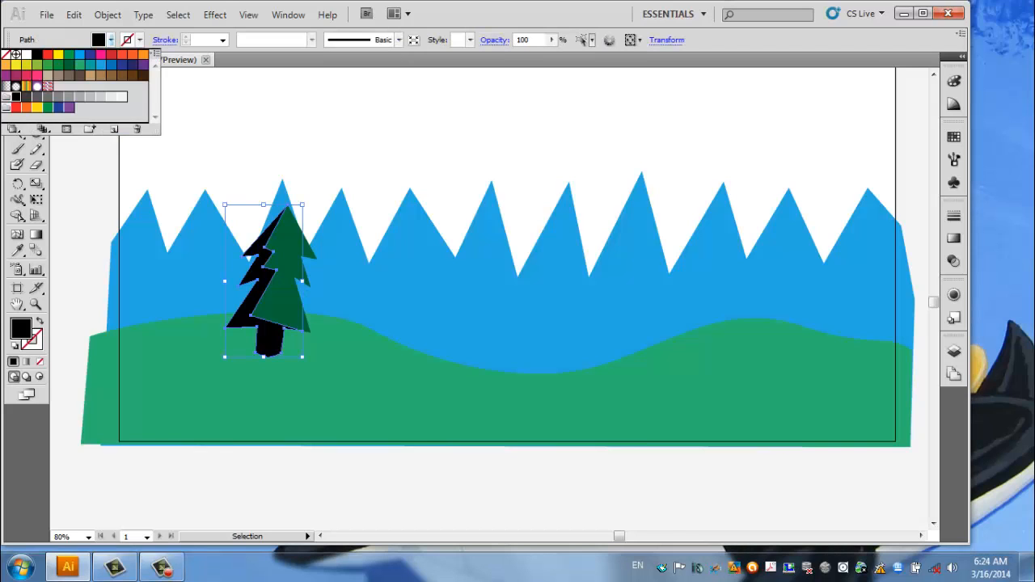
pyautogui.click(68, 64)
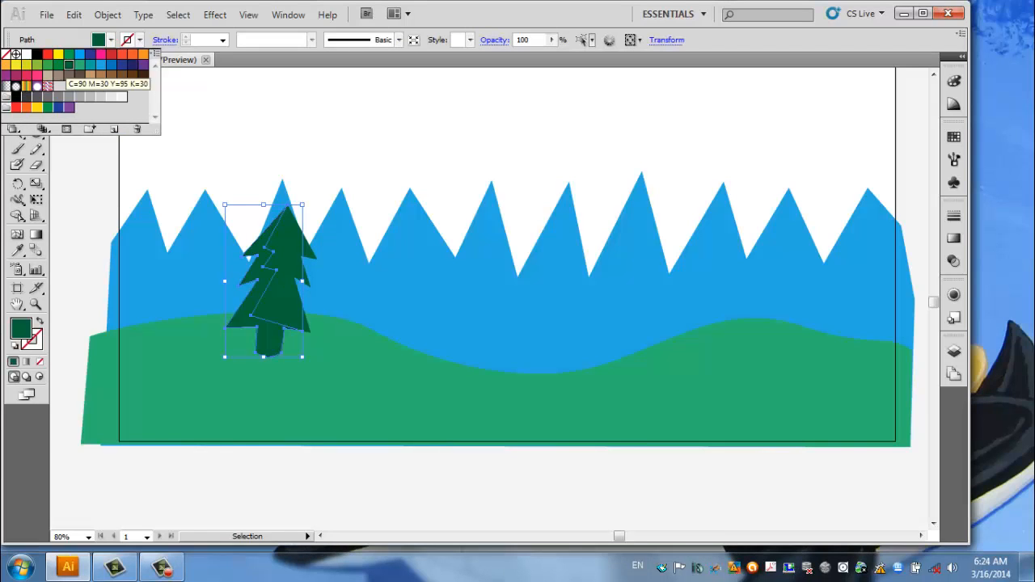
pyautogui.press('Escape')
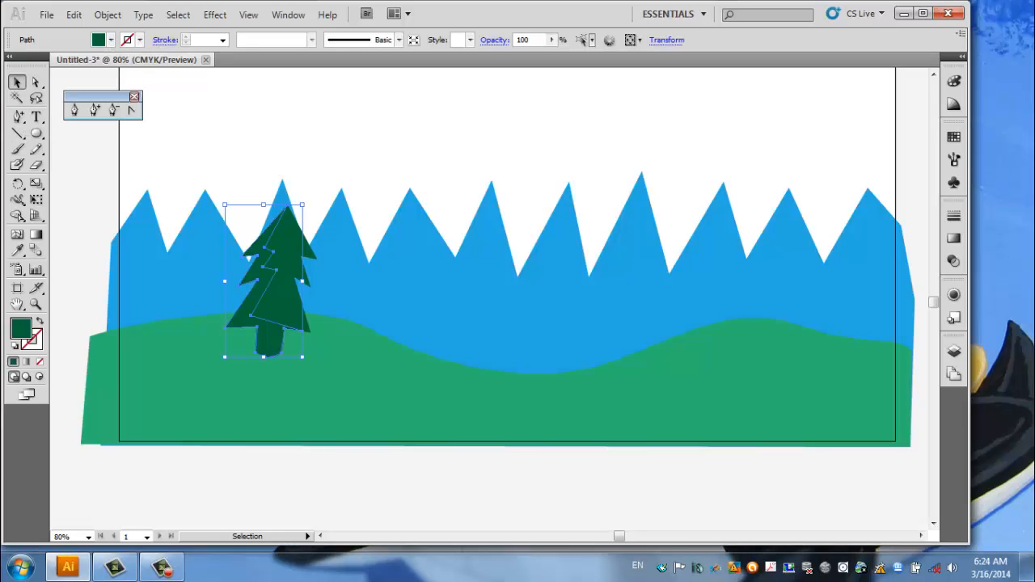
# Fill the full pine tree beneath the shadow shape with a brighter medium green, and deselect it.
pyautogui.click(284, 279)
pyautogui.click(111, 39)
pyautogui.click(80, 64)
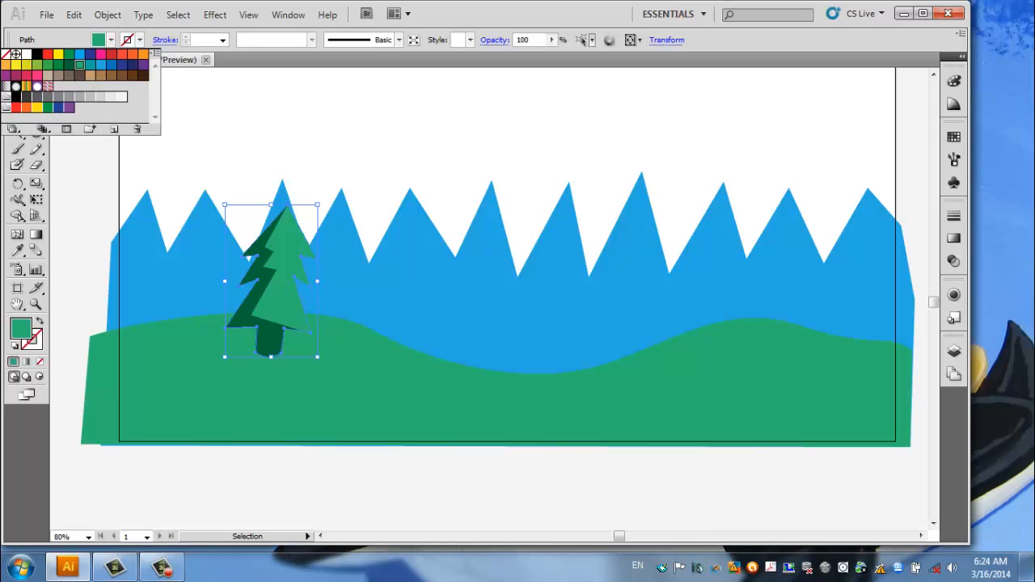
pyautogui.click(59, 65)
pyautogui.press('Escape')
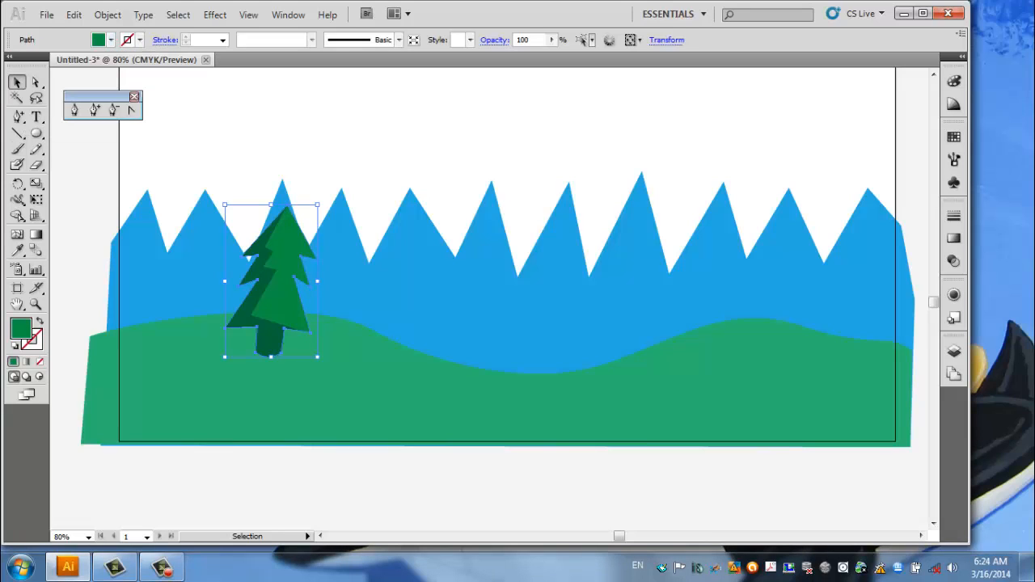
pyautogui.hotkey('ctrl', 'shift', 'a')
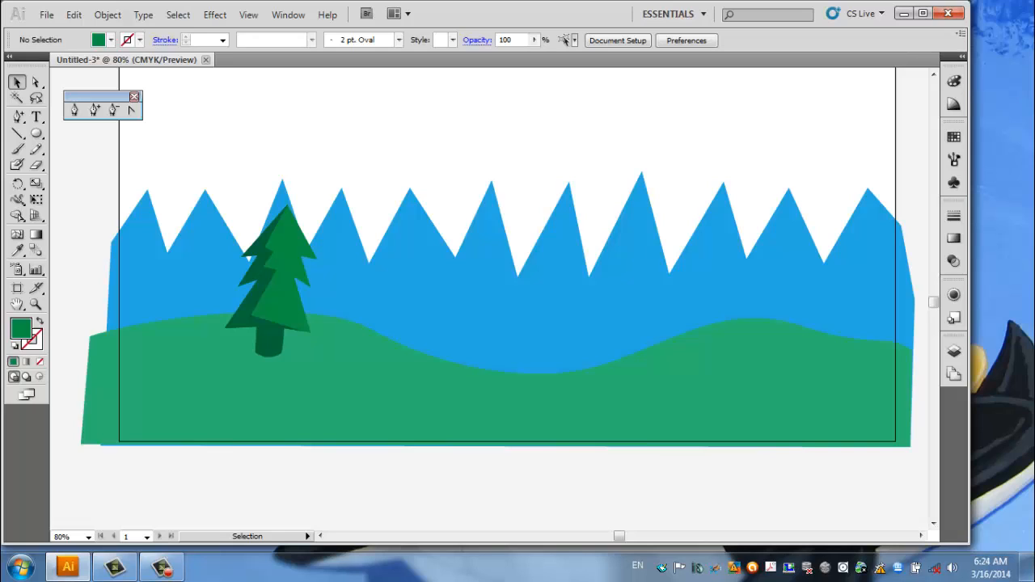
# Copy the full medium green pine tree and paste the copy in place on top of the shaded tree.
pyautogui.click(282, 278)
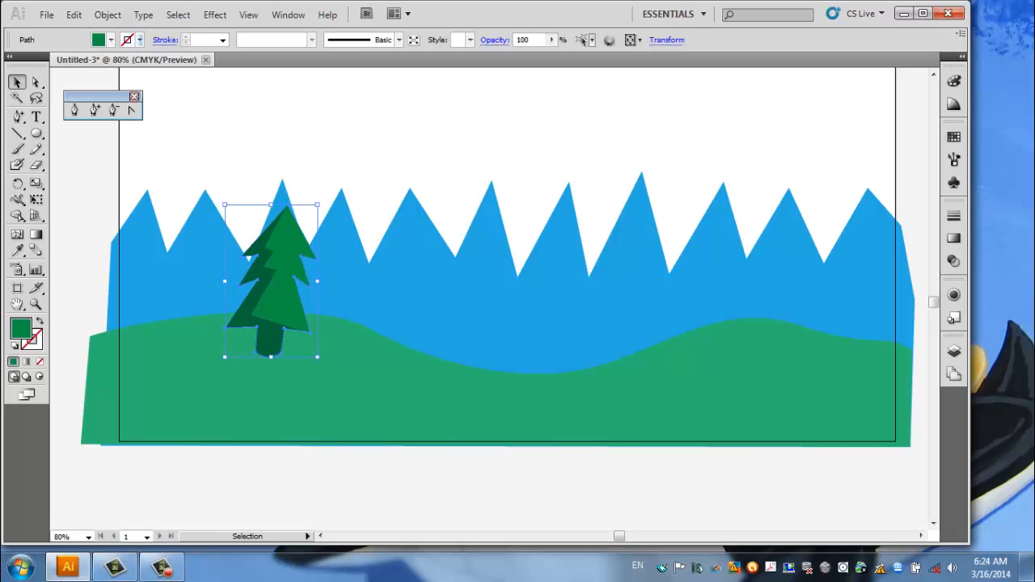
pyautogui.click(107, 15)
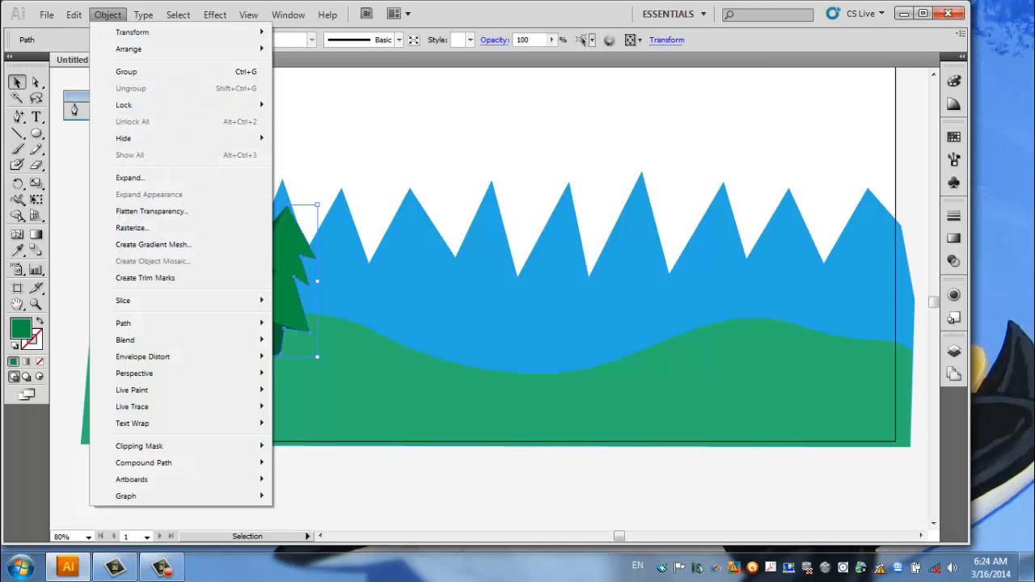
pyautogui.click(113, 86)
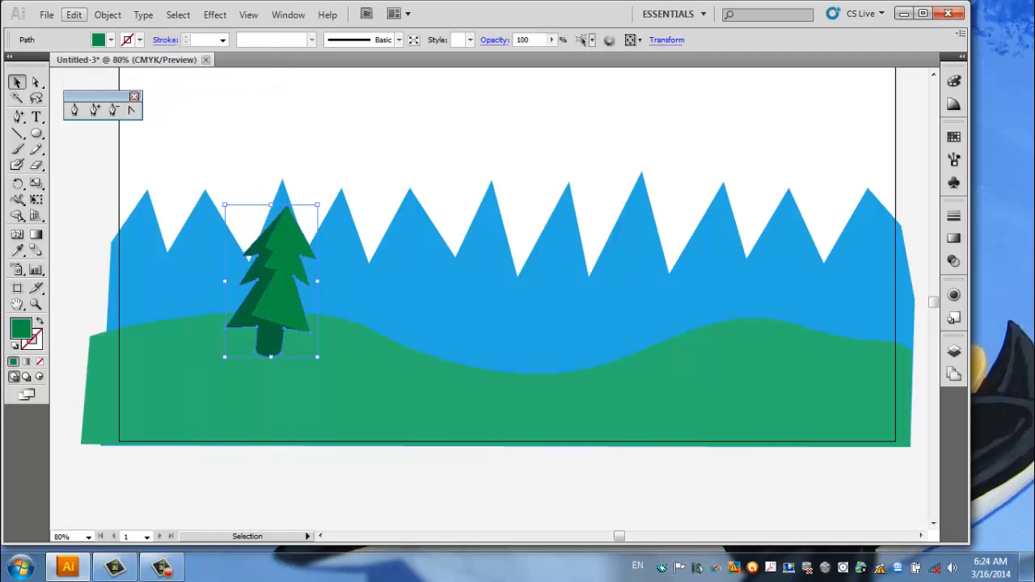
pyautogui.click(74, 14)
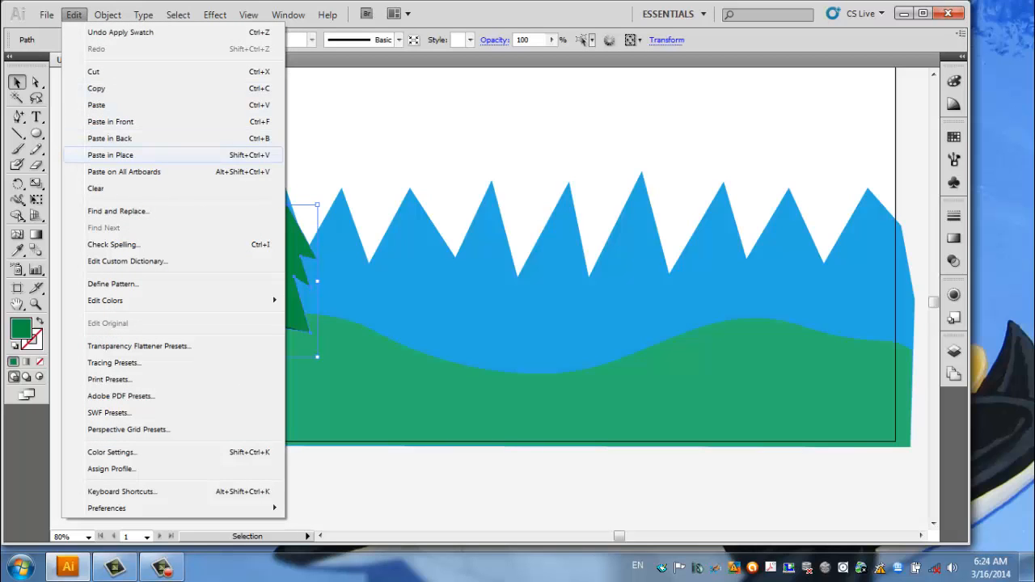
pyautogui.click(110, 154)
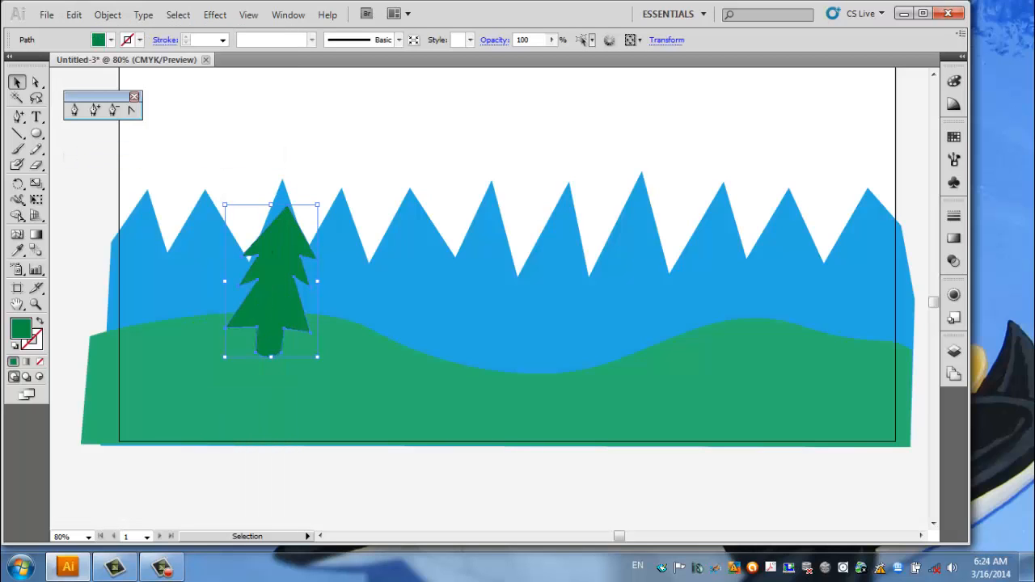
# Set the pasted tree copy's fill to none and give it a black stroke.
pyautogui.click(110, 40)
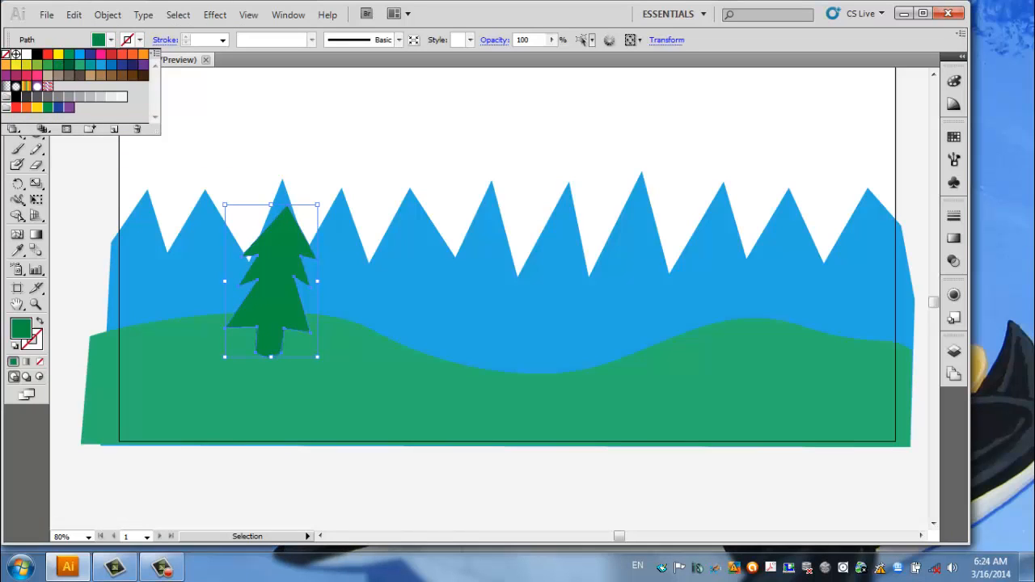
pyautogui.click(6, 54)
pyautogui.click(139, 40)
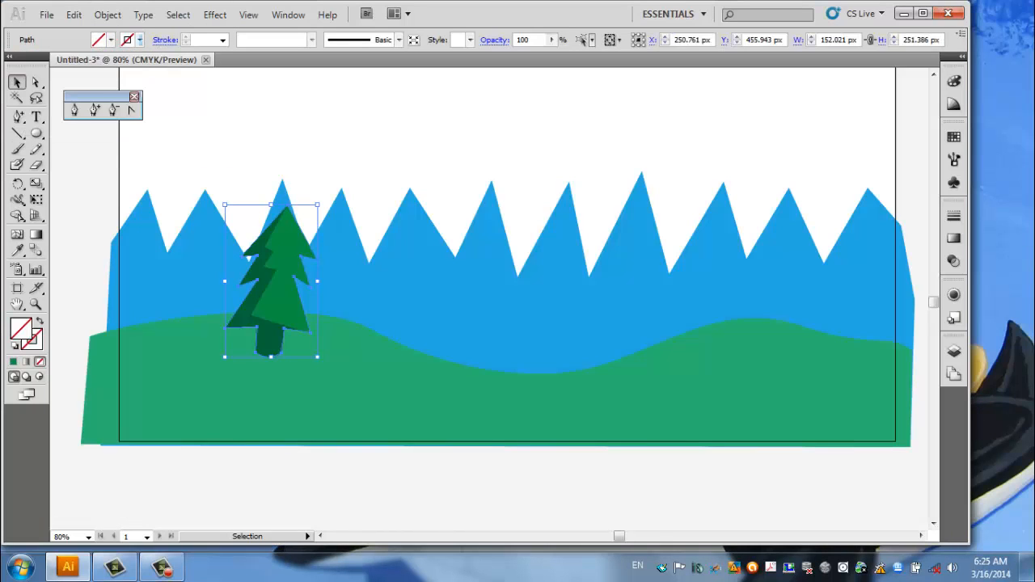
pyautogui.click(139, 39)
pyautogui.click(37, 54)
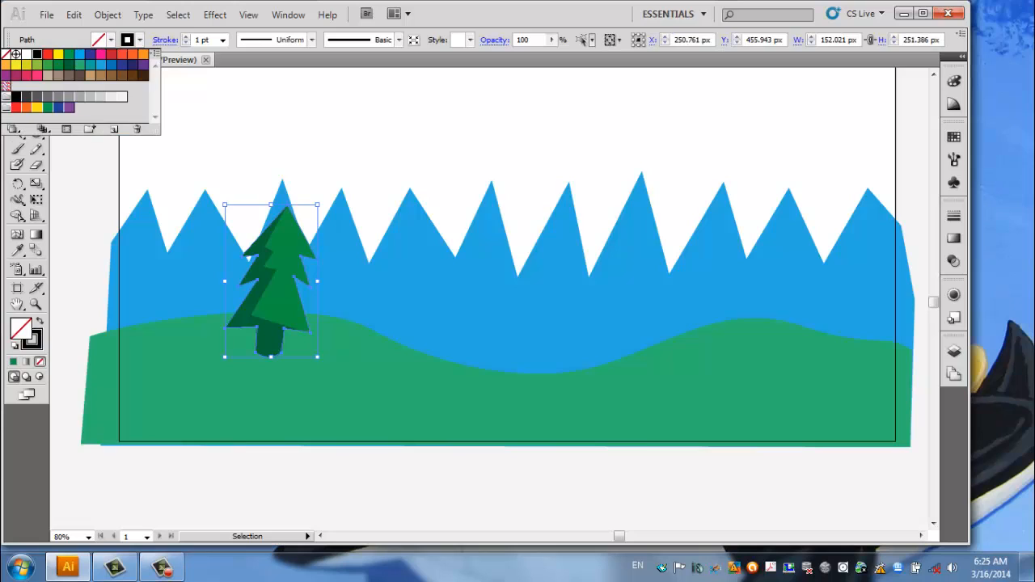
# Set the tree outline's stroke weight to 5 pt and deselect it.
pyautogui.click(222, 40)
pyautogui.click(223, 39)
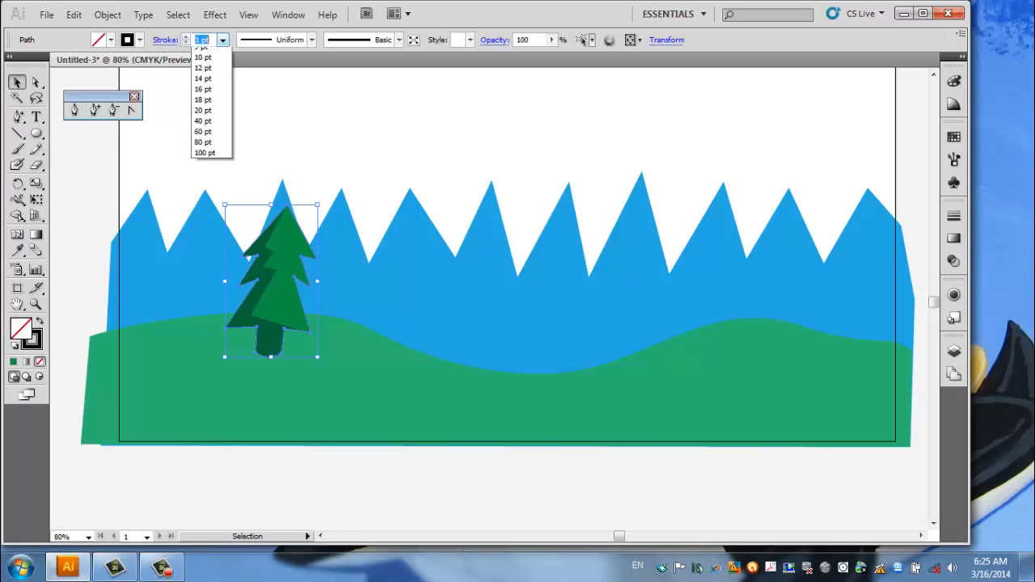
pyautogui.click(203, 96)
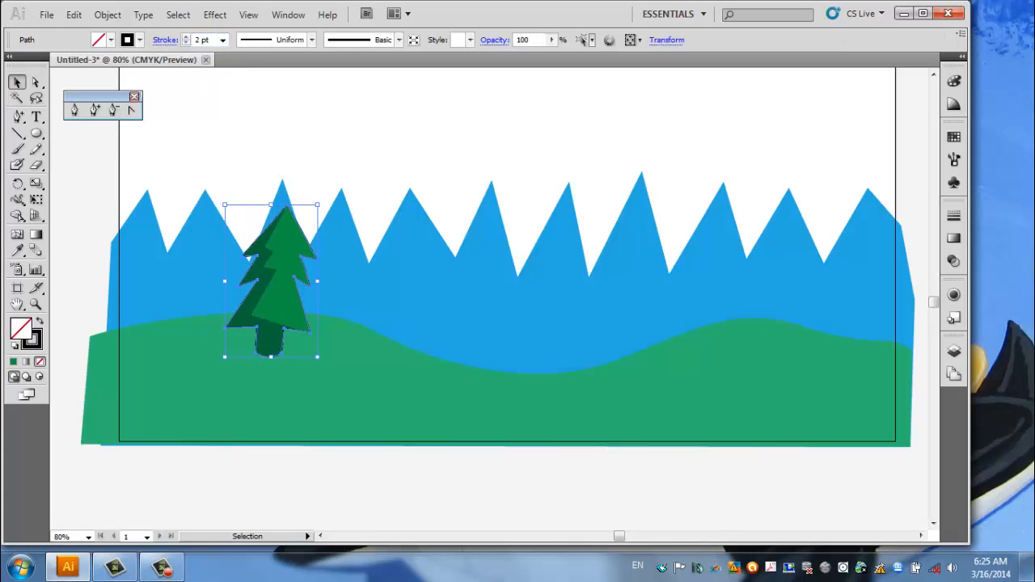
pyautogui.click(222, 39)
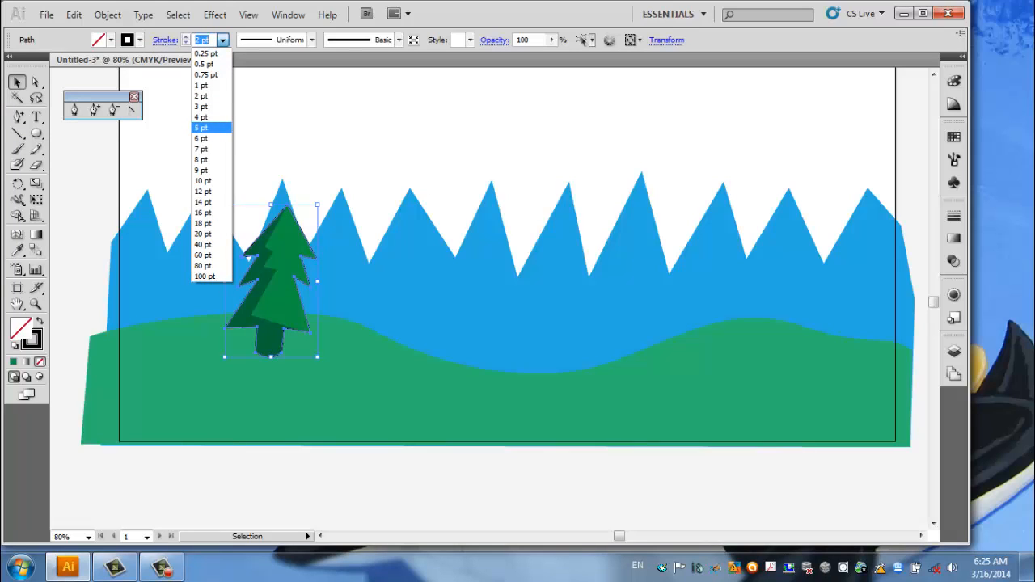
pyautogui.click(200, 127)
pyautogui.hotkey('ctrl', 'shift', 'a')
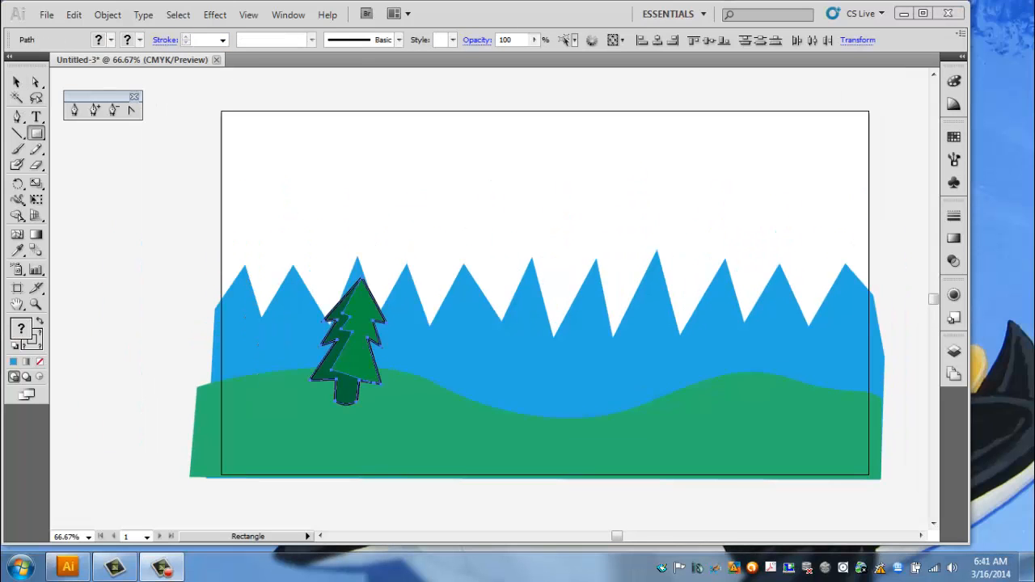
pyautogui.press('v')
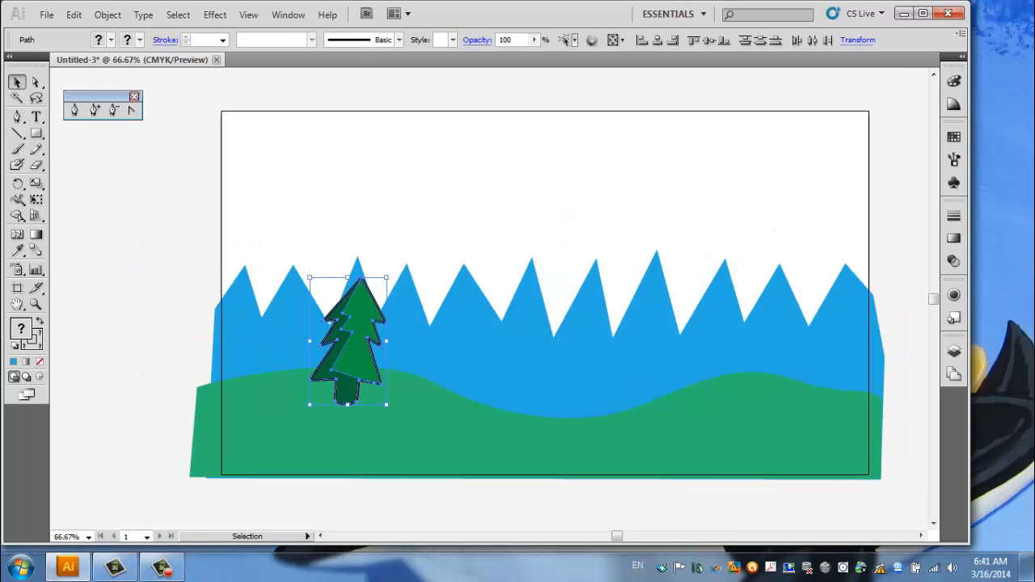
pyautogui.click(325, 319)
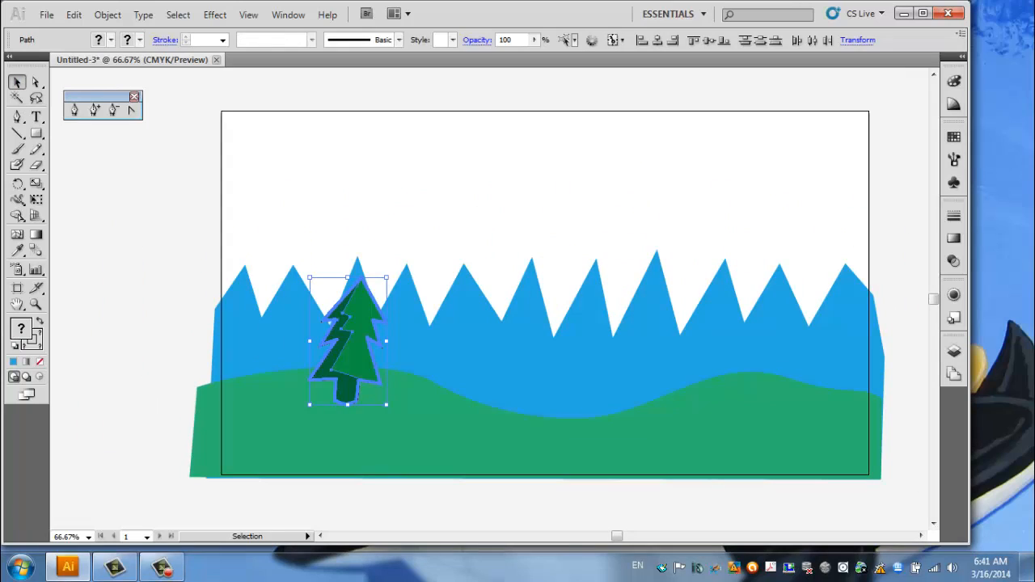
pyautogui.hotkey('ctrl', 'shift', 'a')
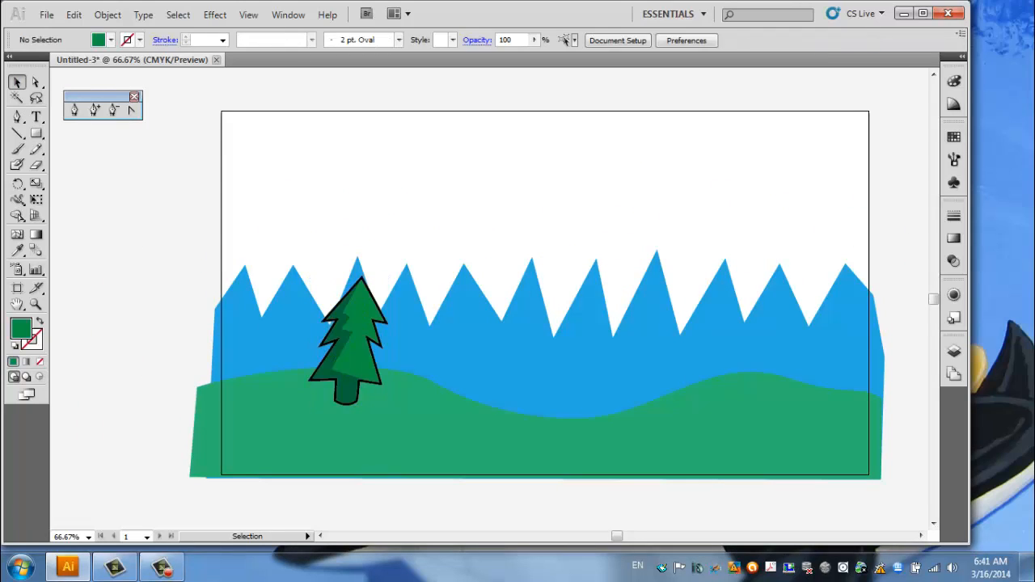
pyautogui.click(358, 344)
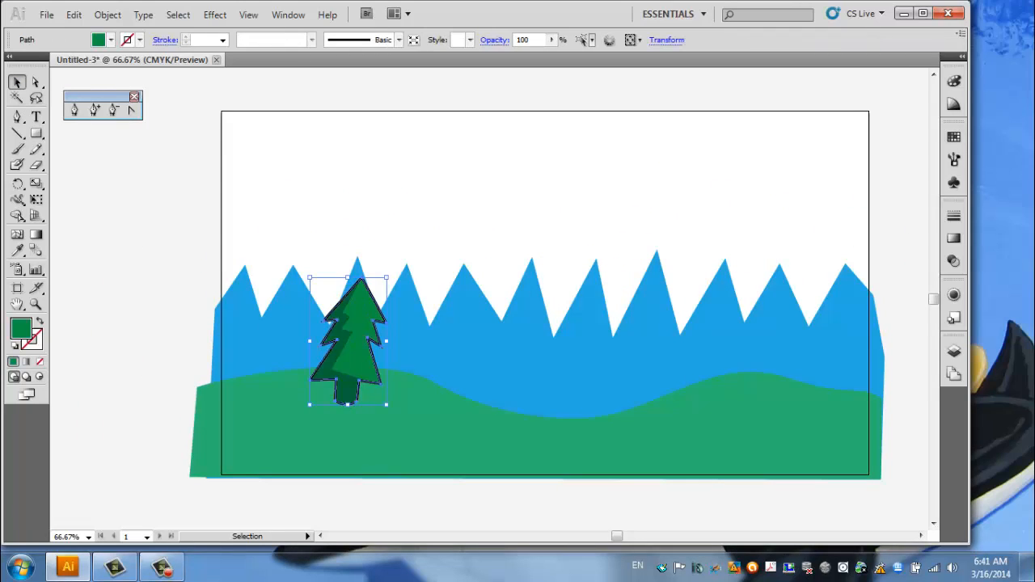
pyautogui.hotkey('ctrl', 'shift', 'a')
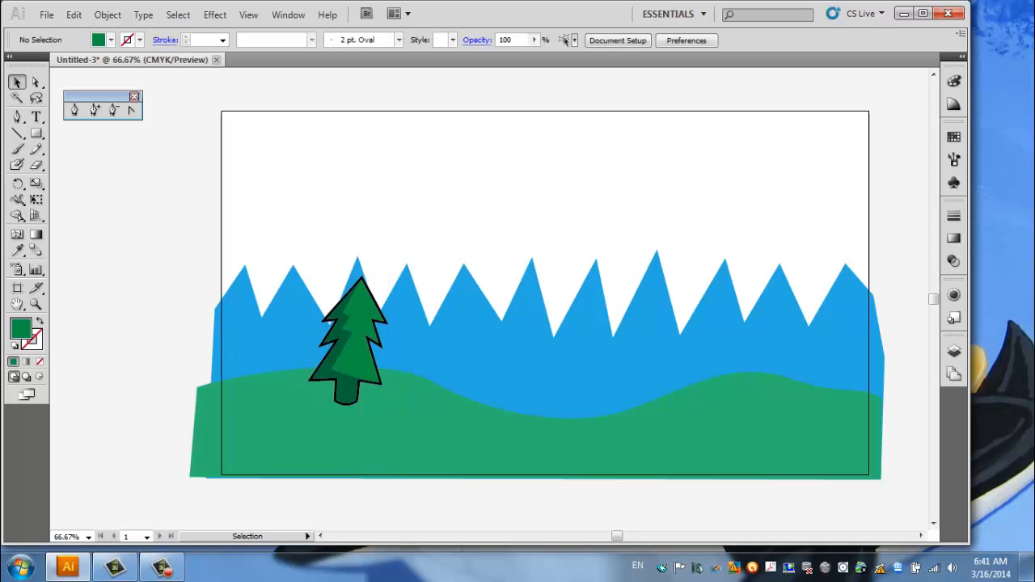
# Delete the pine tree's black outline and group its medium green shape with the dark shadow shape.
pyautogui.click(373, 358)
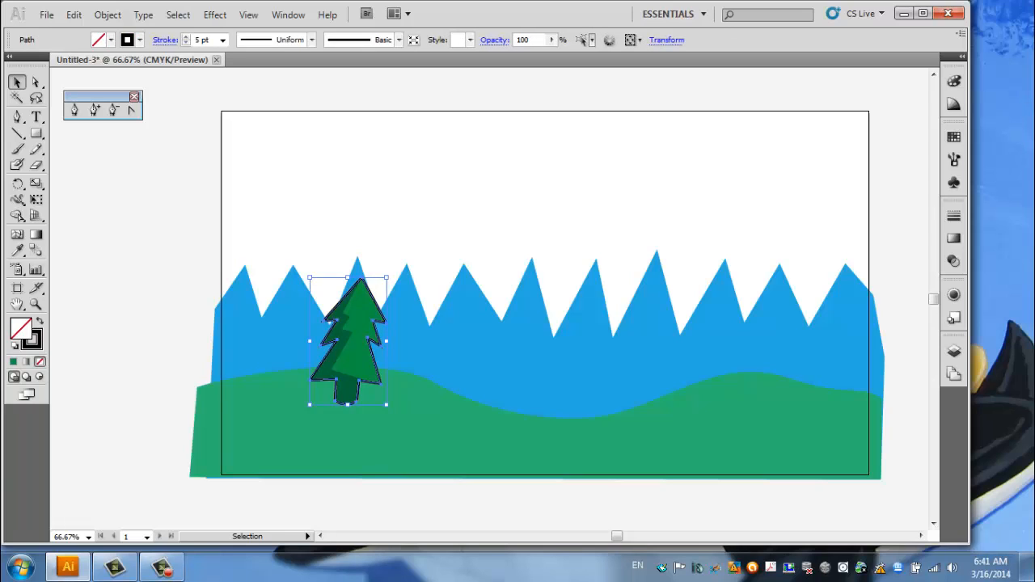
pyautogui.hotkey('ctrl', 'shift', 'a')
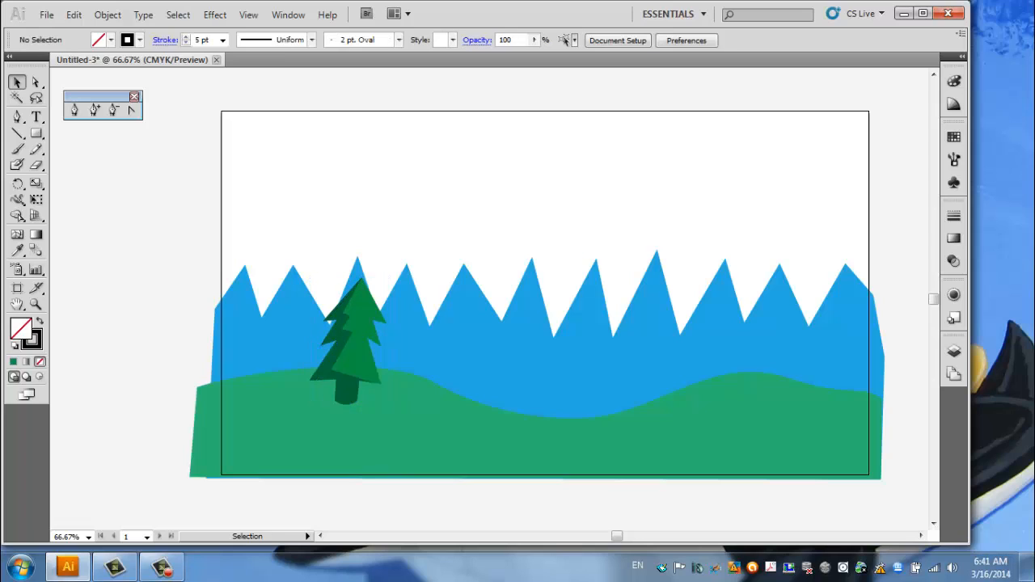
pyautogui.click(361, 348)
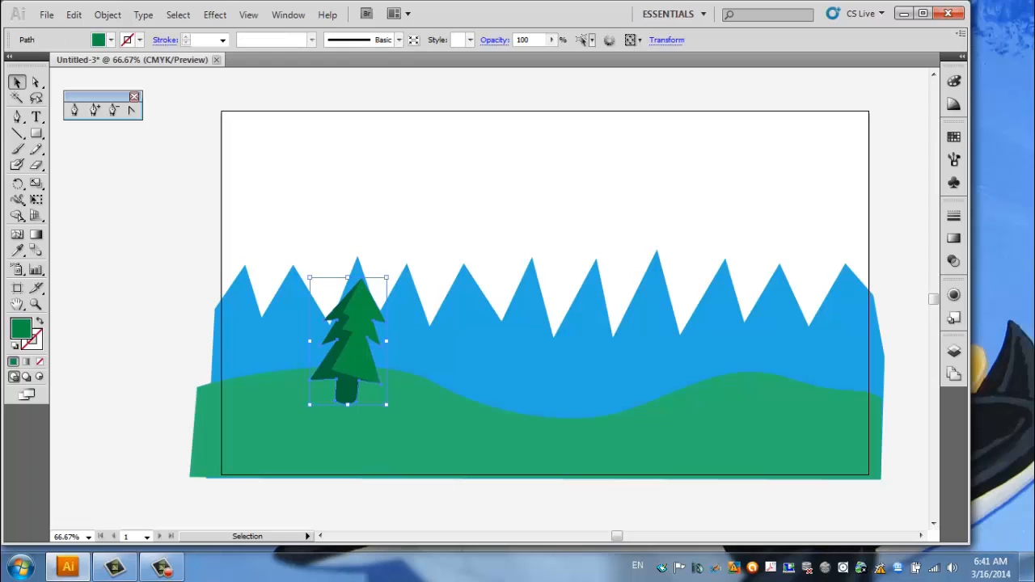
pyautogui.keyDown('shift'); pyautogui.click(356, 324); pyautogui.keyUp('shift')
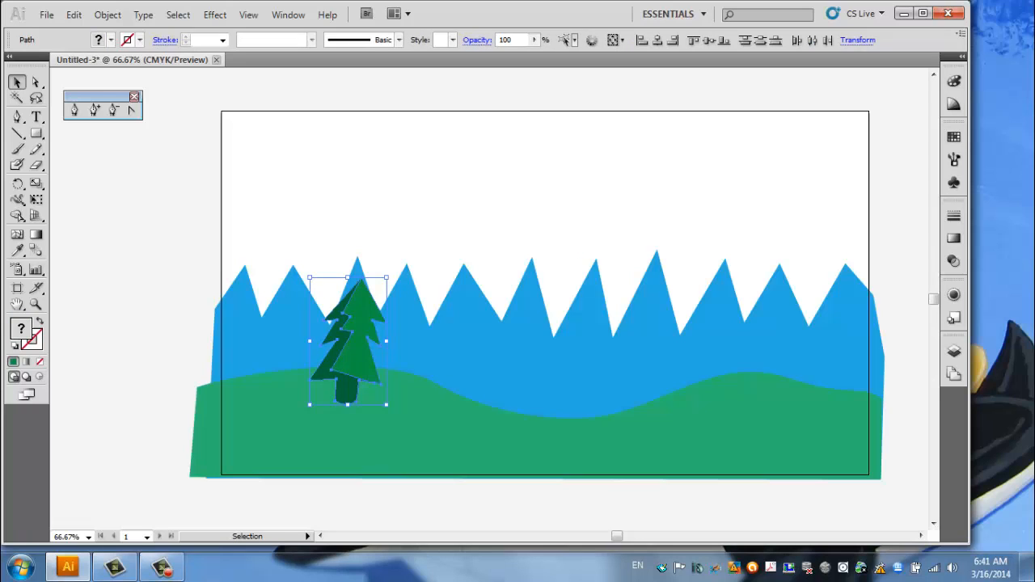
pyautogui.moveTo(356, 340)
pyautogui.mouseDown()
pyautogui.moveTo(456, 228)
pyautogui.moveTo(404, 252)
pyautogui.moveTo(339, 332)
pyautogui.mouseUp()
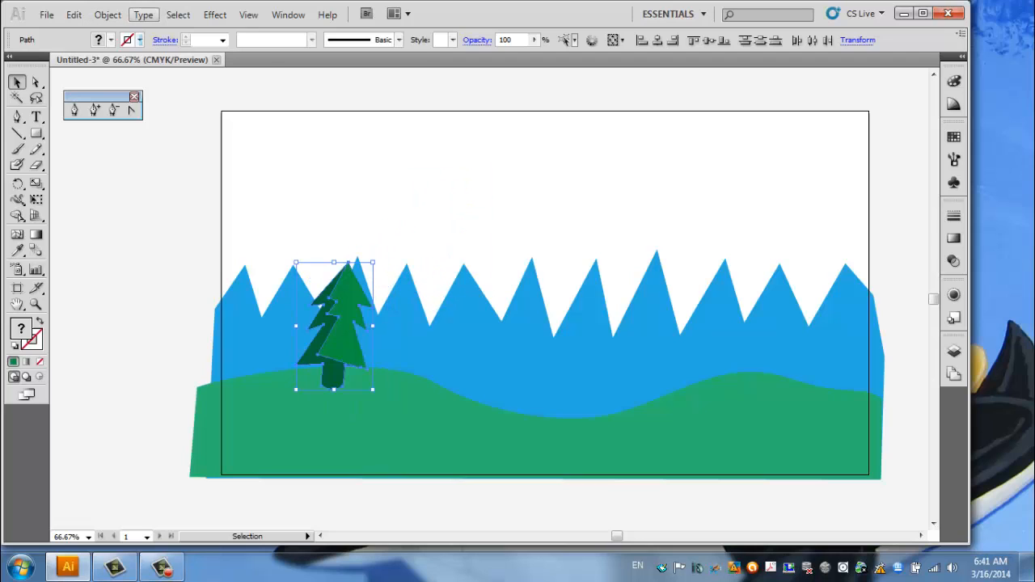
pyautogui.click(108, 15)
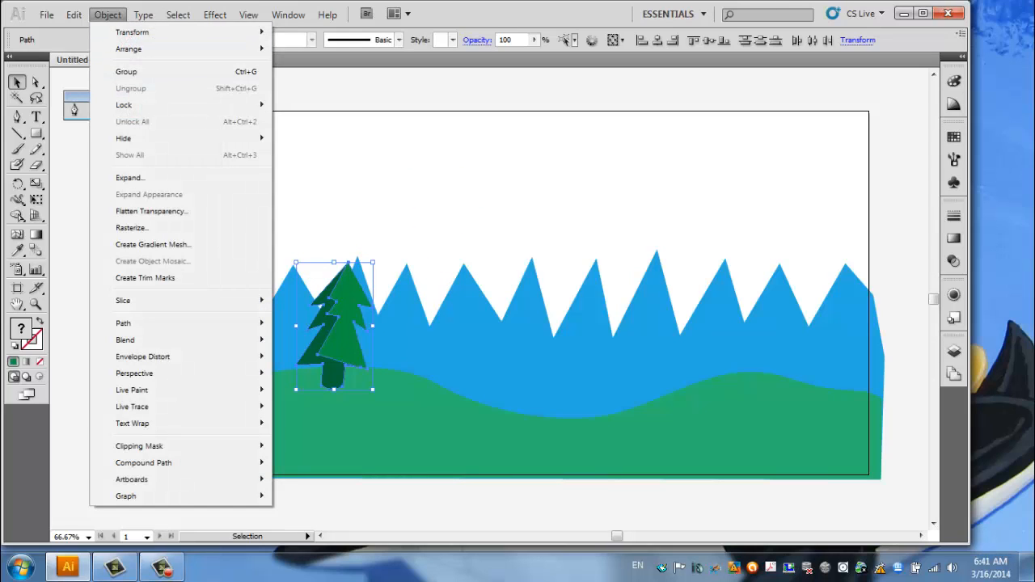
pyautogui.click(126, 72)
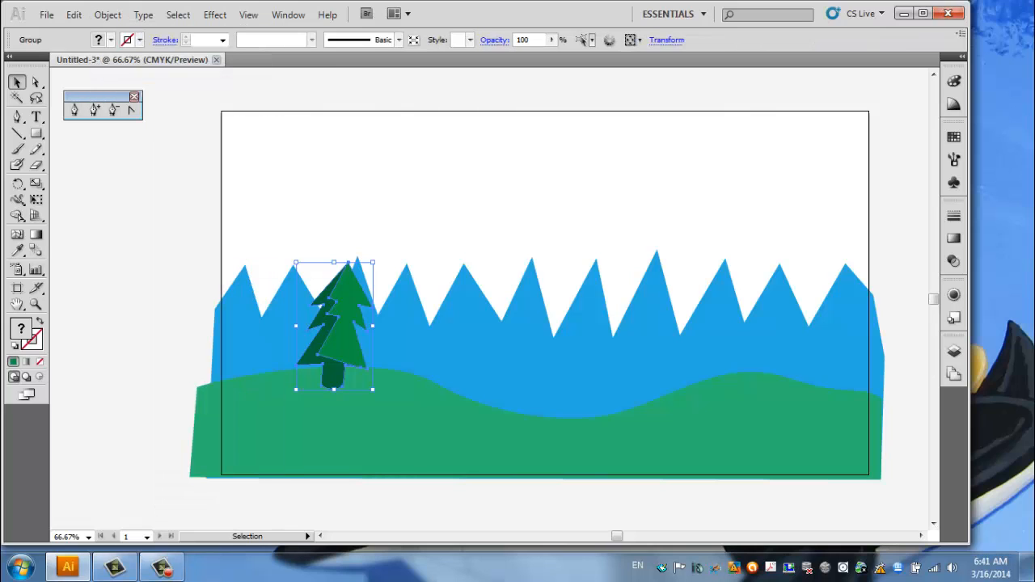
# Move the grouped pine tree up and to the left until its trunk stands just above the hill, and deselect it.
pyautogui.click(388, 178)
pyautogui.click(344, 332)
pyautogui.moveTo(344, 332); pyautogui.dragTo(328, 309)
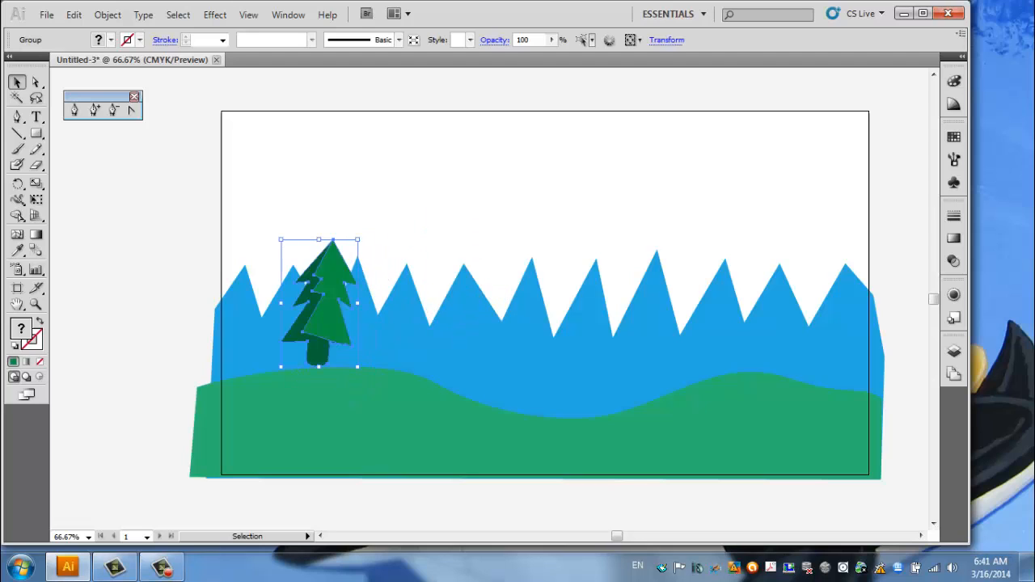
pyautogui.hotkey('ctrl', 'shift', 'a')
# Lock the blue mountain shape so that it cannot be selected together with the tree.
pyautogui.moveTo(409, 204); pyautogui.dragTo(316, 263)
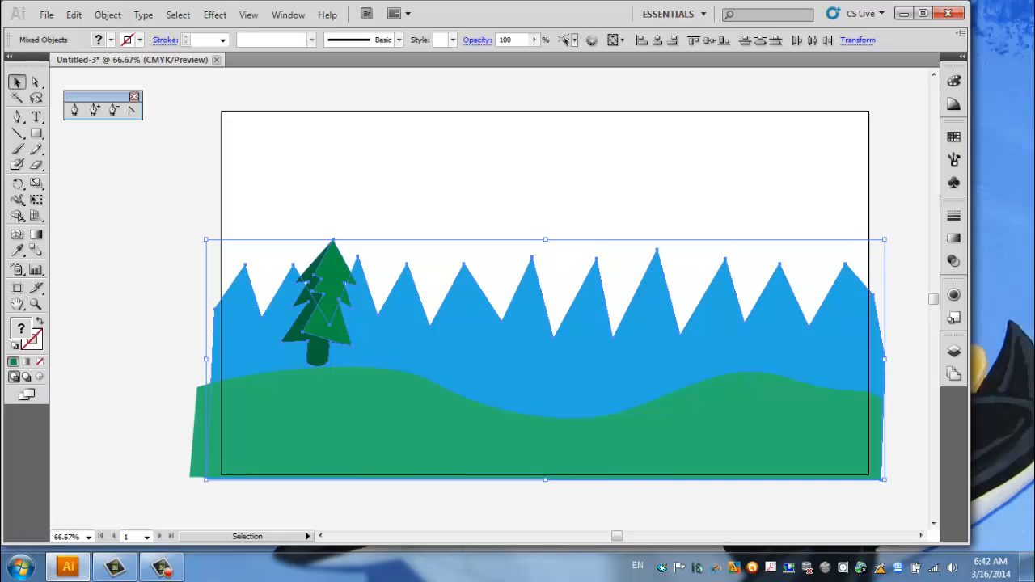
pyautogui.click(396, 202)
pyautogui.click(404, 335)
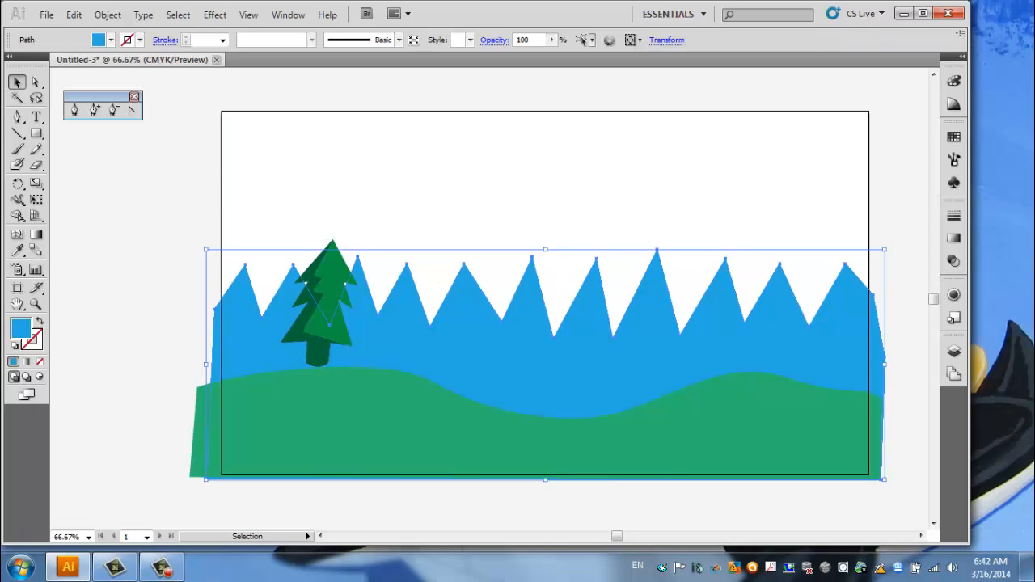
pyautogui.click(107, 14)
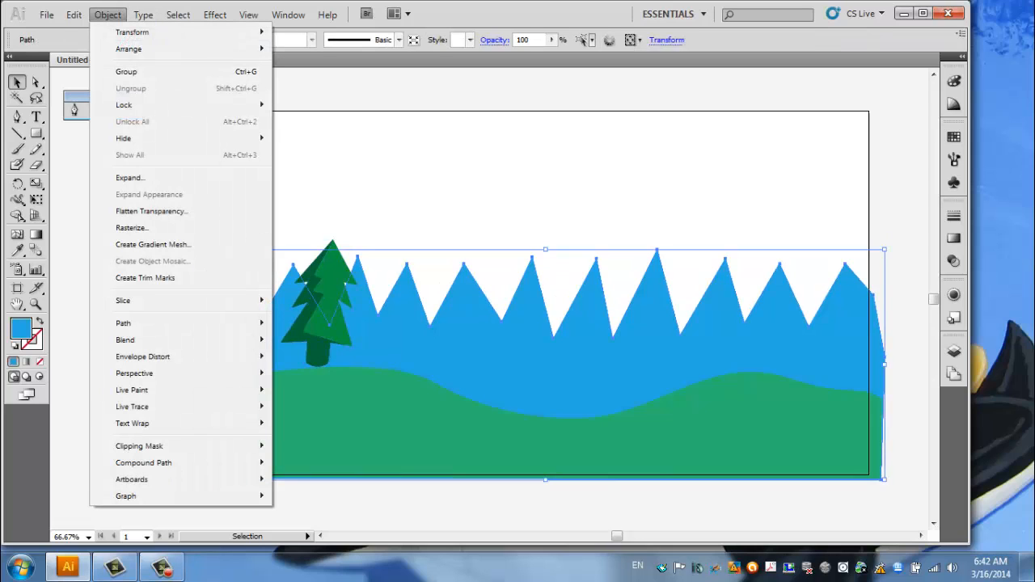
pyautogui.moveTo(129, 104)
pyautogui.click(309, 105)
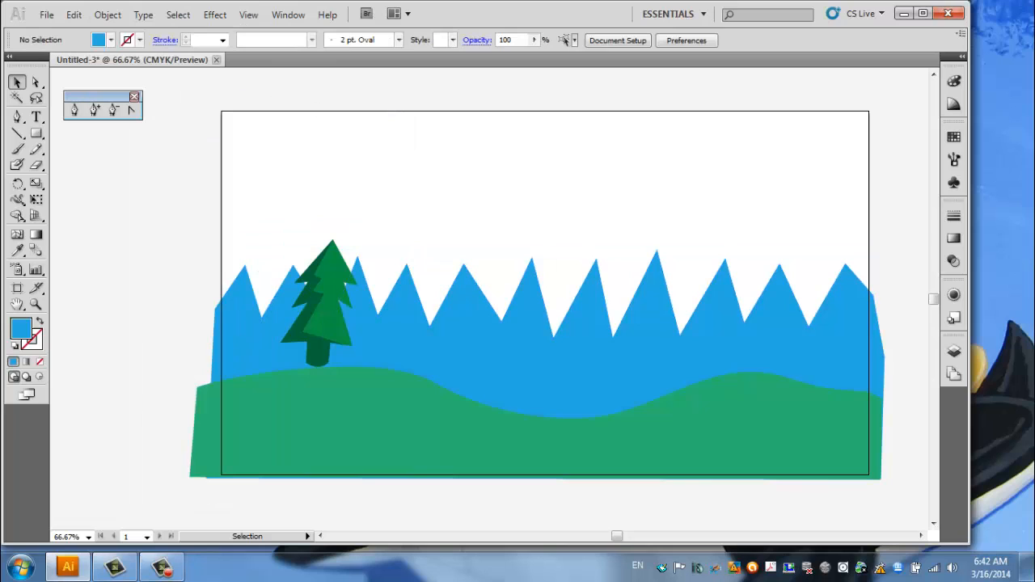
# Move the grouped tree down onto the hill and paste a copy of it beside its right side.
pyautogui.moveTo(247, 186); pyautogui.dragTo(464, 310)
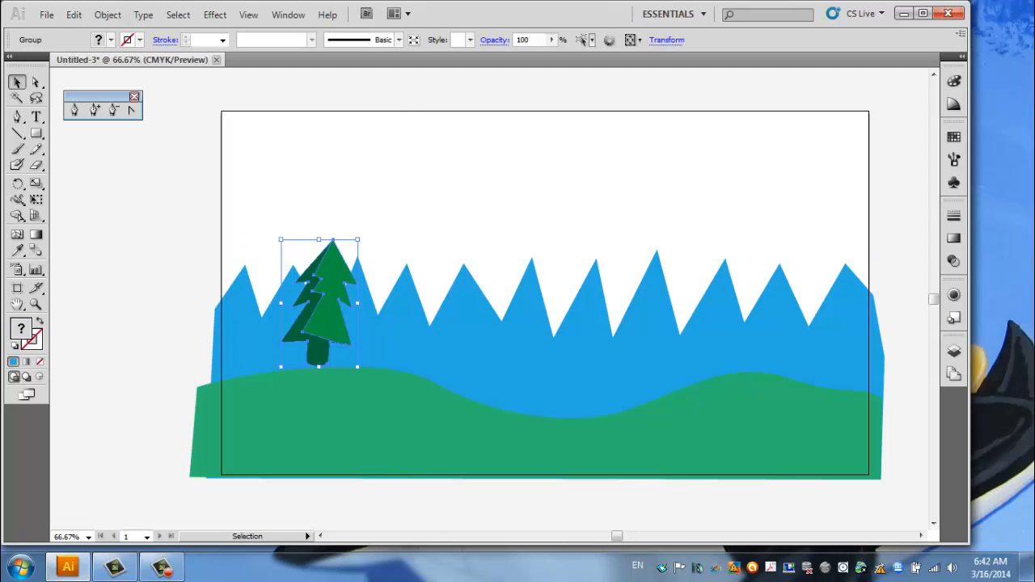
pyautogui.moveTo(320, 307); pyautogui.dragTo(327, 335)
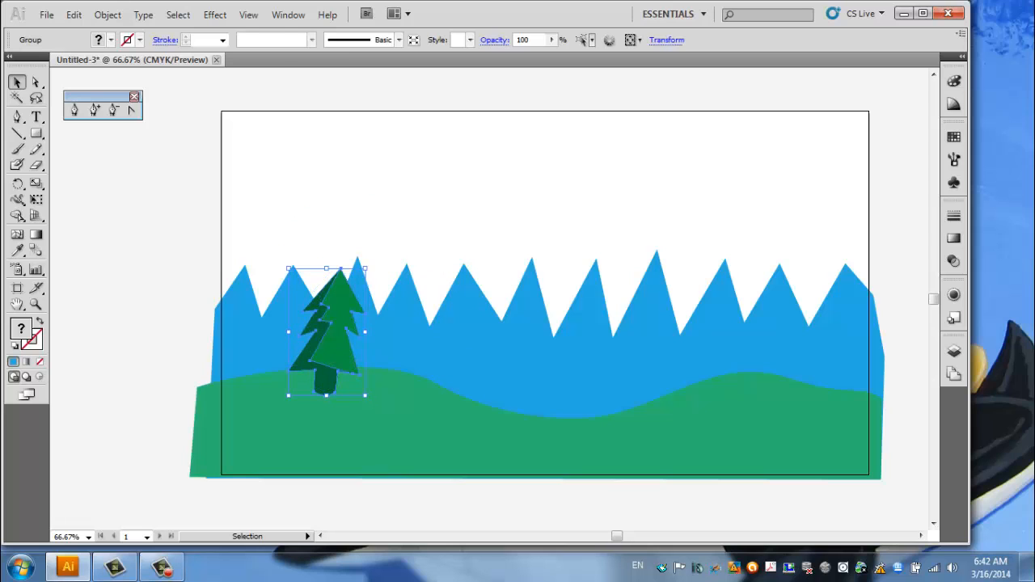
pyautogui.click(74, 15)
pyautogui.click(89, 86)
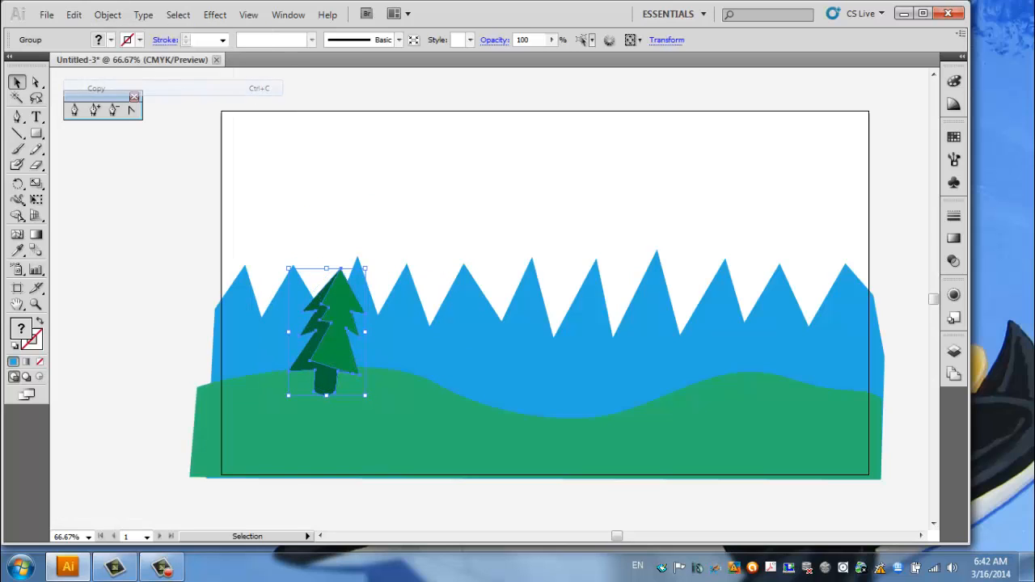
pyautogui.click(74, 15)
pyautogui.click(89, 101)
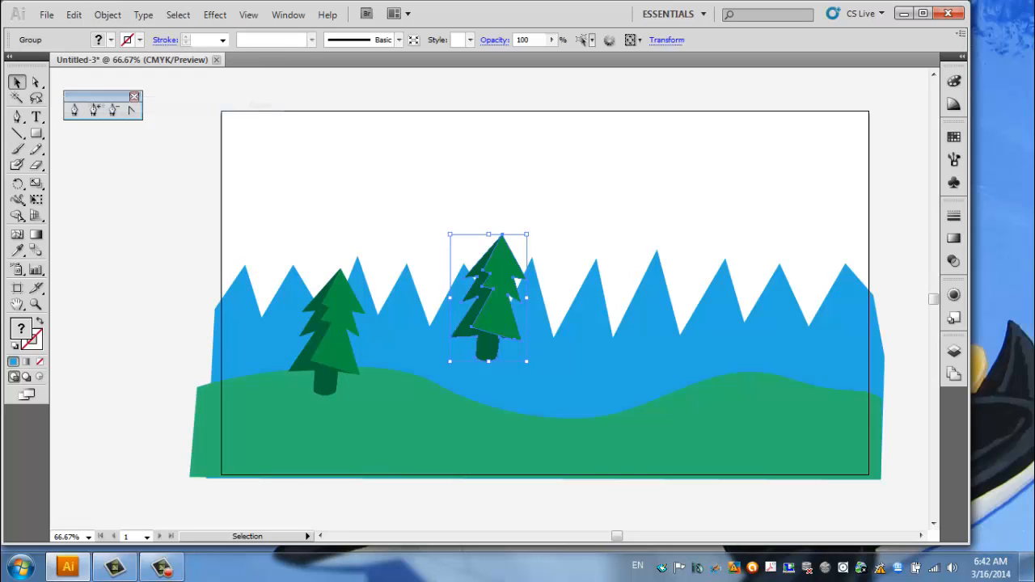
pyautogui.moveTo(500, 252); pyautogui.dragTo(434, 288)
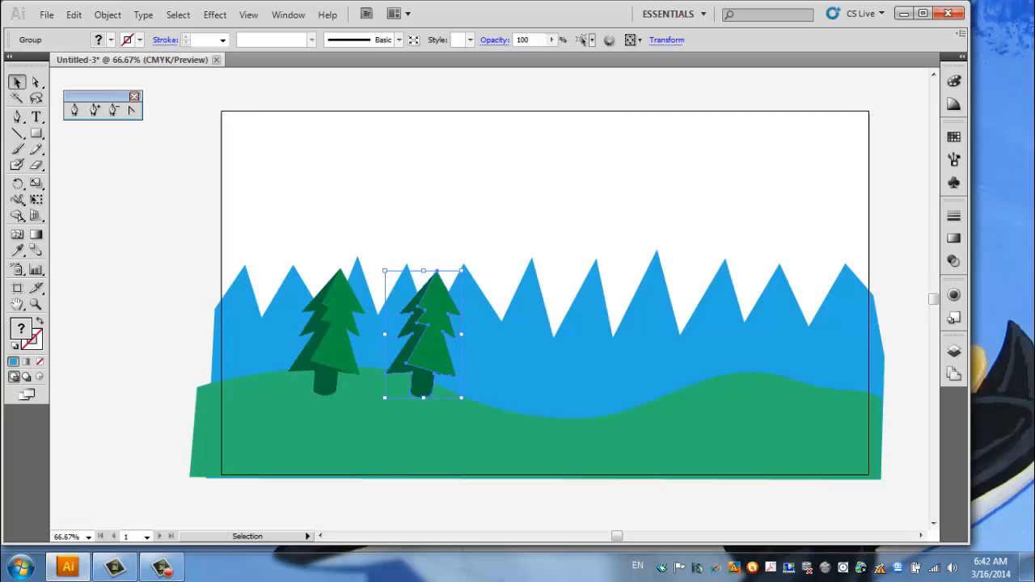
# Send the tree copy backward until it sits behind the green hill.
pyautogui.rightClick(443, 355)
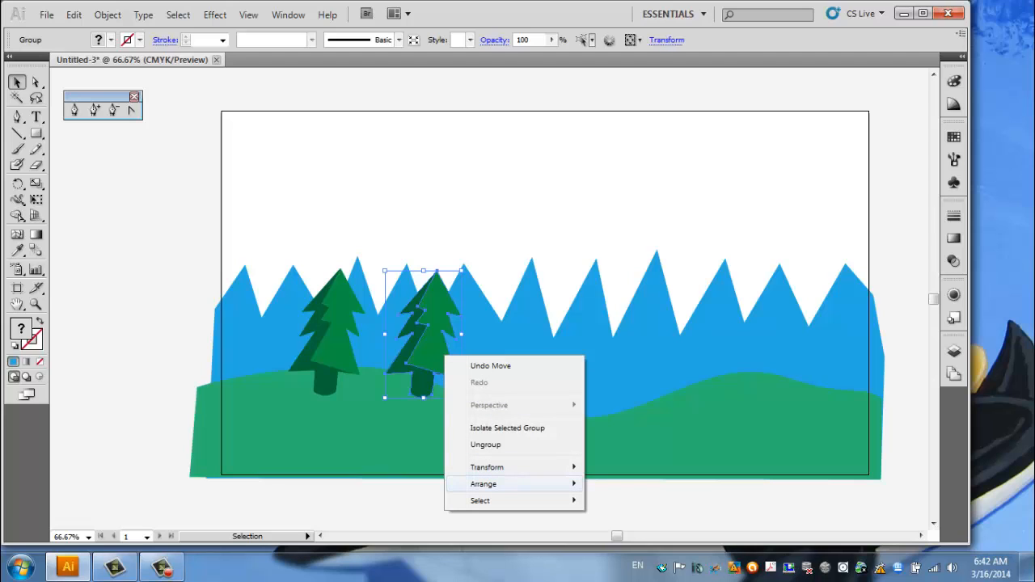
pyautogui.moveTo(485, 483)
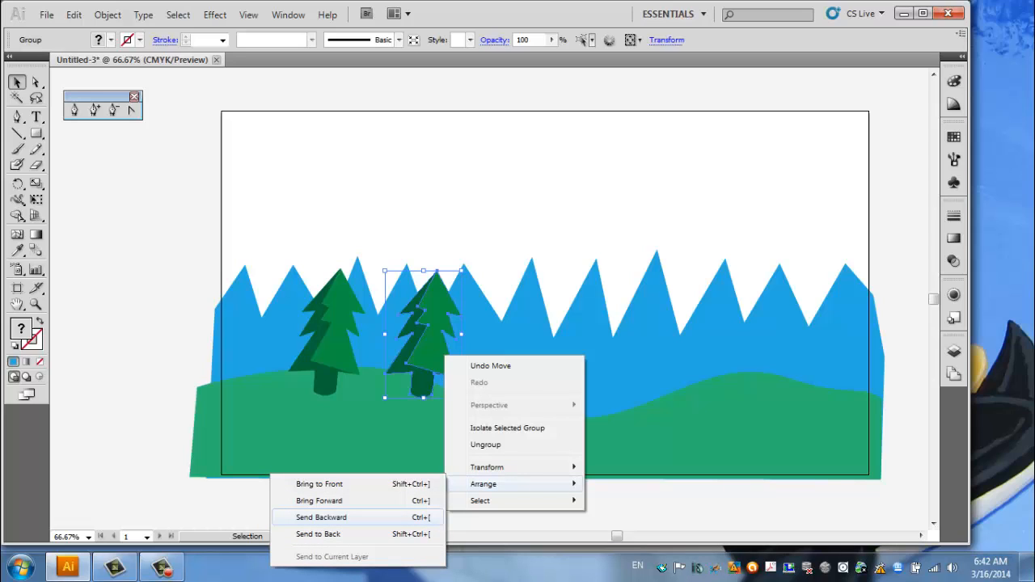
pyautogui.click(321, 516)
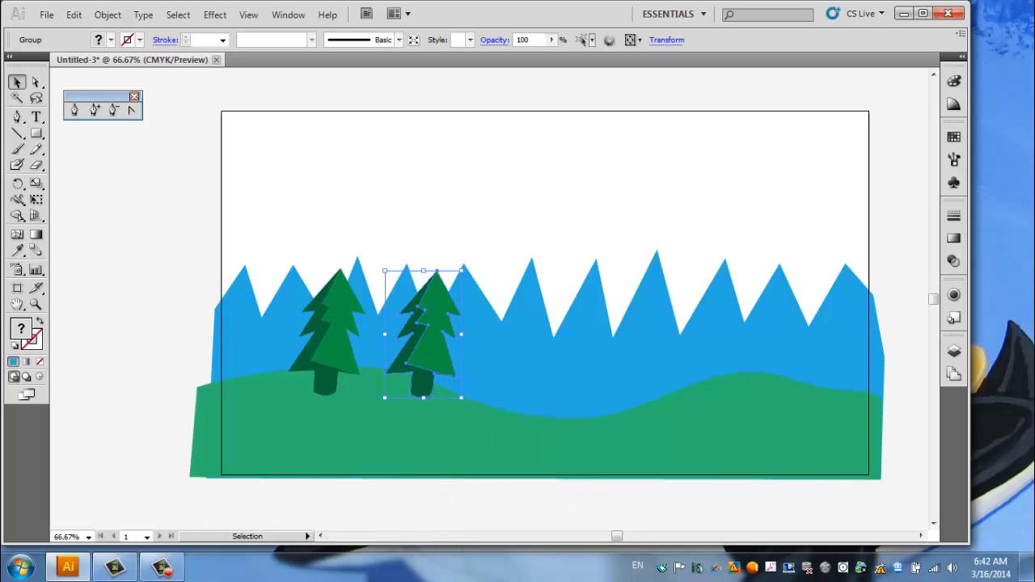
pyautogui.hotkey('ctrl', '[')
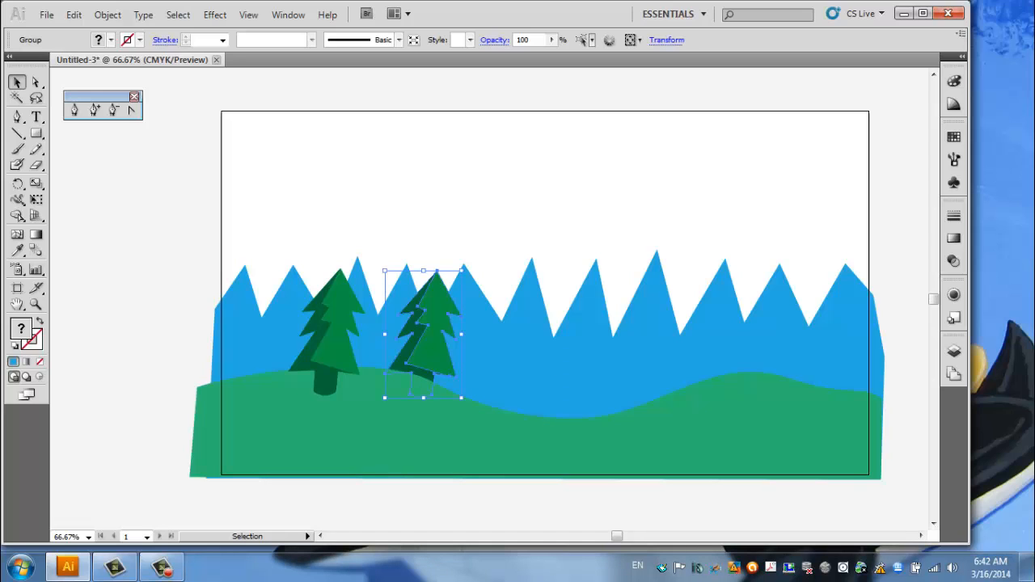
# Scale the tree copy down to about two-thirds of the large tree's height and place it behind the hill's left crest.
pyautogui.moveTo(384, 270); pyautogui.dragTo(403, 300)
pyautogui.moveTo(440, 347); pyautogui.dragTo(429, 363)
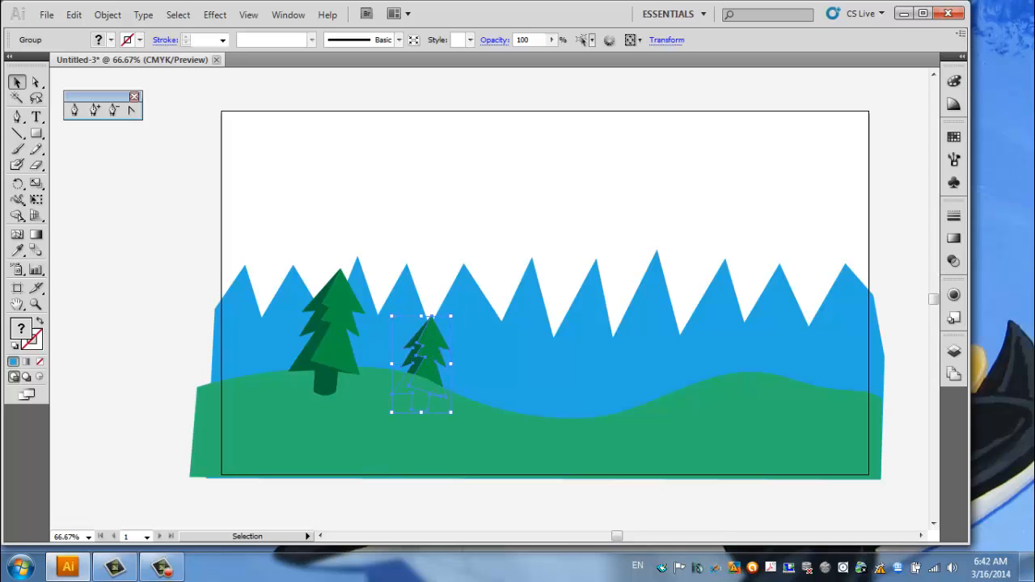
pyautogui.moveTo(391, 316); pyautogui.dragTo(396, 324)
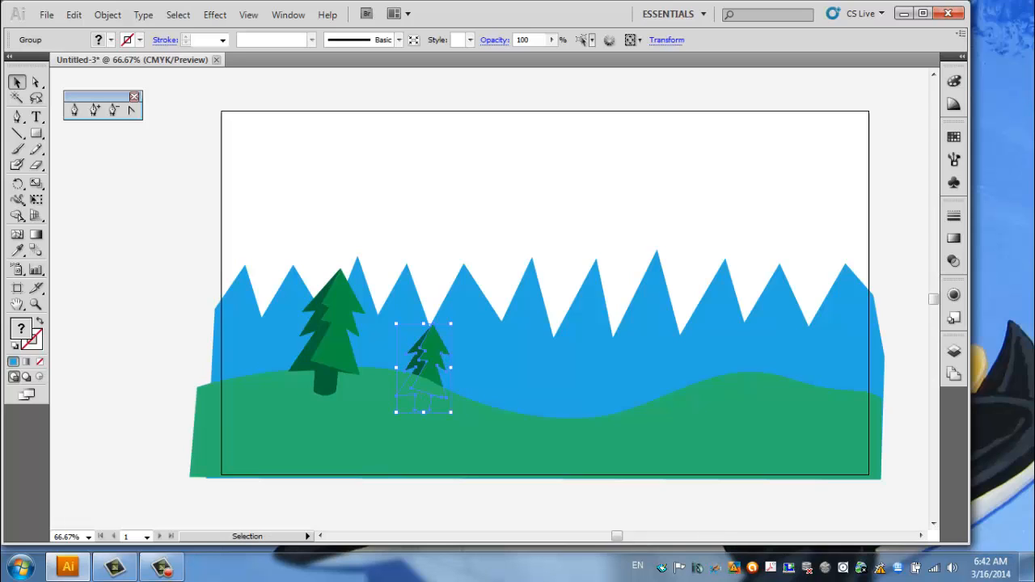
pyautogui.moveTo(432, 355); pyautogui.dragTo(408, 335)
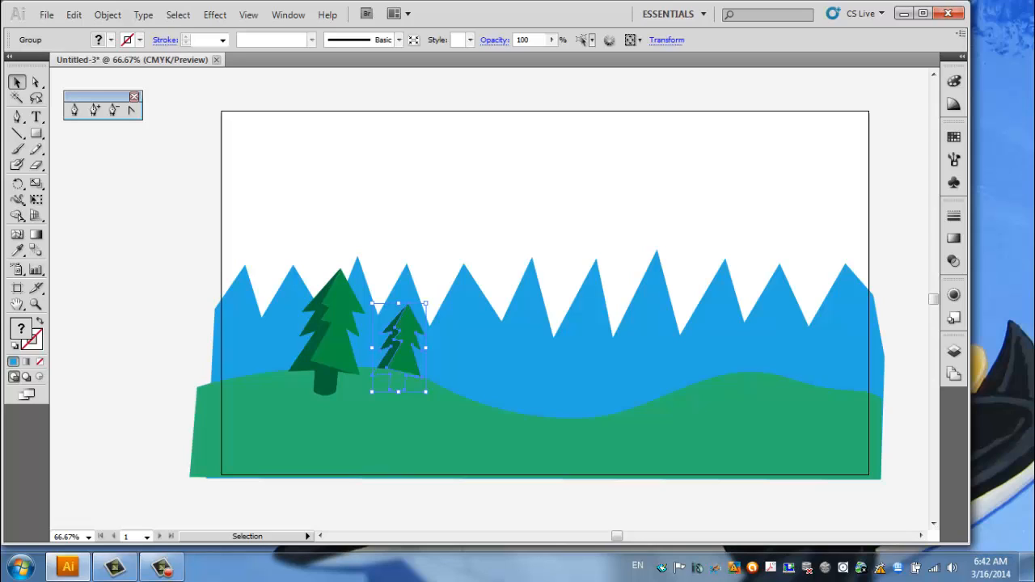
# Duplicate the small tree four times along the hill's ridge, grouping three of the copies around the right-hand rise.
pyautogui.keyDown('alt'); pyautogui.moveTo(407, 339); pyautogui.dragTo(802, 355); pyautogui.keyUp('alt')
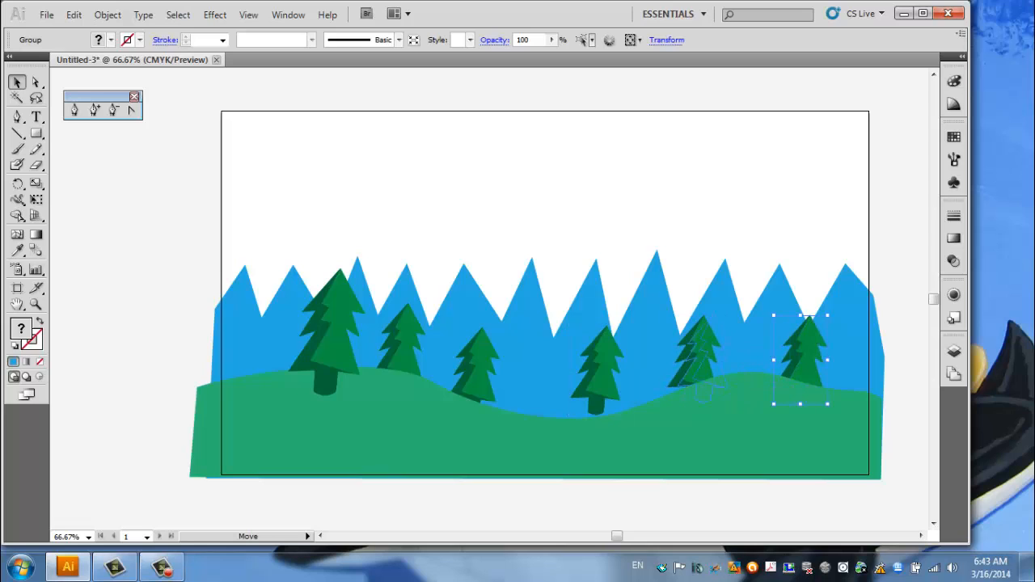
pyautogui.moveTo(696, 356); pyautogui.dragTo(738, 346)
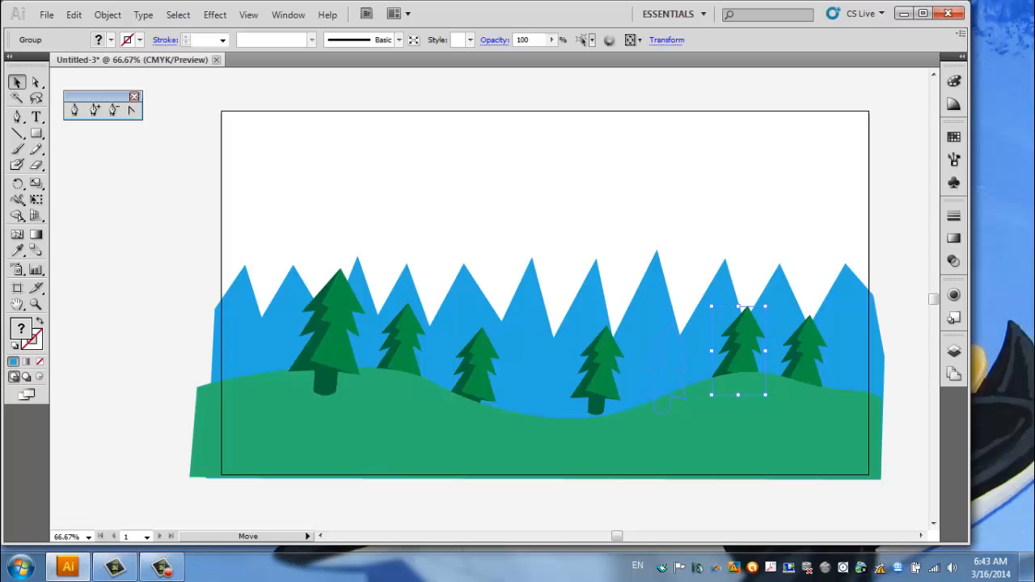
pyautogui.moveTo(598, 363); pyautogui.dragTo(666, 365)
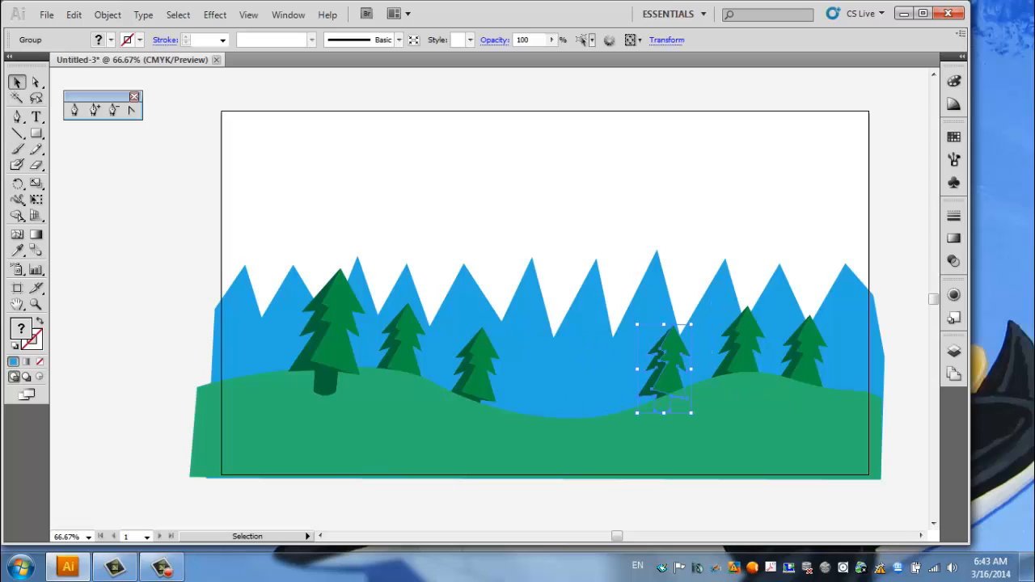
# Tilt the trees on the right rise's left slope and crest to the left, and shift the far-right tree slightly right.
pyautogui.moveTo(694, 321); pyautogui.dragTo(675, 315)
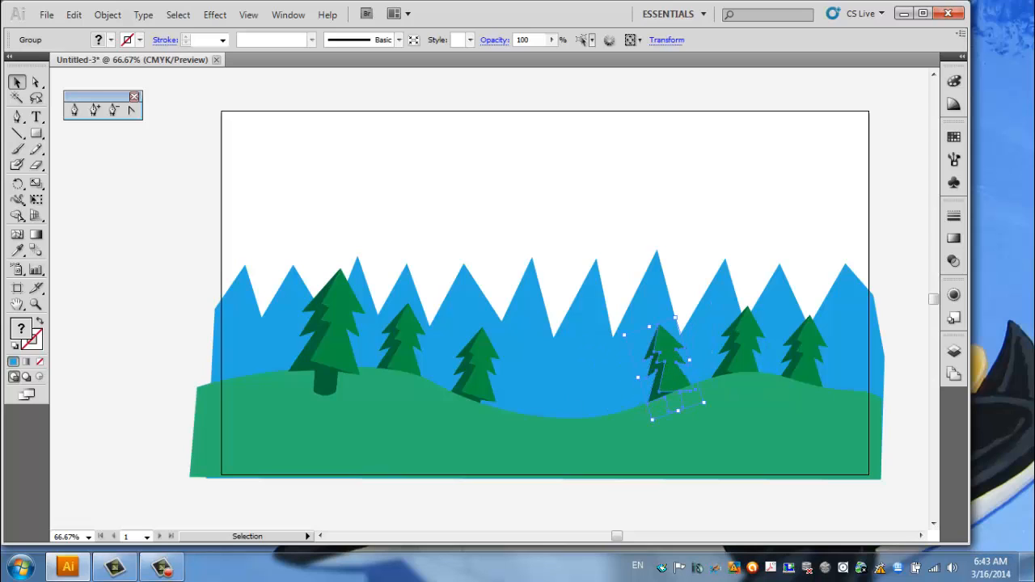
pyautogui.click(742, 351)
pyautogui.moveTo(768, 303); pyautogui.dragTo(757, 299)
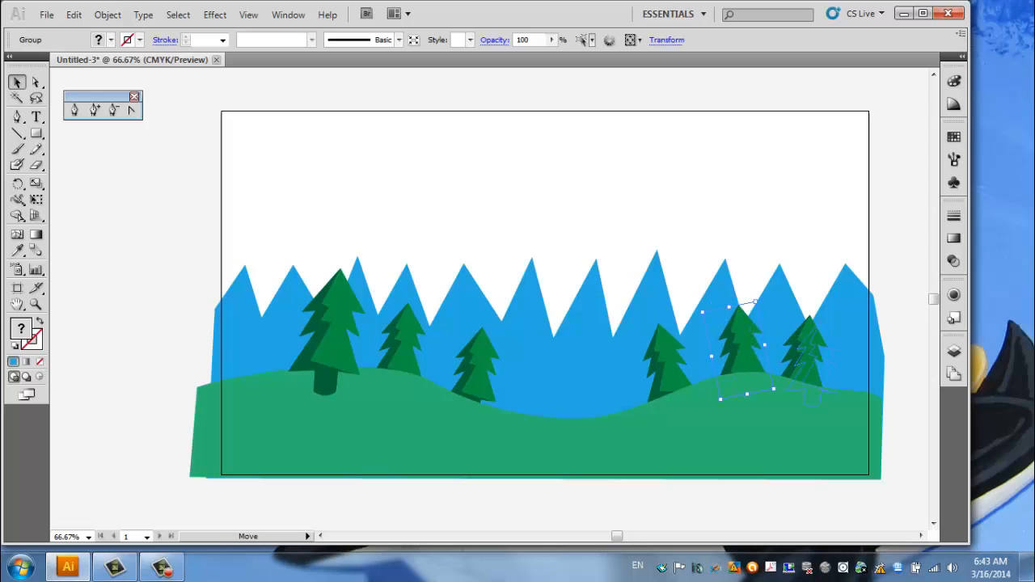
pyautogui.click(803, 356)
# Move the third tree from the left further up the slope and scale it down proportionally.
pyautogui.moveTo(477, 364); pyautogui.dragTo(457, 362)
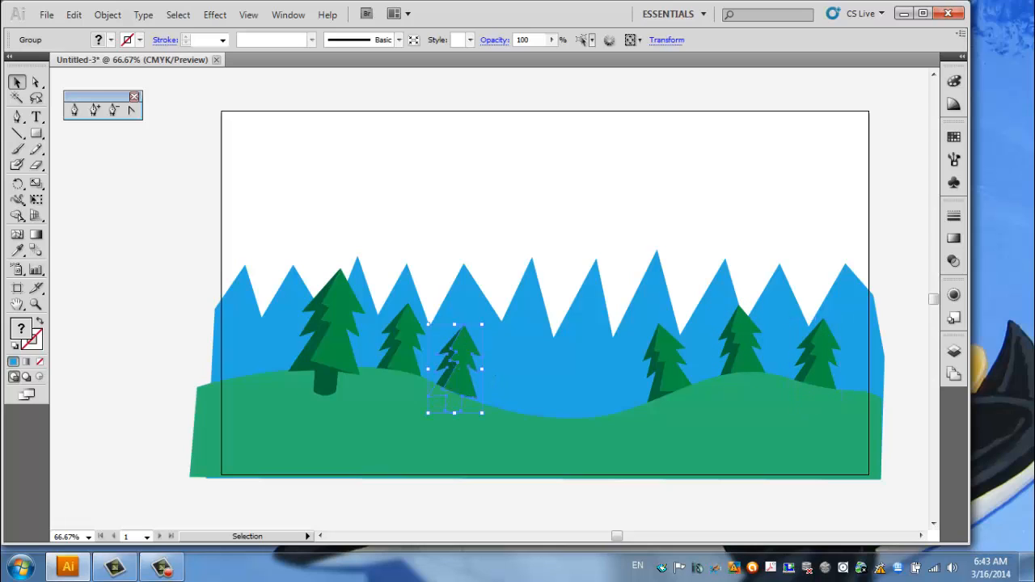
pyautogui.press('shift')
pyautogui.moveTo(481, 326); pyautogui.dragTo(473, 339)
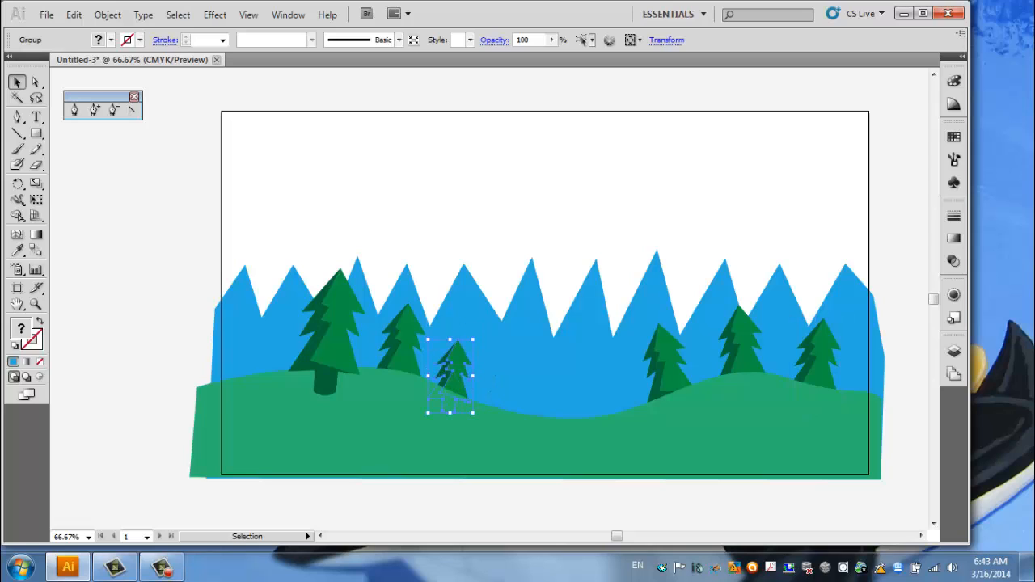
# Shrink the tilted tree on the right rise's left slope and rotate the crest tree slightly to the right.
pyautogui.click(668, 366)
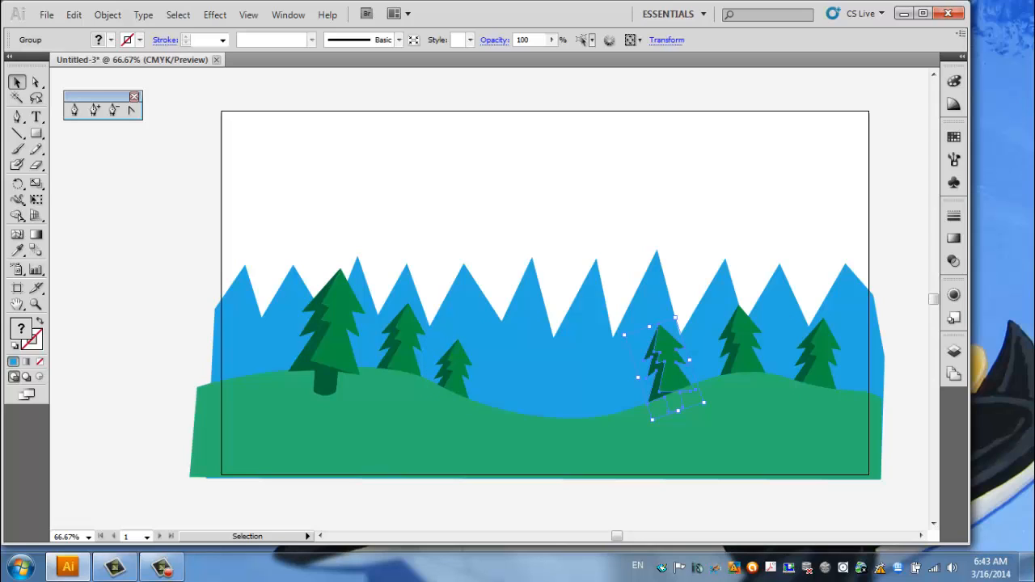
pyautogui.moveTo(624, 335); pyautogui.dragTo(635, 345)
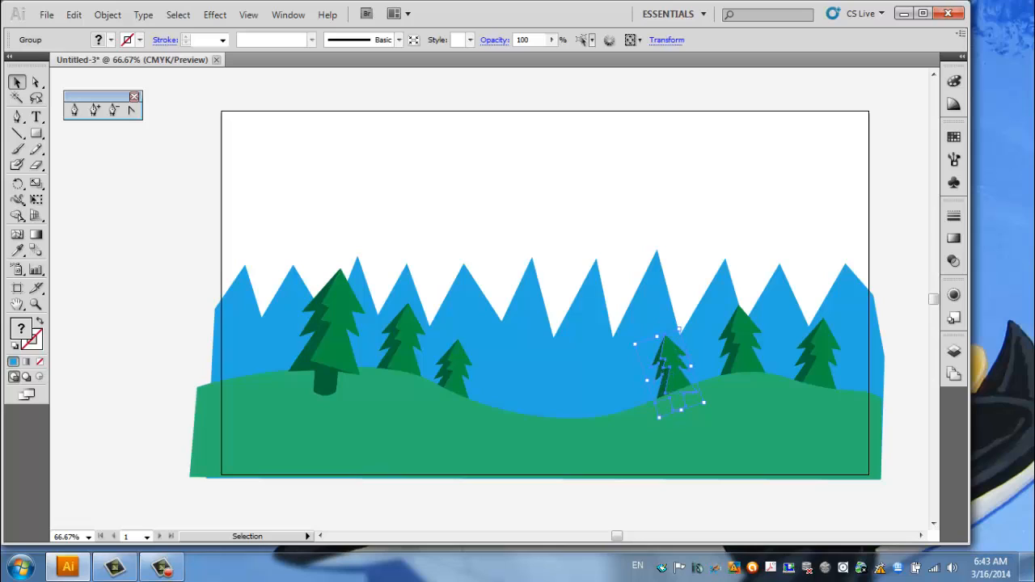
pyautogui.click(743, 347)
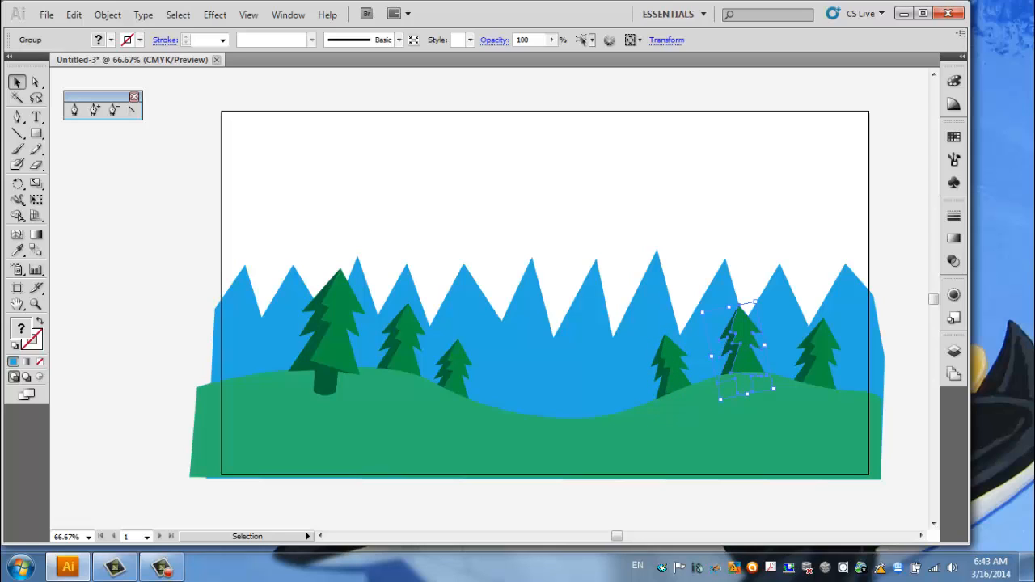
pyautogui.moveTo(758, 298); pyautogui.dragTo(768, 310)
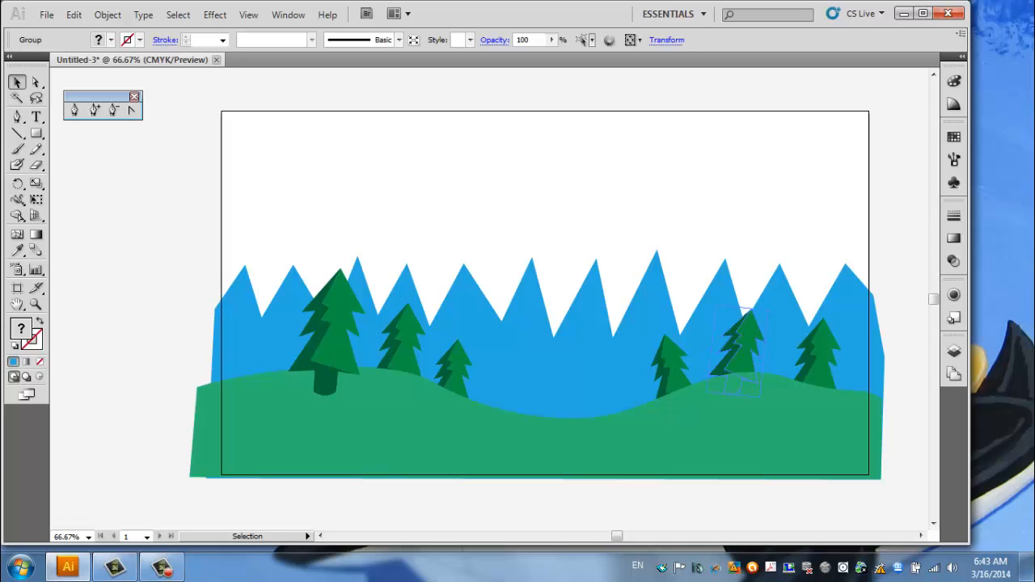
# Enlarge the pine tree on the crest of the right-hand rise.
pyautogui.moveTo(769, 308); pyautogui.dragTo(775, 293)
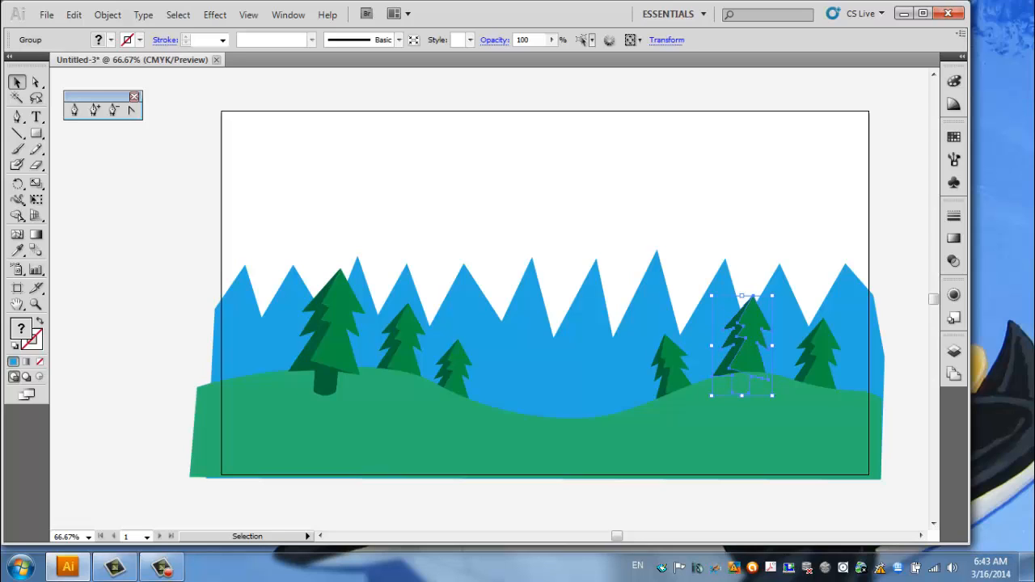
pyautogui.click(776, 194)
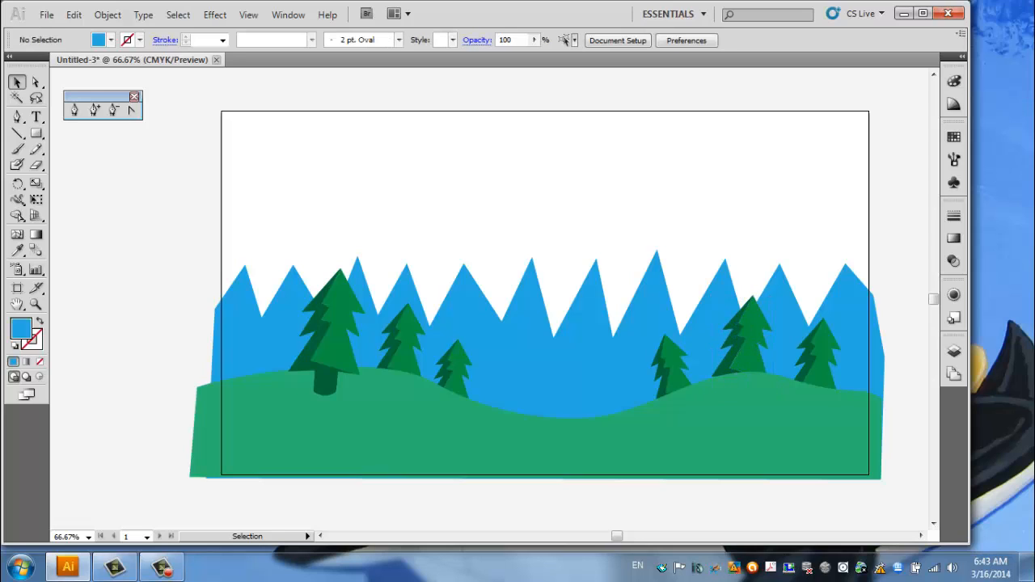
# Draw a closed winding road shape, about 345 x 167 px, with the Pen tool from the hill's central dip to below the artboard.
pyautogui.click(74, 111)
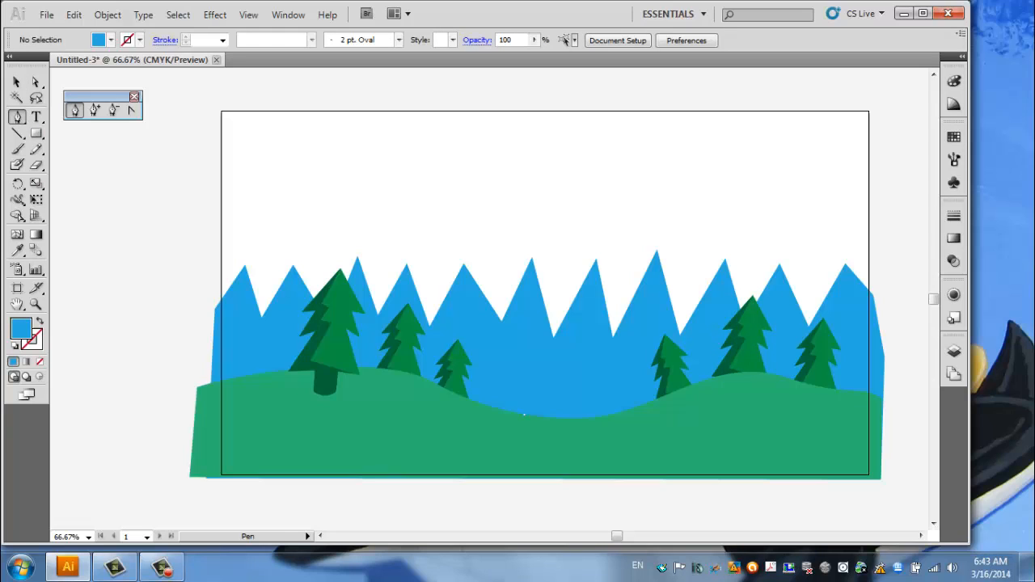
pyautogui.click(524, 414)
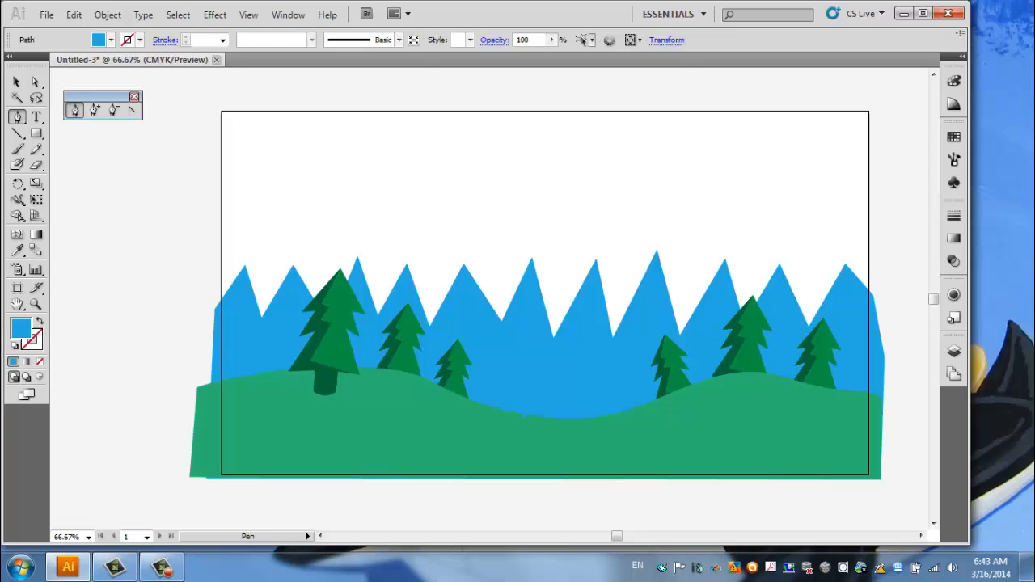
pyautogui.moveTo(480, 482); pyautogui.dragTo(381, 505)
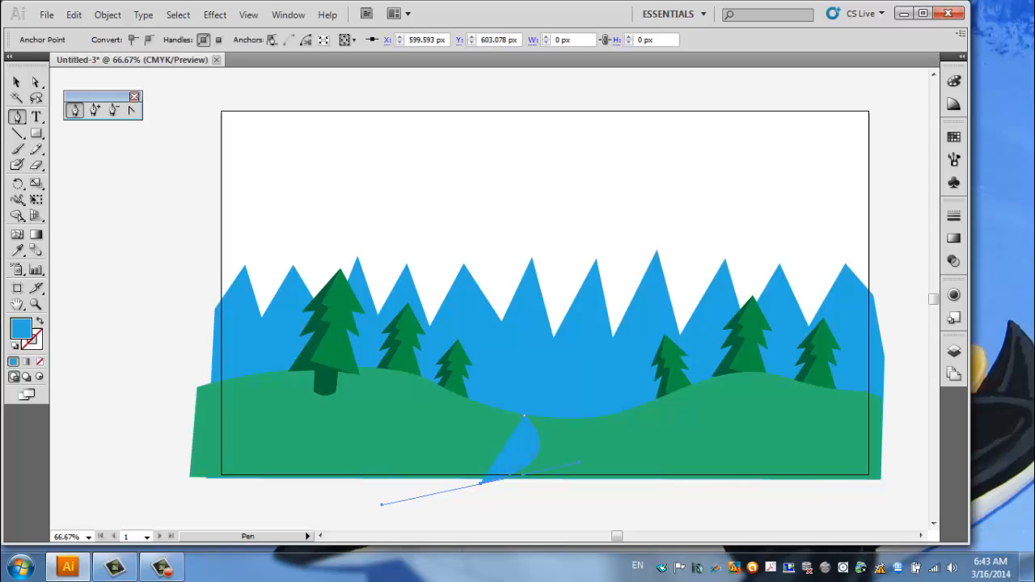
pyautogui.click(619, 499)
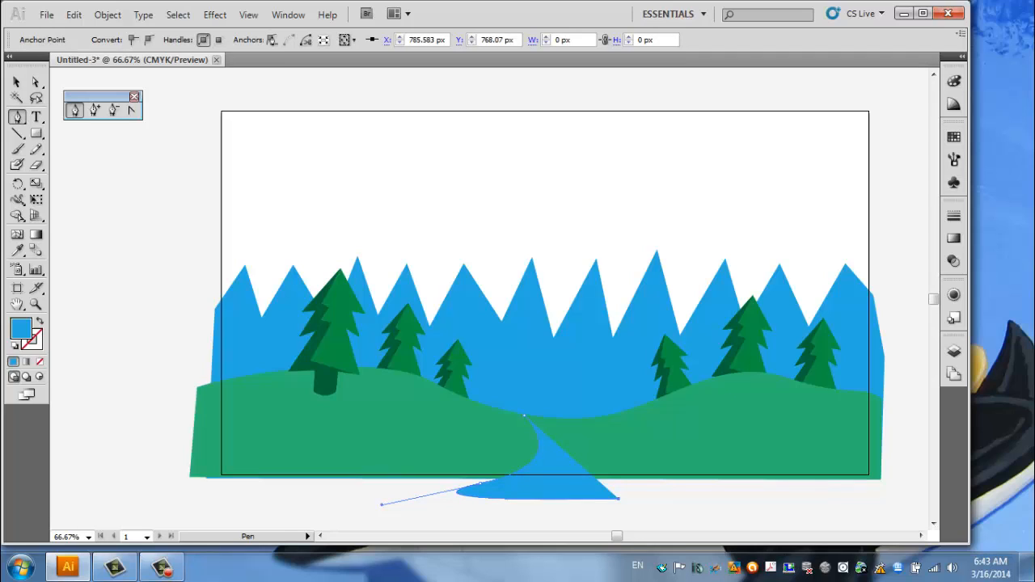
pyautogui.moveTo(564, 419); pyautogui.dragTo(457, 368)
pyautogui.click(617, 498)
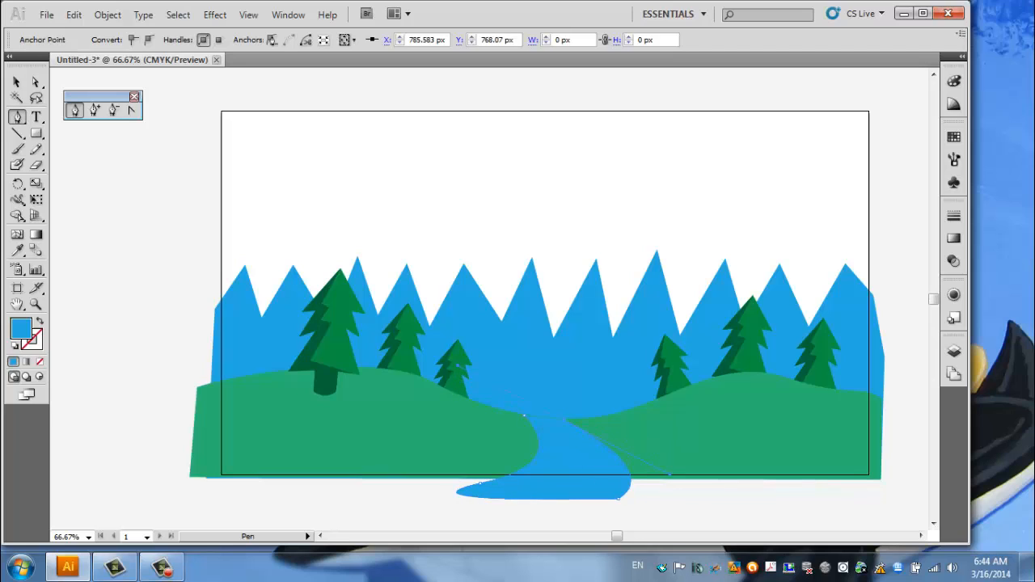
pyautogui.press('alt')
pyautogui.press('alt')
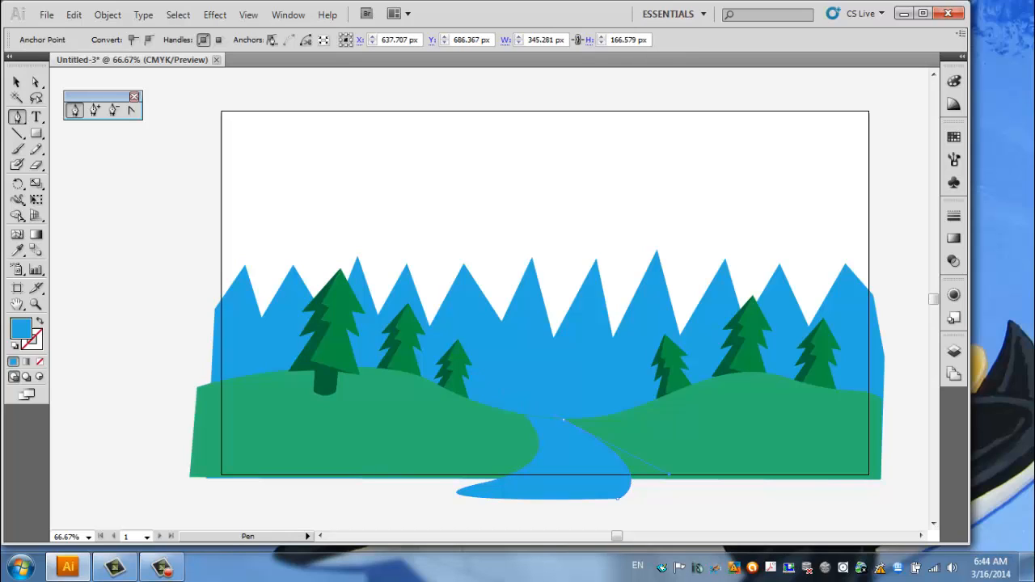
pyautogui.click(523, 415)
pyautogui.click(524, 416)
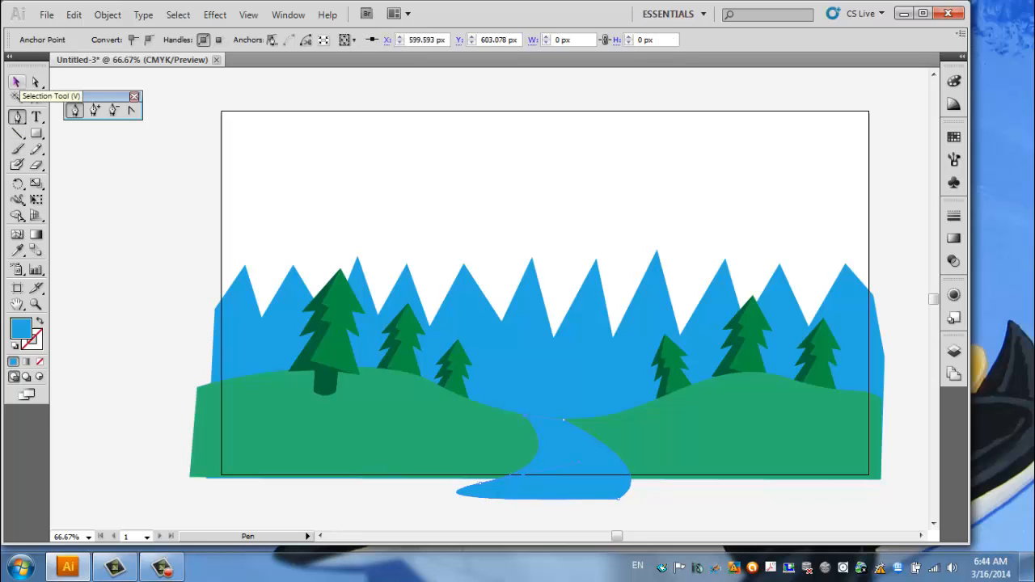
# Fill the winding road shape with a light gray swatch.
pyautogui.click(17, 82)
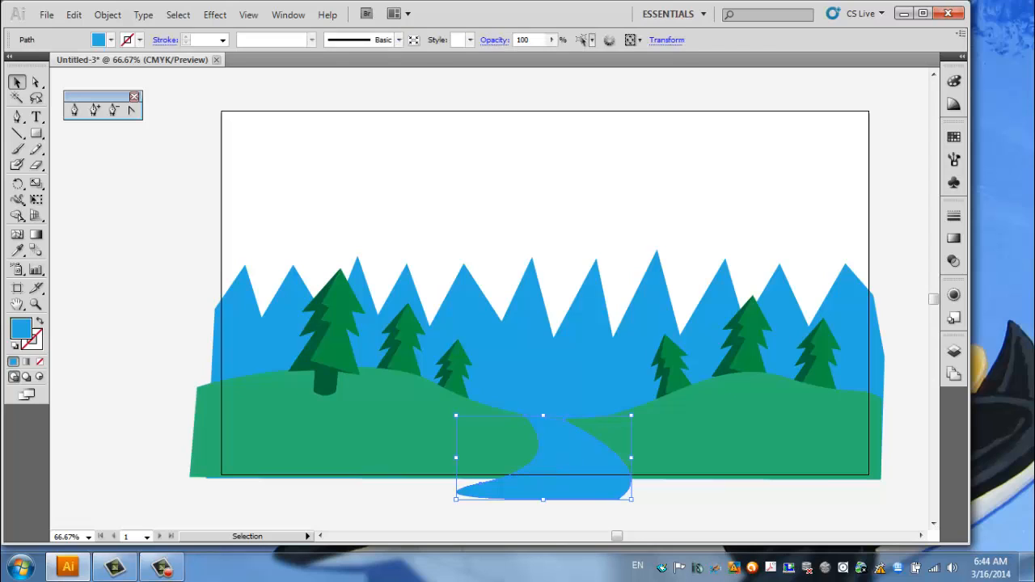
pyautogui.click(111, 39)
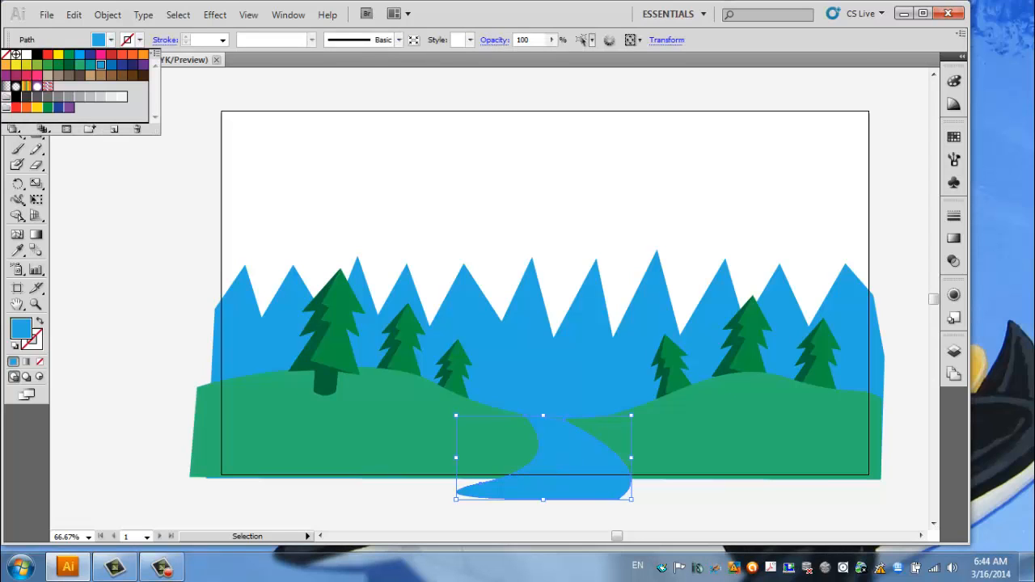
pyautogui.click(100, 96)
pyautogui.press('Escape')
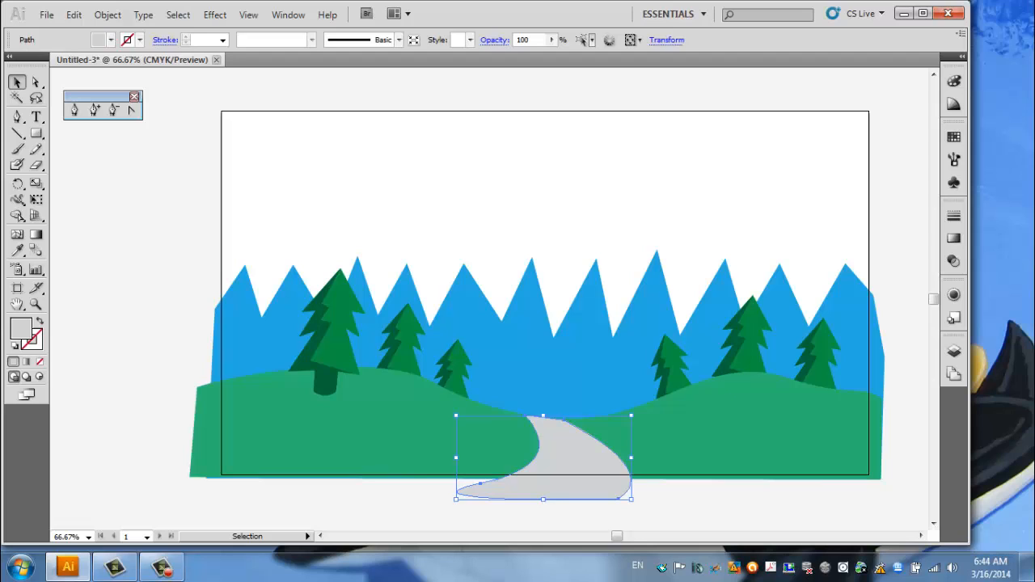
pyautogui.press('m')
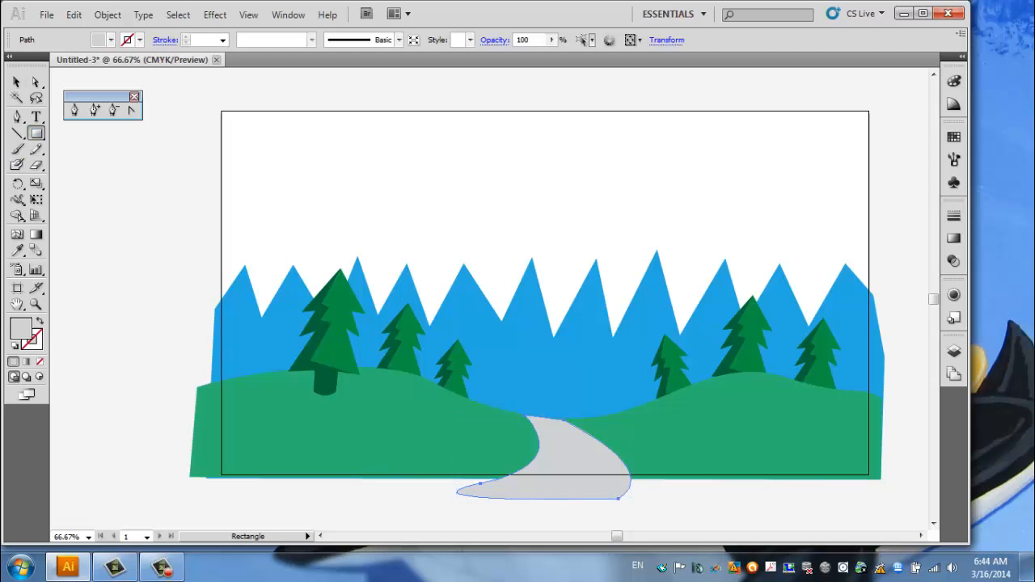
pyautogui.moveTo(199, 94); pyautogui.dragTo(480, 218)
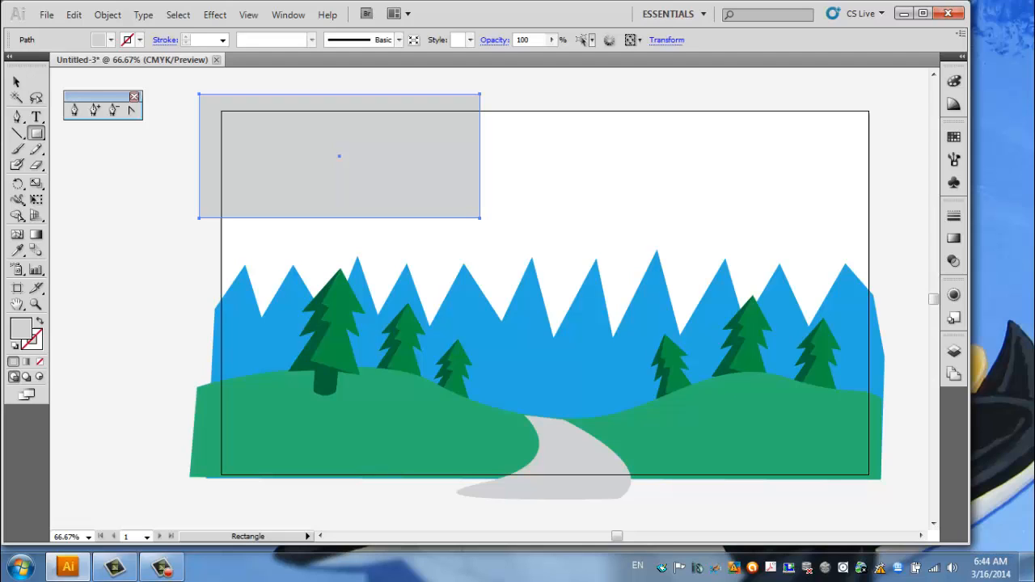
pyautogui.press('Delete')
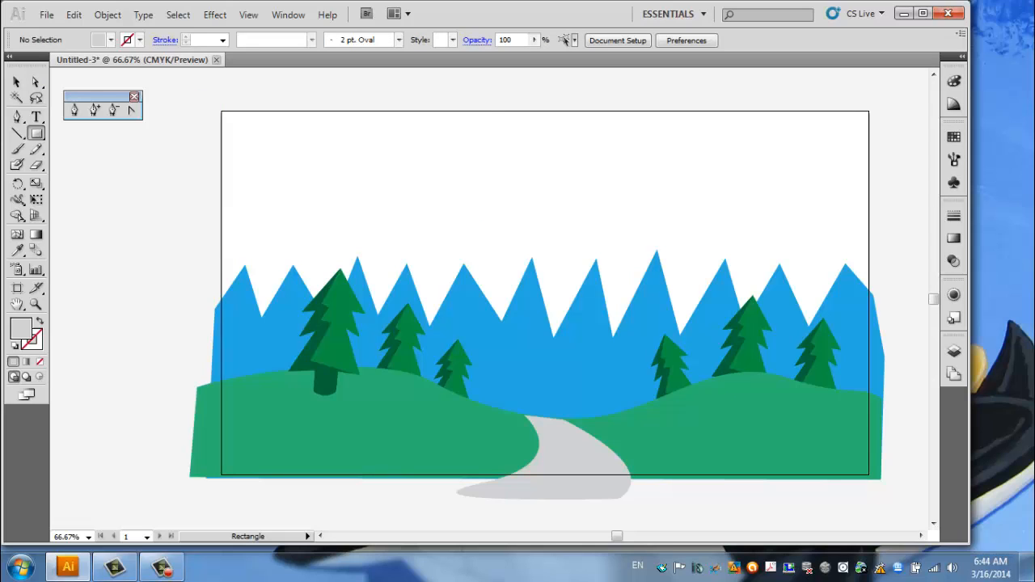
# Create a rectangle 1280 px wide and 720 px high for the sky background.
pyautogui.click(554, 332)
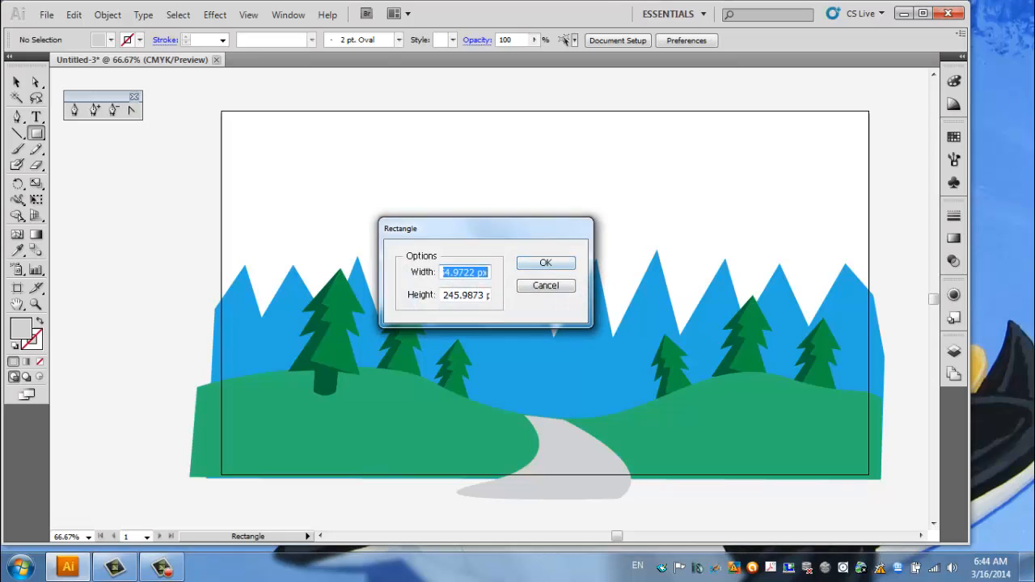
pyautogui.write('1280')
pyautogui.press('Tab')
pyautogui.write('720')
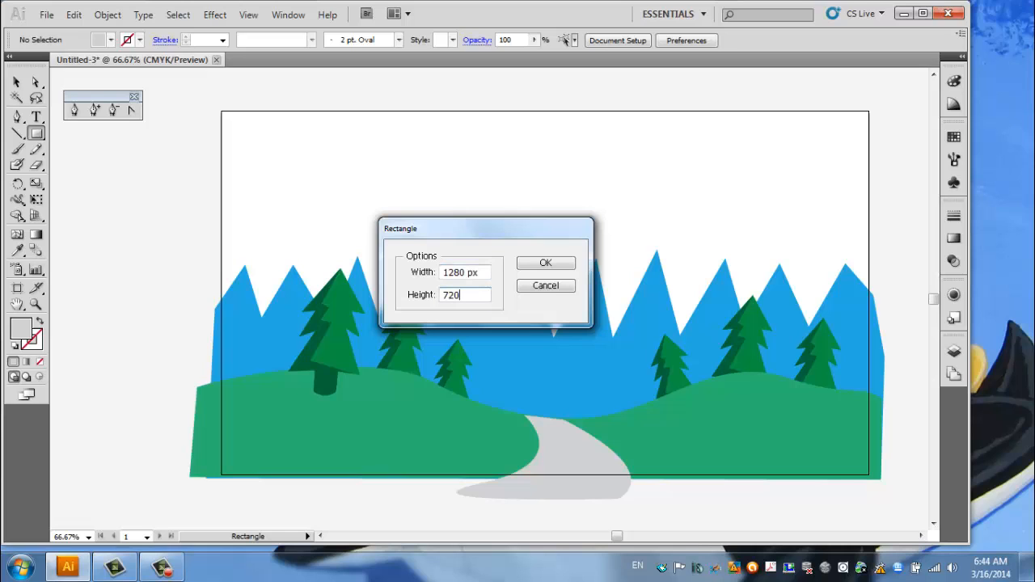
pyautogui.press('Return')
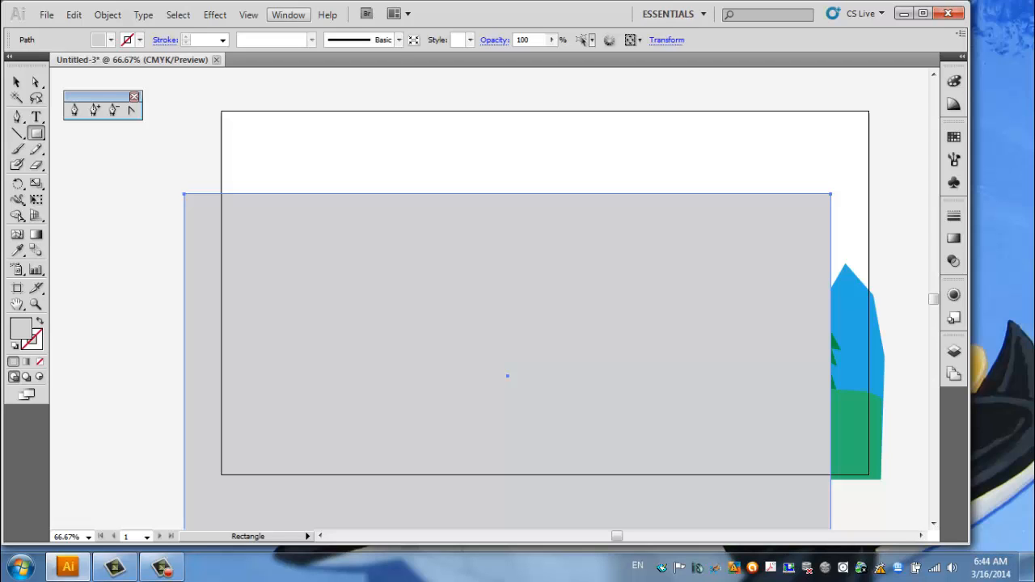
# Center the 1280 x 720 px rectangle horizontally and vertically, aligning it to the artboard.
pyautogui.click(288, 15)
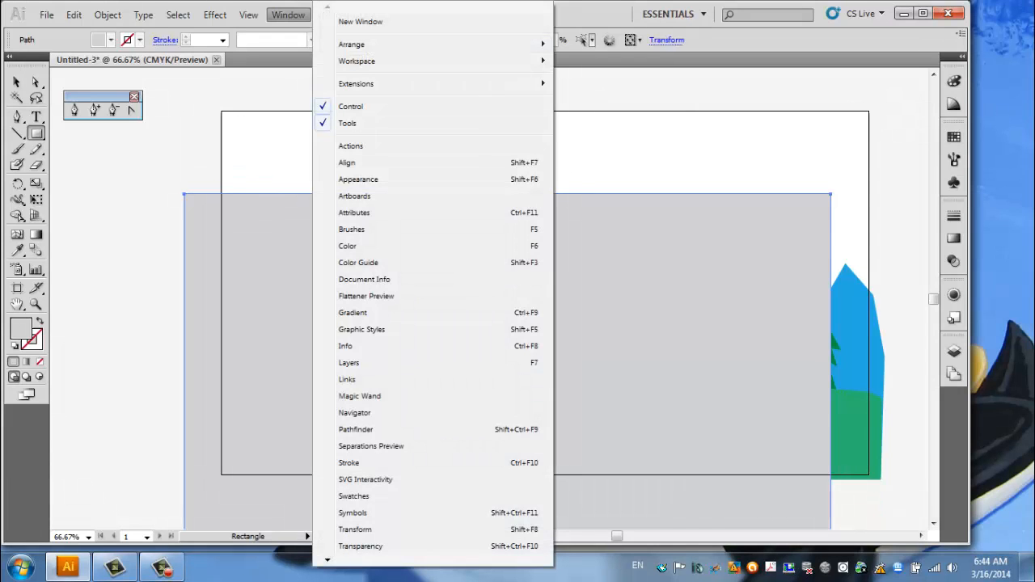
pyautogui.click(347, 163)
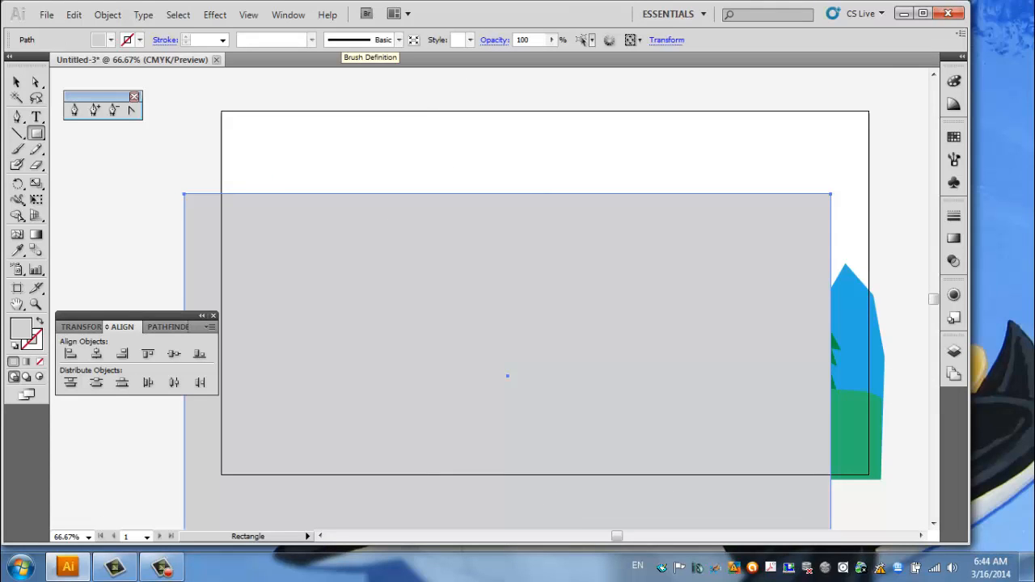
pyautogui.click(211, 326)
pyautogui.click(267, 332)
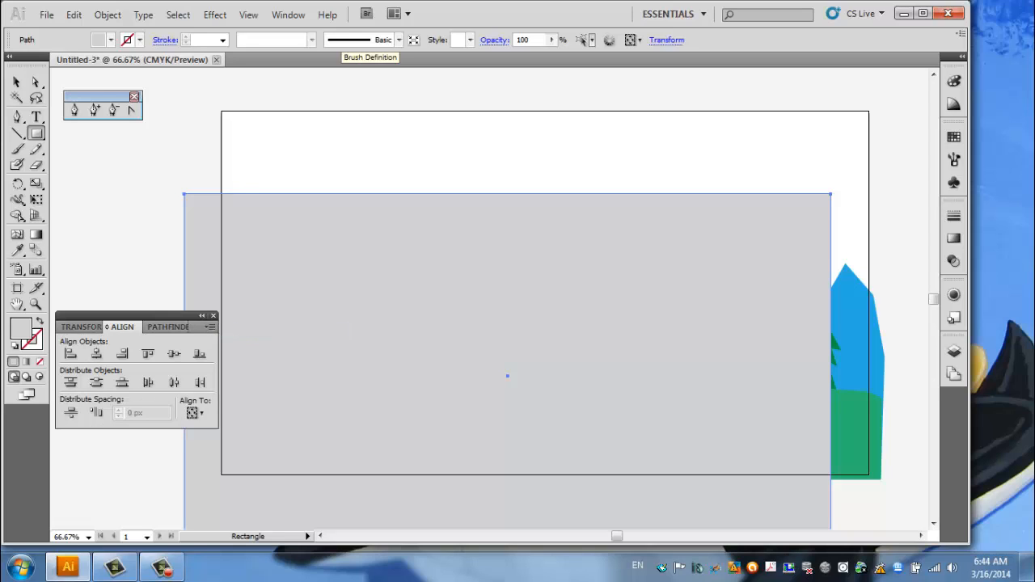
pyautogui.click(194, 413)
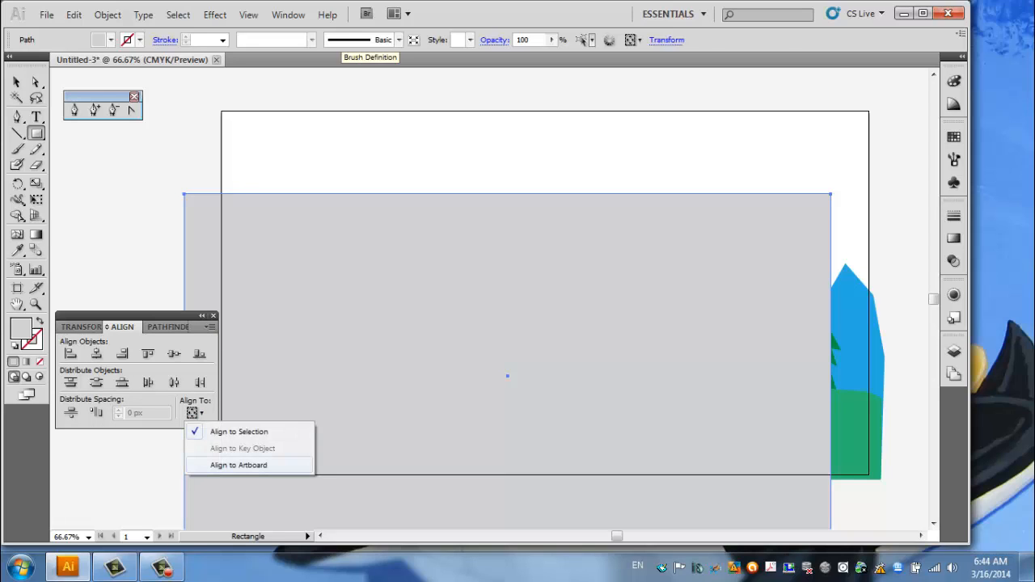
pyautogui.click(239, 465)
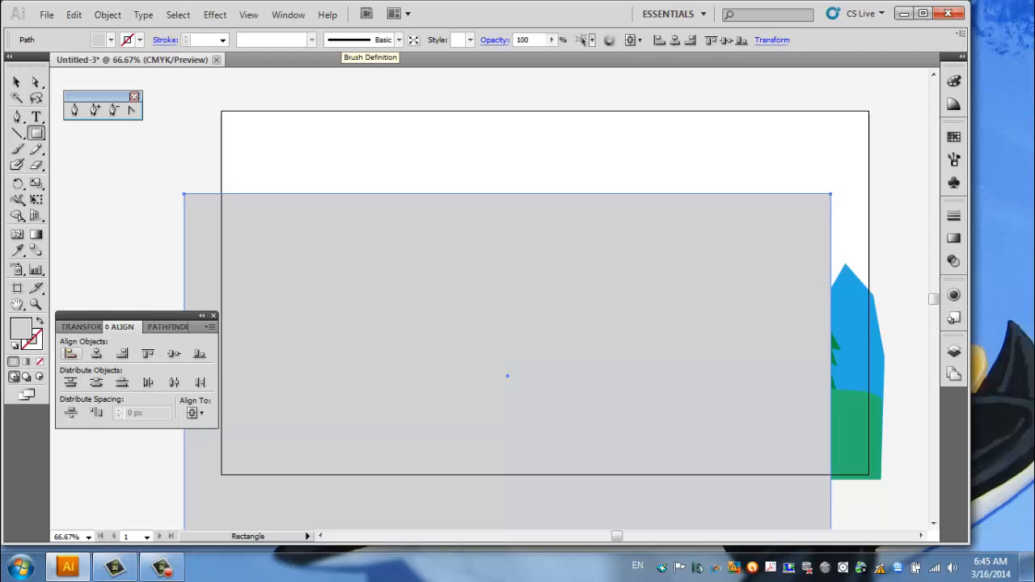
pyautogui.click(96, 354)
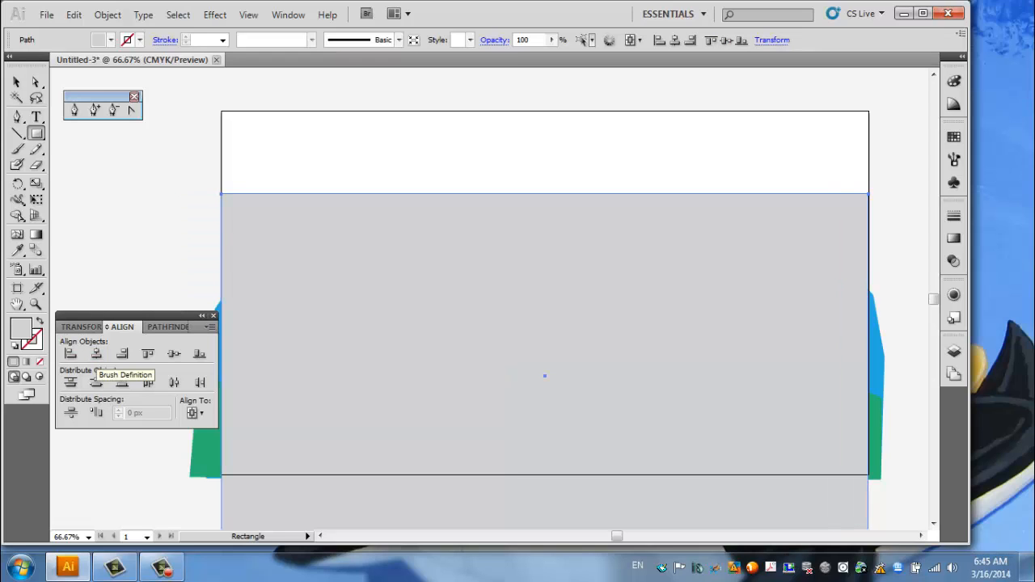
pyautogui.click(174, 354)
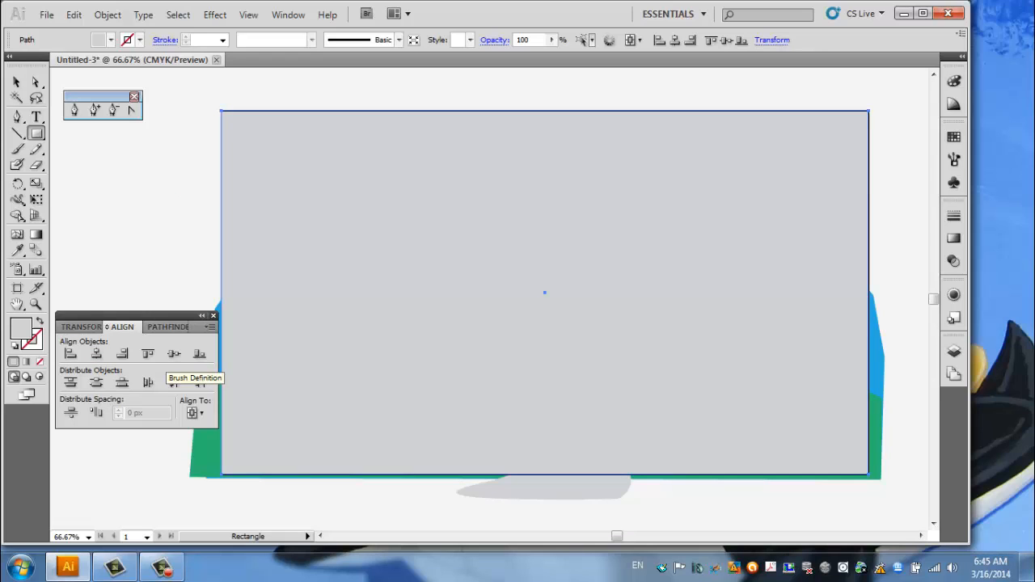
pyautogui.click(213, 315)
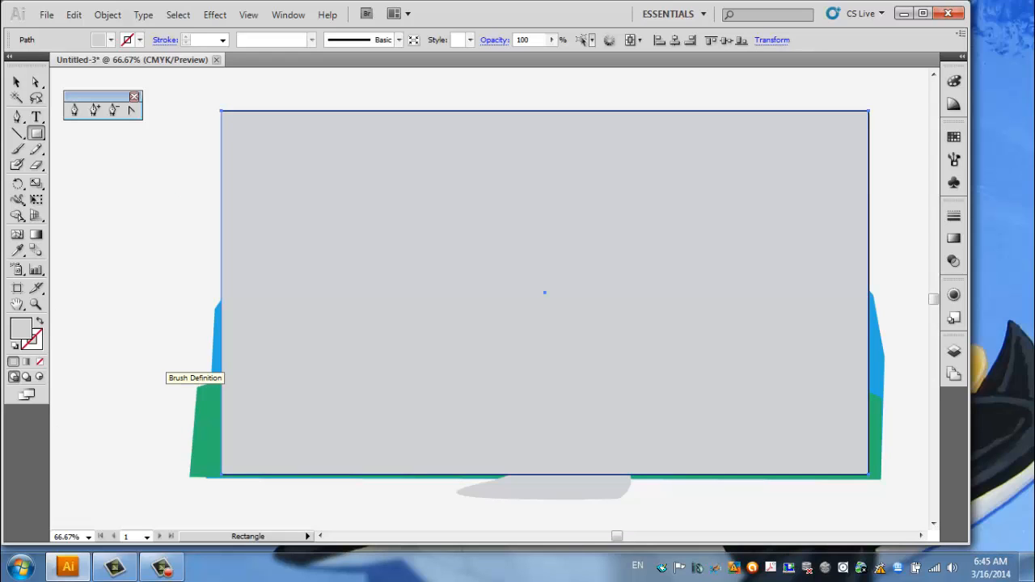
# Send the gray background rectangle to the back behind the mountains, and deselect it.
pyautogui.rightClick(414, 160)
pyautogui.moveTo(453, 378)
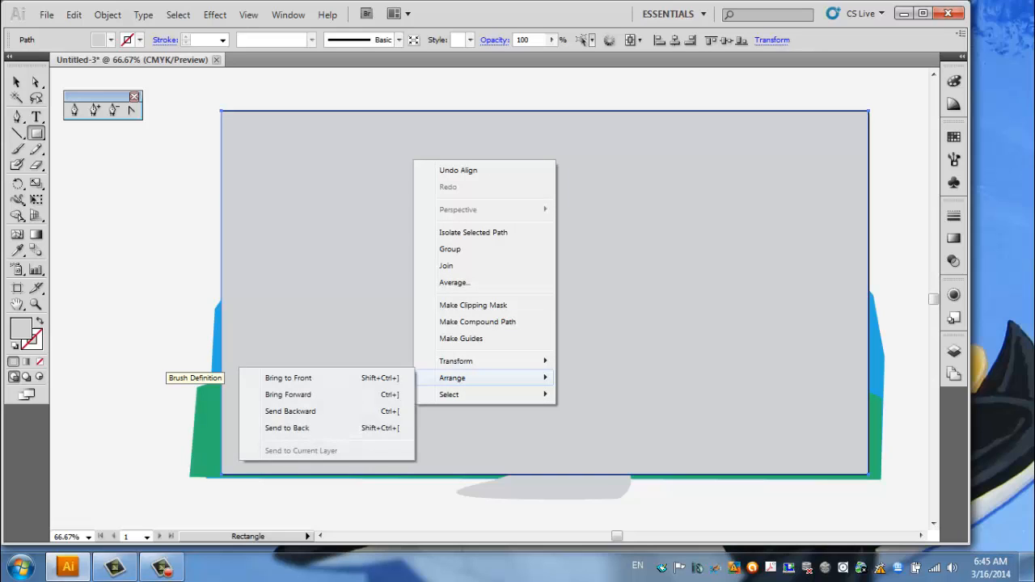
pyautogui.click(287, 428)
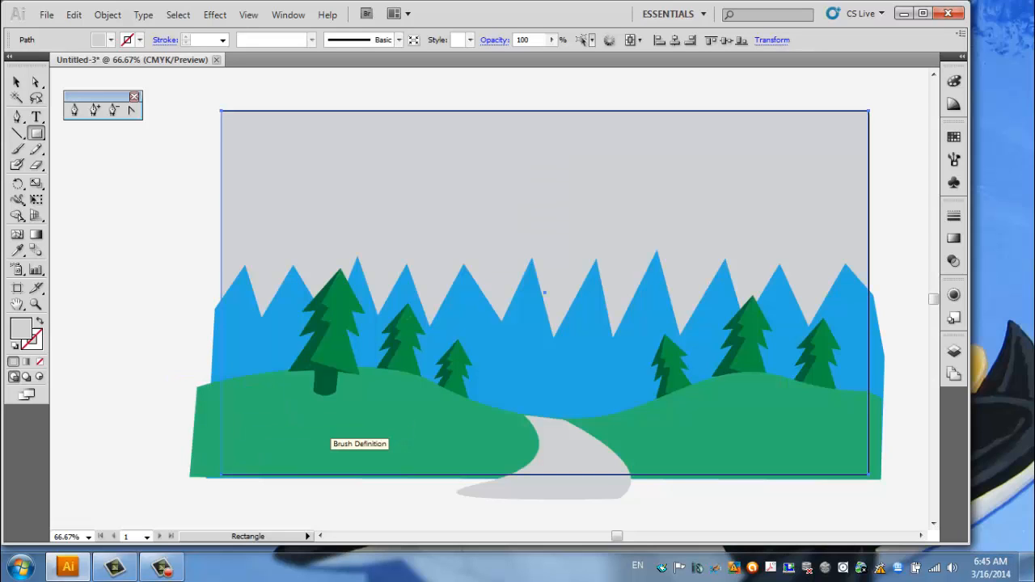
pyautogui.click(17, 81)
pyautogui.click(132, 207)
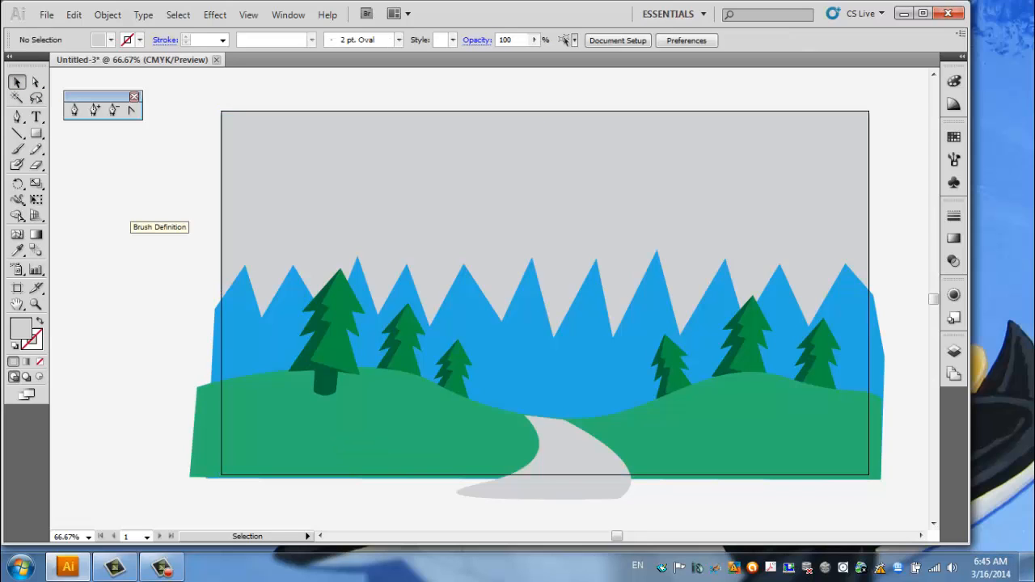
# Recolor the background rectangle to a pale sky blue, about C 22, M 1, Y 4, K 0.
pyautogui.click(693, 144)
pyautogui.click(111, 40)
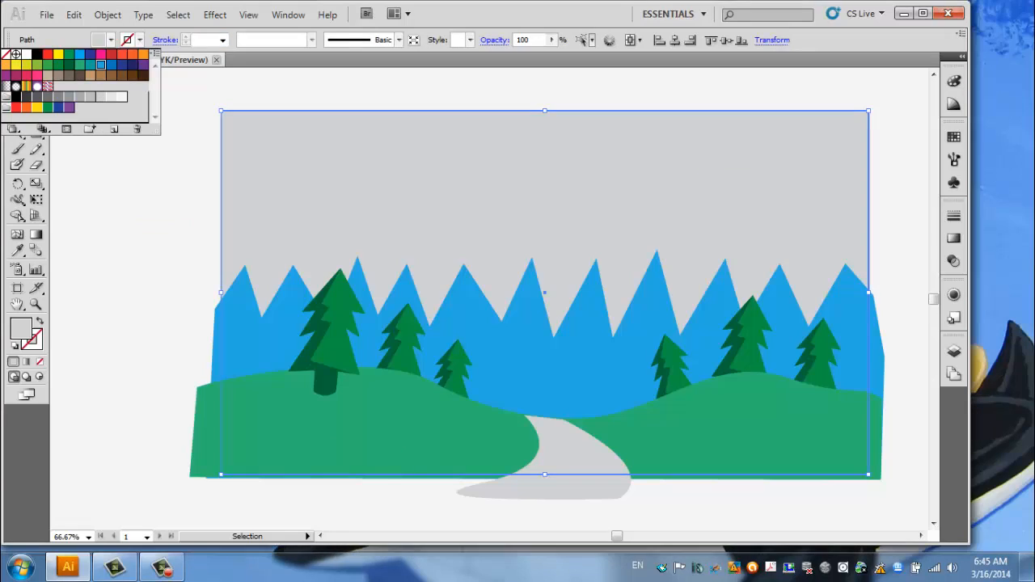
pyautogui.click(100, 64)
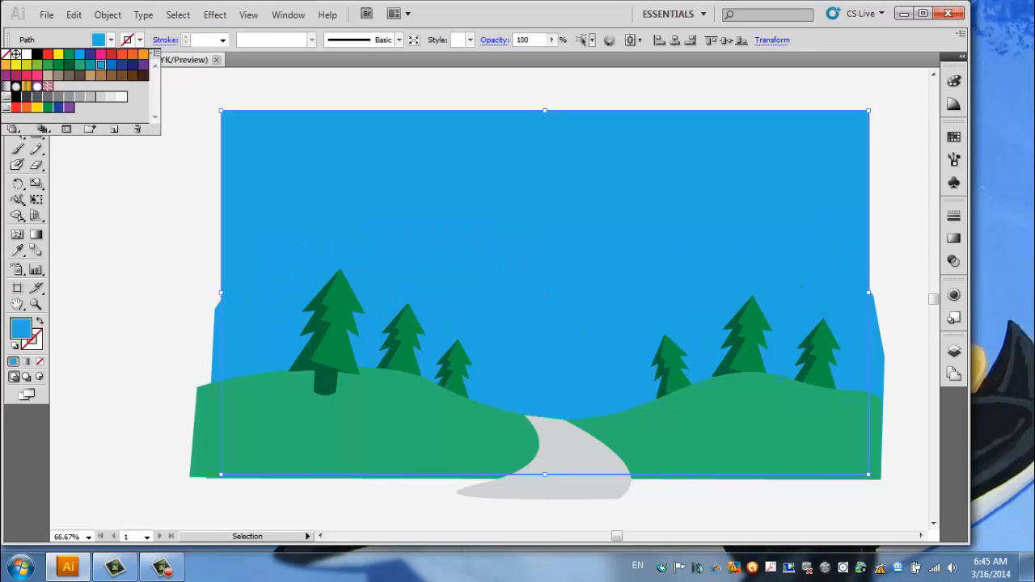
pyautogui.press('Escape')
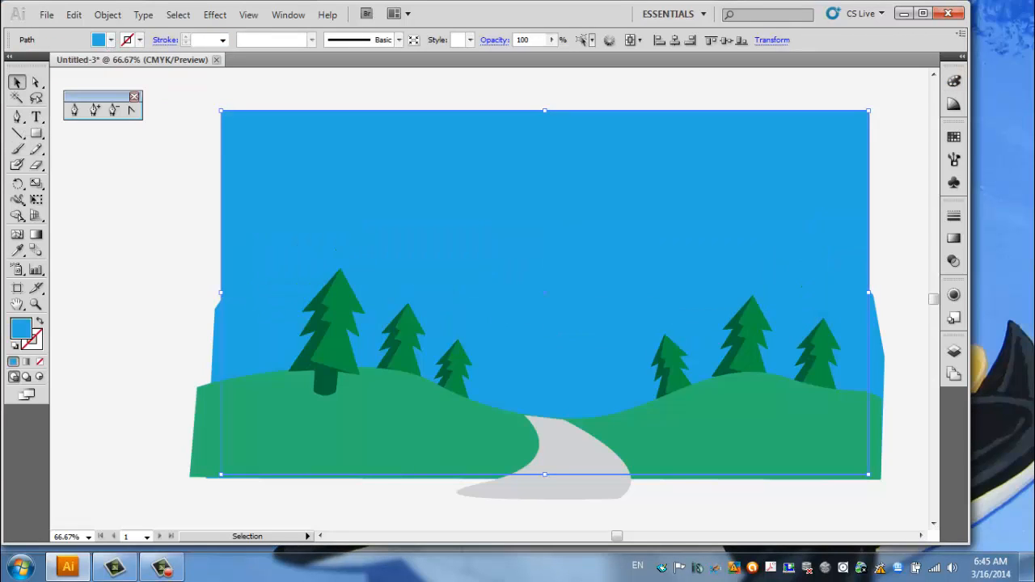
pyautogui.click(954, 81)
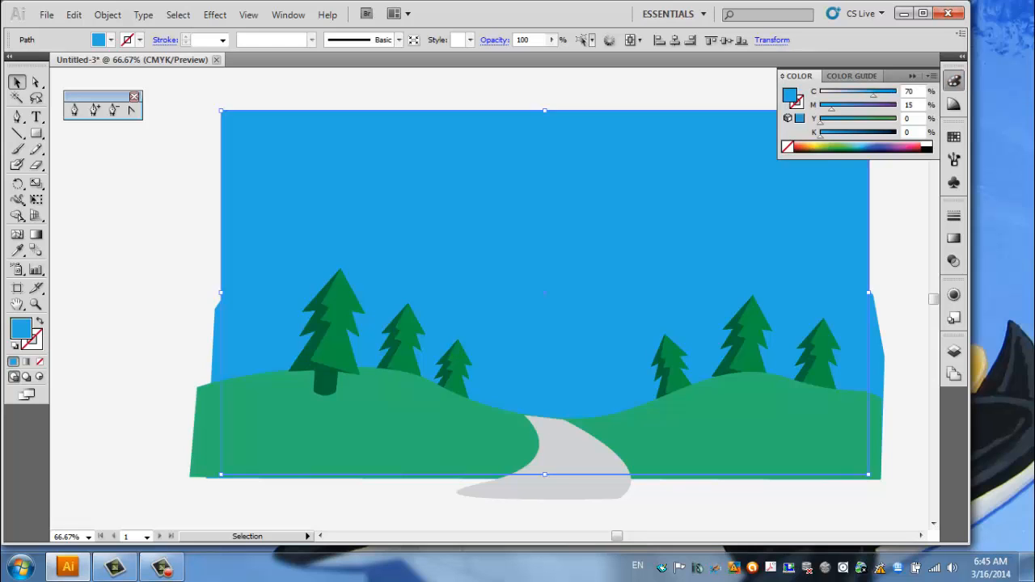
pyautogui.doubleClick(789, 96)
pyautogui.moveTo(451, 208)
pyautogui.mouseDown()
pyautogui.moveTo(319, 200)
pyautogui.moveTo(329, 196)
pyautogui.mouseUp()
pyautogui.press('Return')
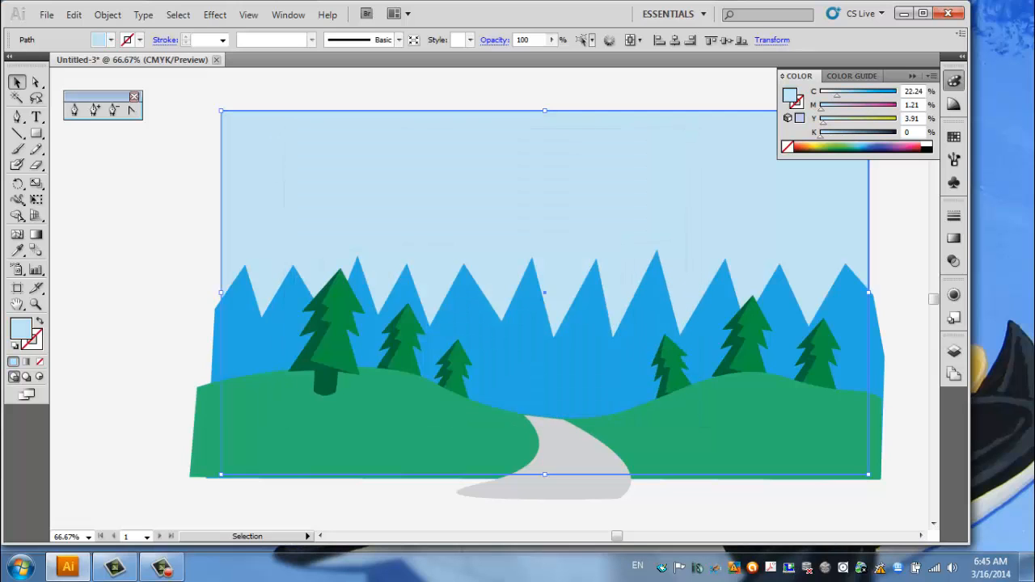
# Adjust the sky color in HSB mode, setting brightness to 100% and raising the saturation slightly.
pyautogui.click(930, 76)
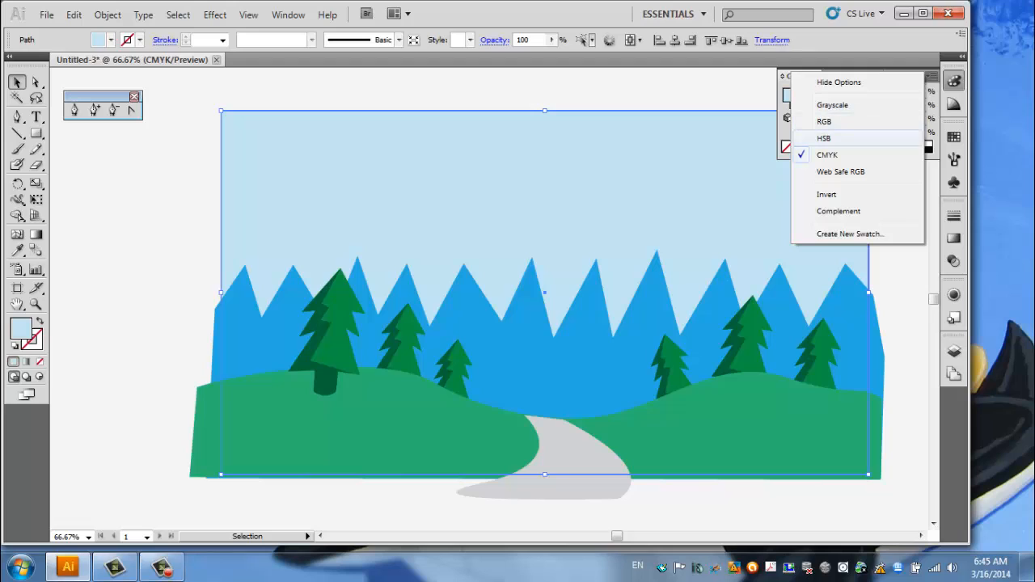
pyautogui.click(829, 138)
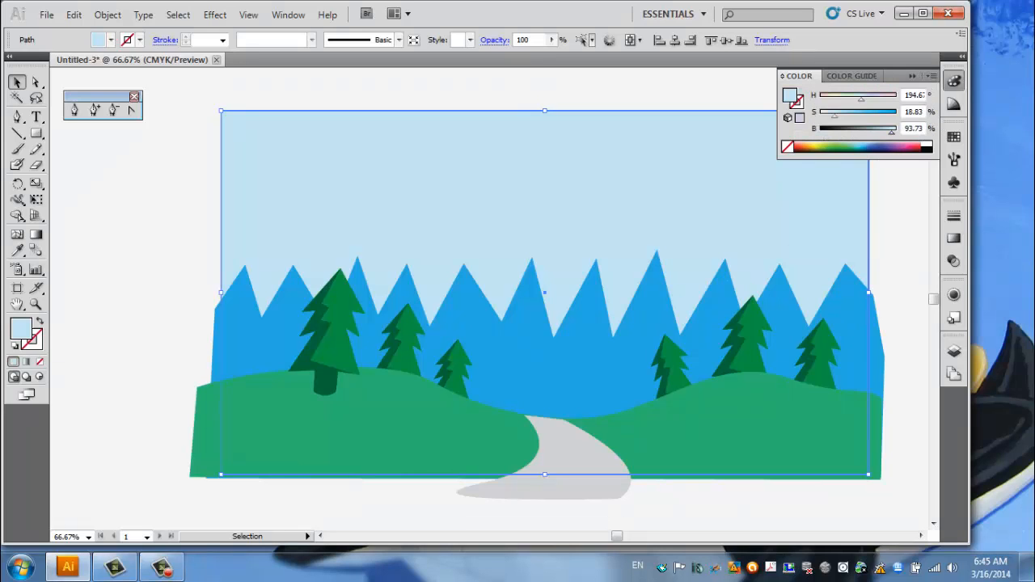
pyautogui.moveTo(891, 132)
pyautogui.mouseDown()
pyautogui.moveTo(876, 131)
pyautogui.moveTo(897, 132)
pyautogui.mouseUp()
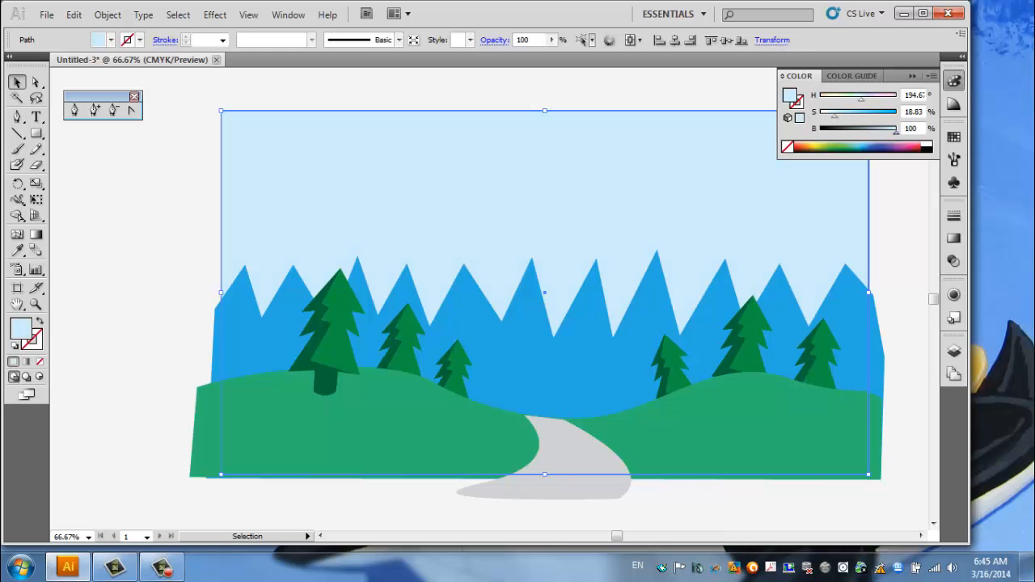
pyautogui.moveTo(834, 115); pyautogui.dragTo(841, 115)
pyautogui.click(904, 211)
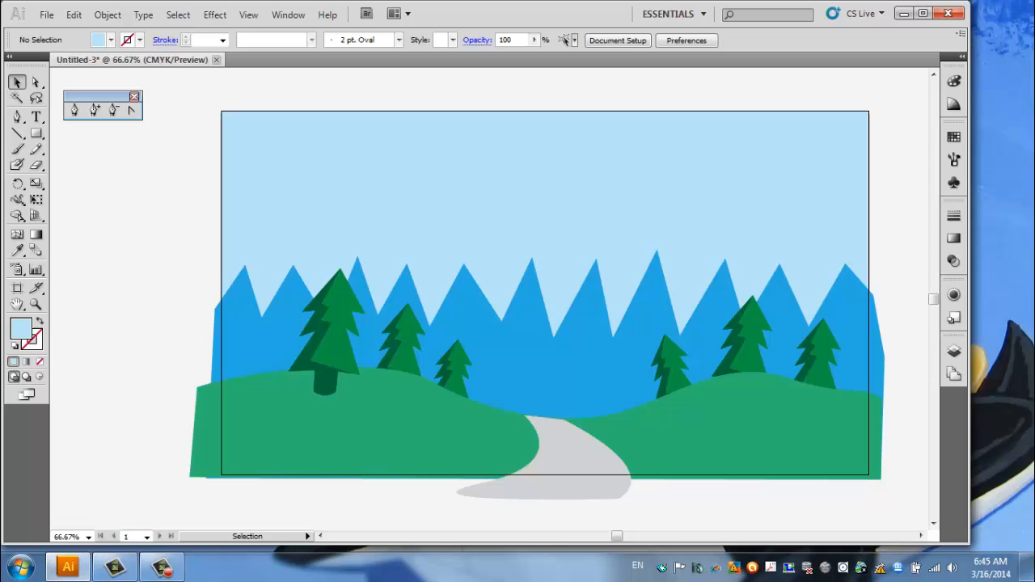
pyautogui.click(162, 566)
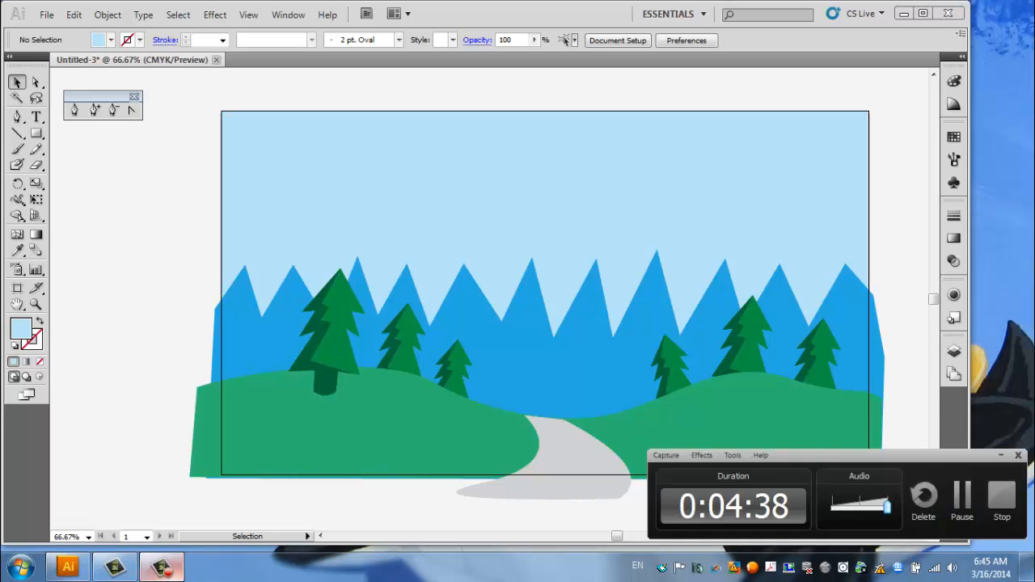